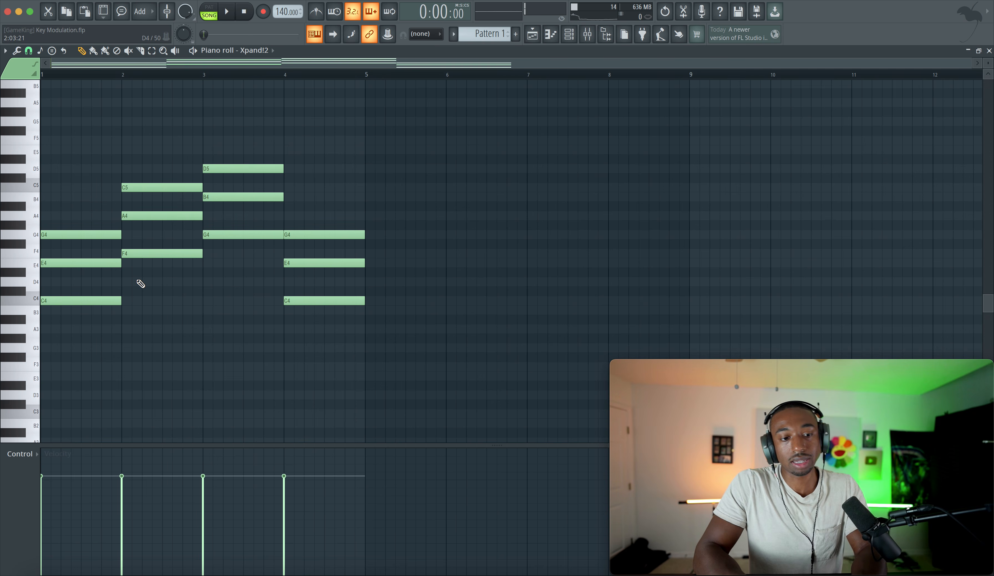
# Highlight each chord in bars 1 to 4 in turn and play the progression from the start
pyautogui.moveTo(86, 327); pyautogui.dragTo(66, 330)
pyautogui.rightClick(84, 189)
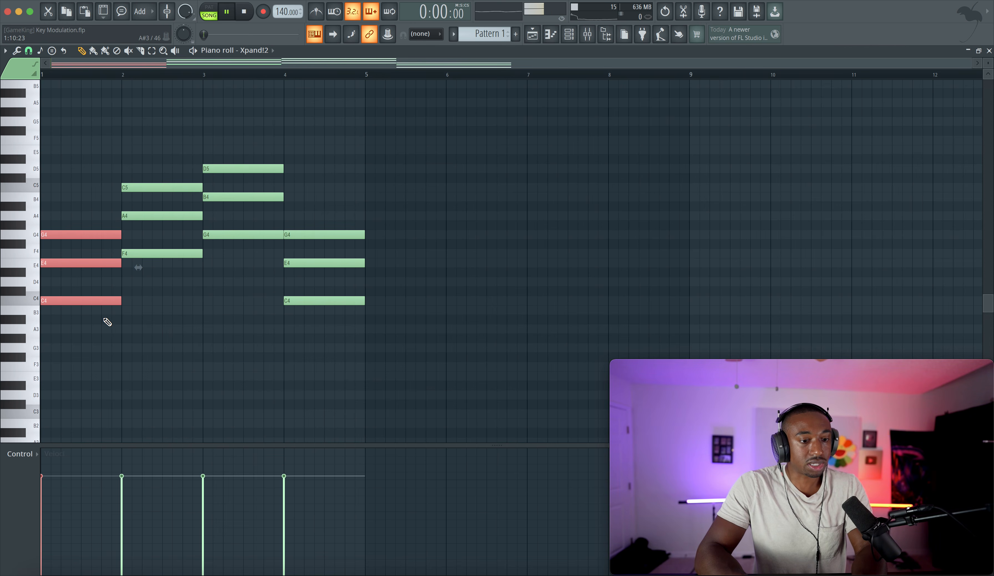
pyautogui.press('space')
pyautogui.moveTo(164, 167); pyautogui.dragTo(158, 273)
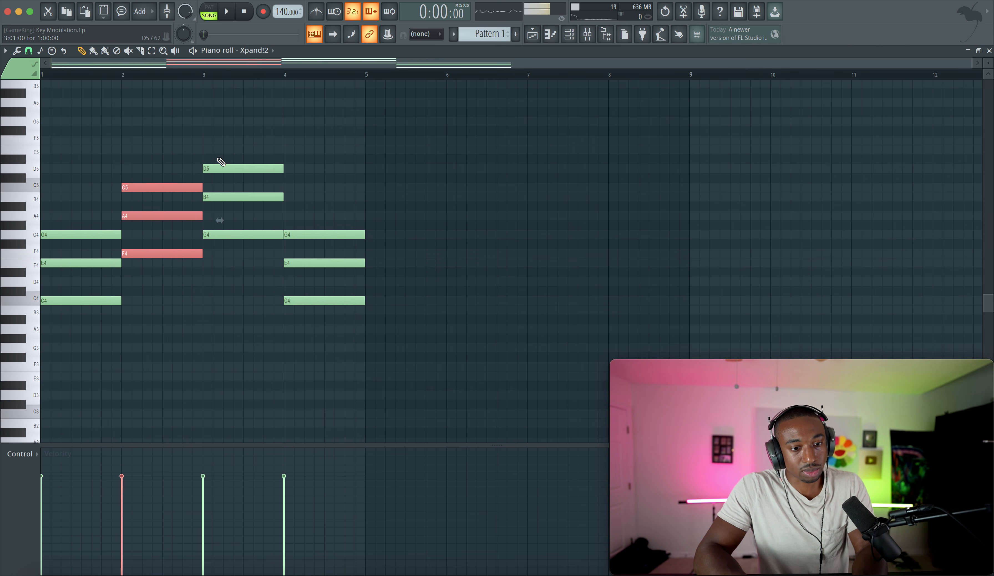
pyautogui.moveTo(221, 162); pyautogui.dragTo(227, 273)
pyautogui.moveTo(314, 221); pyautogui.dragTo(315, 315)
pyautogui.rightClick(312, 324)
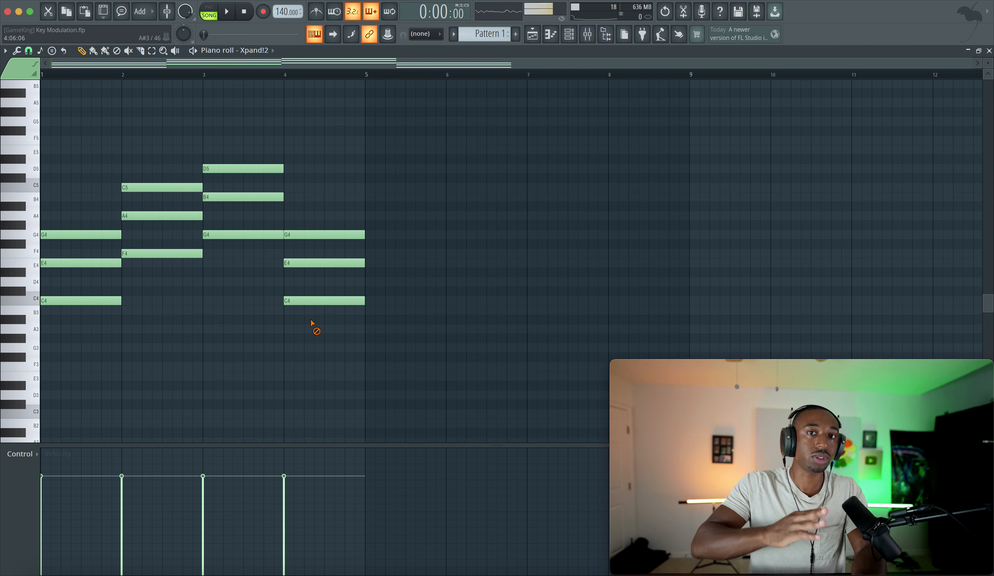
pyautogui.press('space')
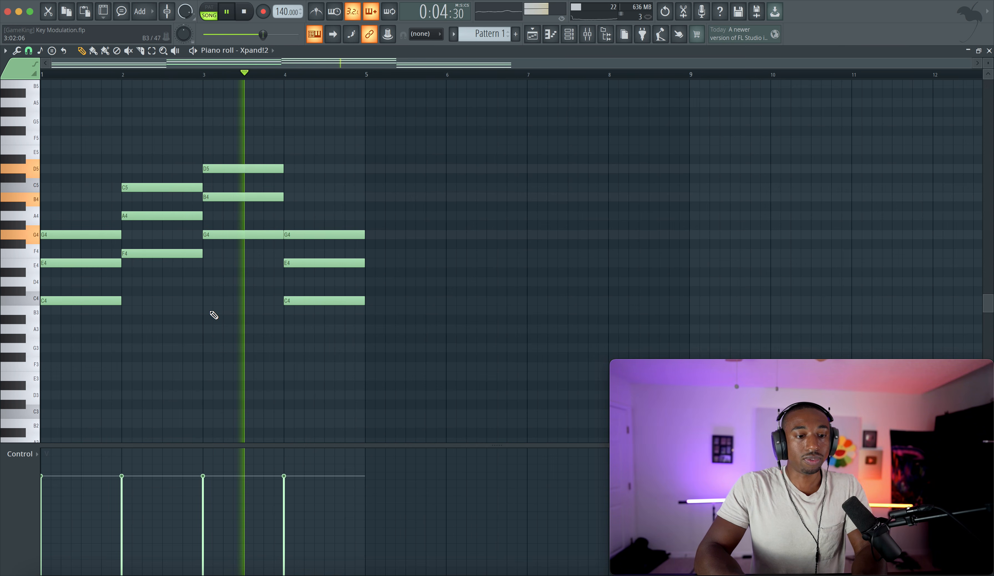
pyautogui.press('space')
# Lower the upper two notes of the chords in bars 2 and 3 by one octave and play the progression
pyautogui.moveTo(236, 218); pyautogui.dragTo(169, 138)
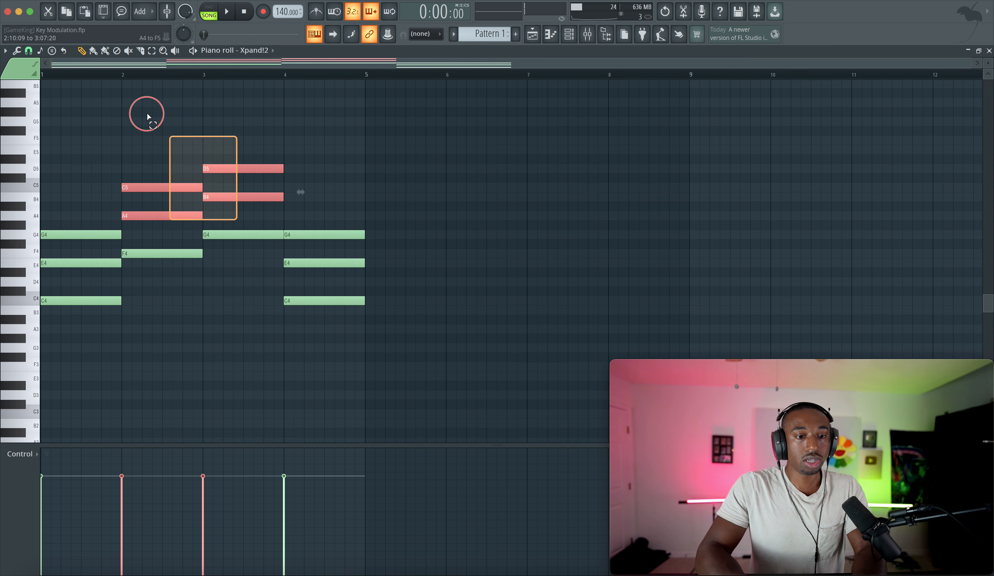
pyautogui.hotkey('ctrl', 'Down')
pyautogui.click(183, 188)
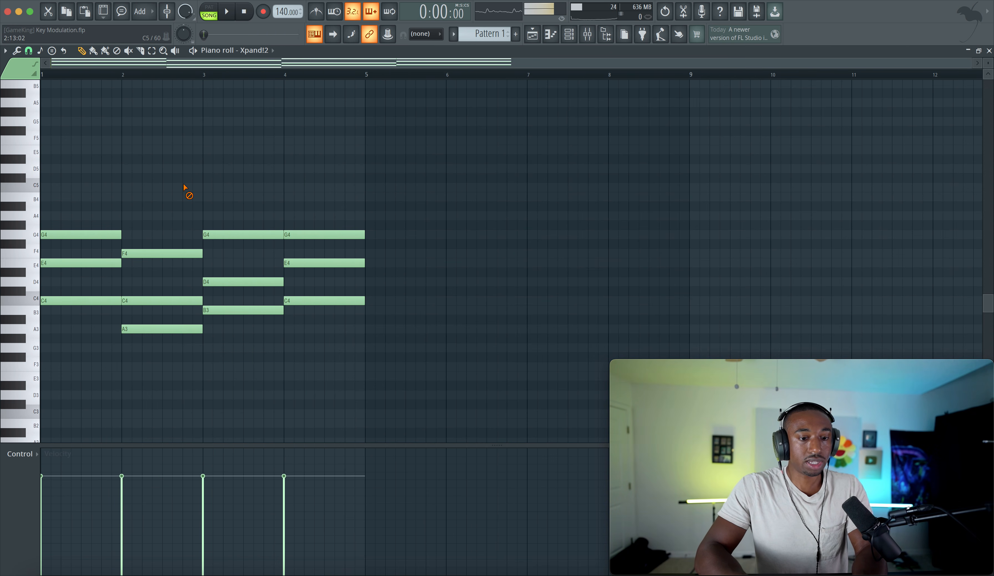
pyautogui.press('space')
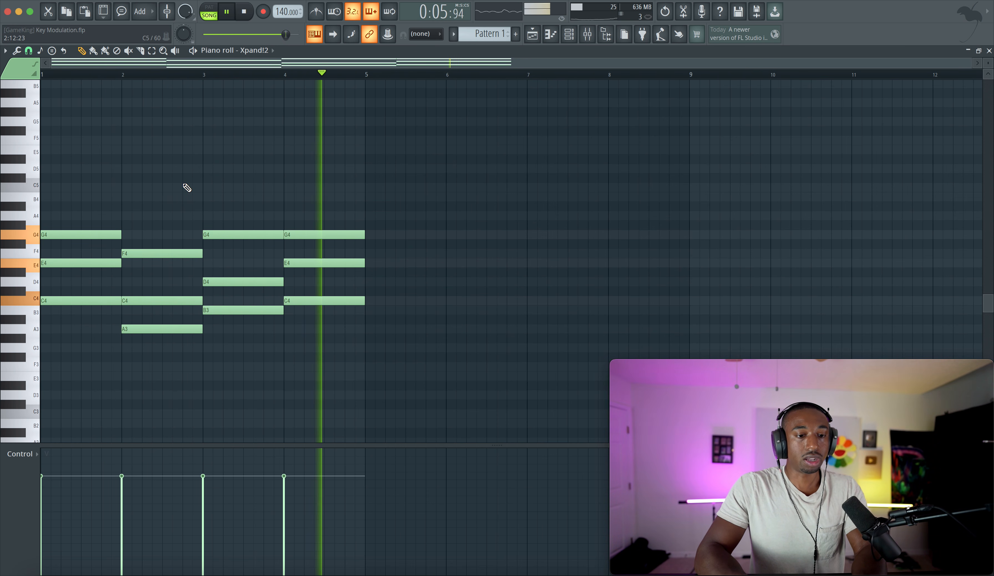
pyautogui.press('space')
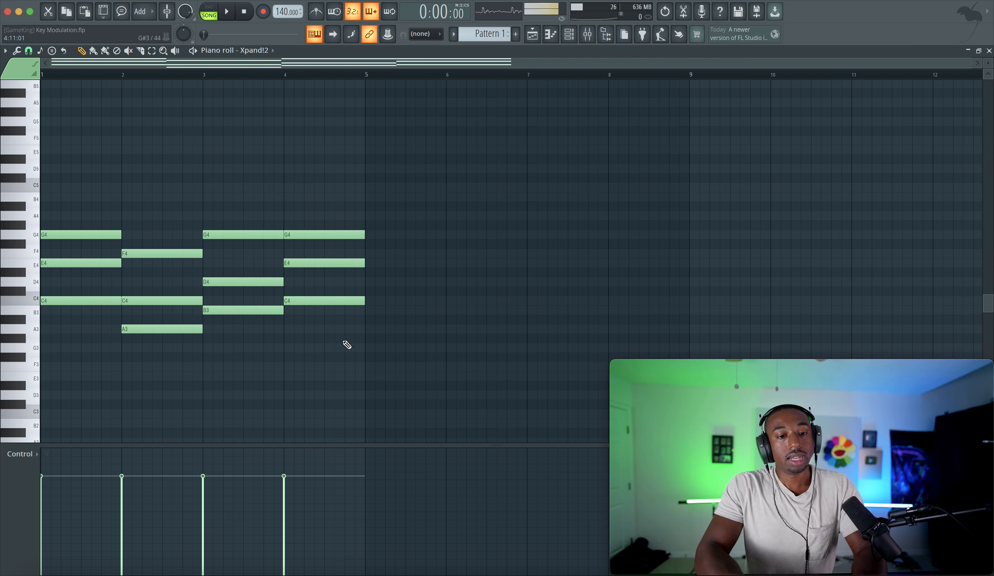
# Duplicate the whole four-bar chord progression into bars 5 to 8
pyautogui.moveTo(370, 350); pyautogui.dragTo(41, 246)
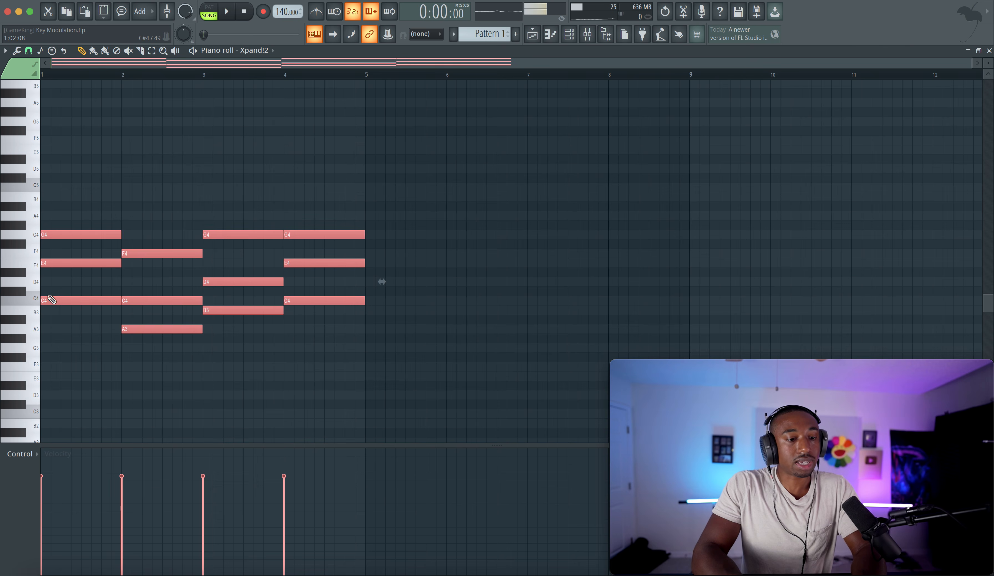
pyautogui.moveTo(52, 299); pyautogui.dragTo(373, 304)
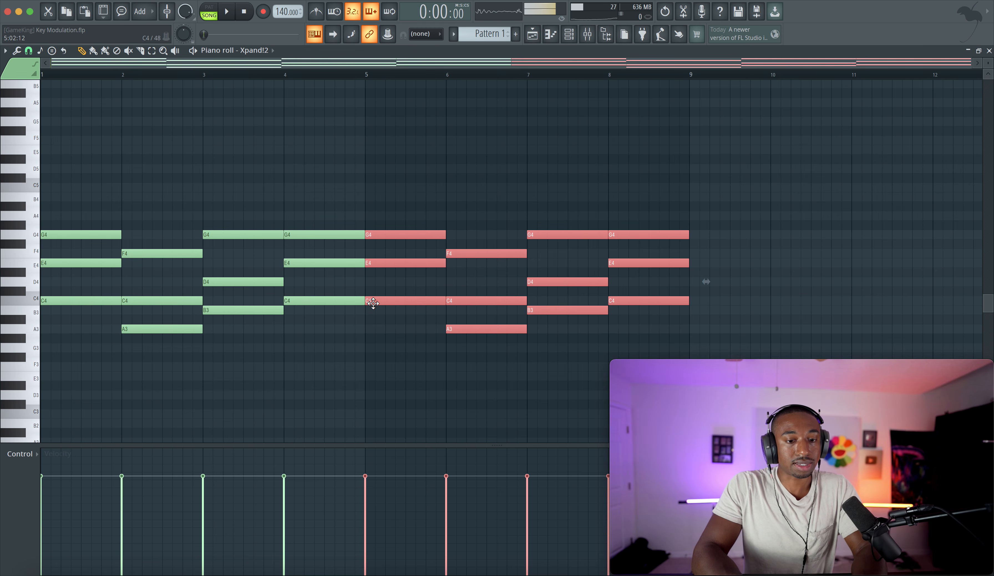
pyautogui.hscroll(3, 381, 317)
pyautogui.moveTo(469, 323); pyautogui.dragTo(382, 208)
pyautogui.scroll(-2, 383, 207)
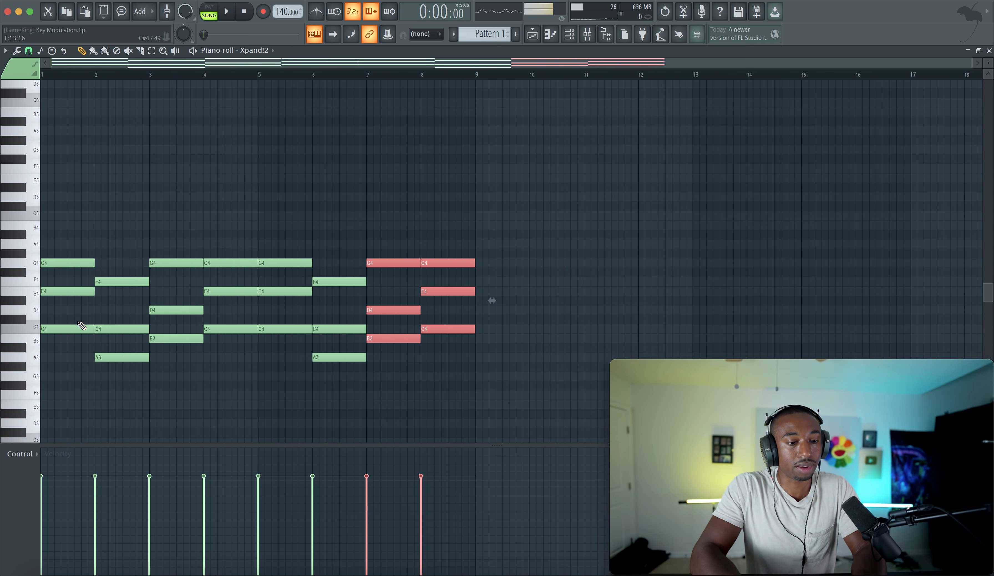
# Examine the root C4 and the fifth G4 of the first chord in bar 1
pyautogui.click(63, 328)
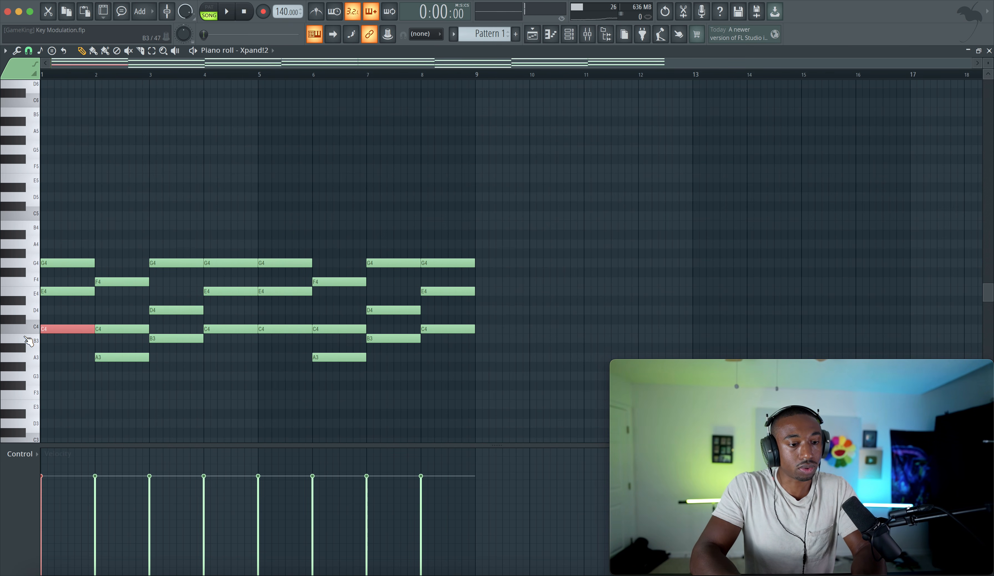
pyautogui.scroll(8, 38, 337)
pyautogui.scroll(-4, 48, 328)
pyautogui.keyDown('super'); pyautogui.click(48, 328); pyautogui.keyUp('super')
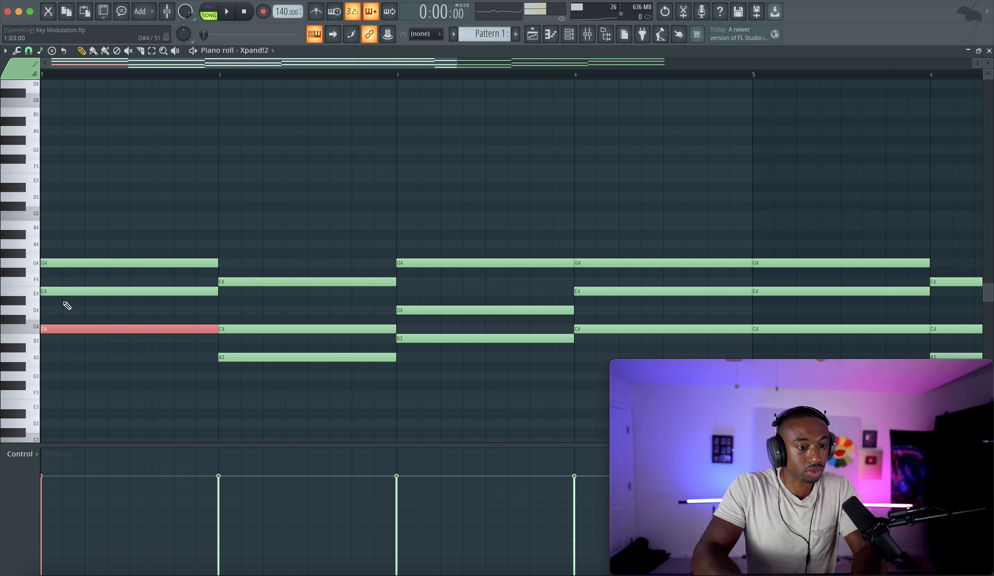
pyautogui.keyDown('super'); pyautogui.click(66, 263); pyautogui.keyUp('super')
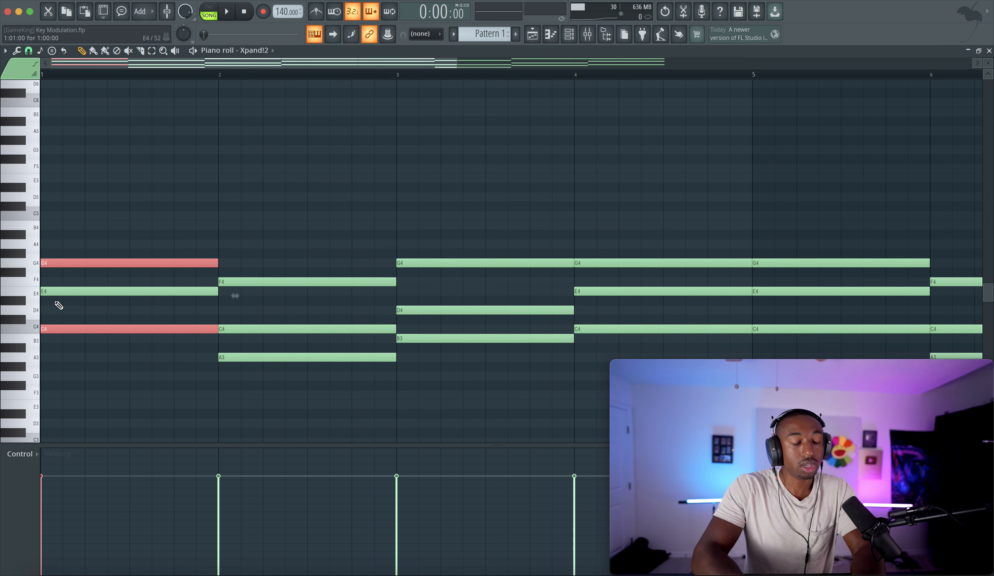
pyautogui.click(64, 329)
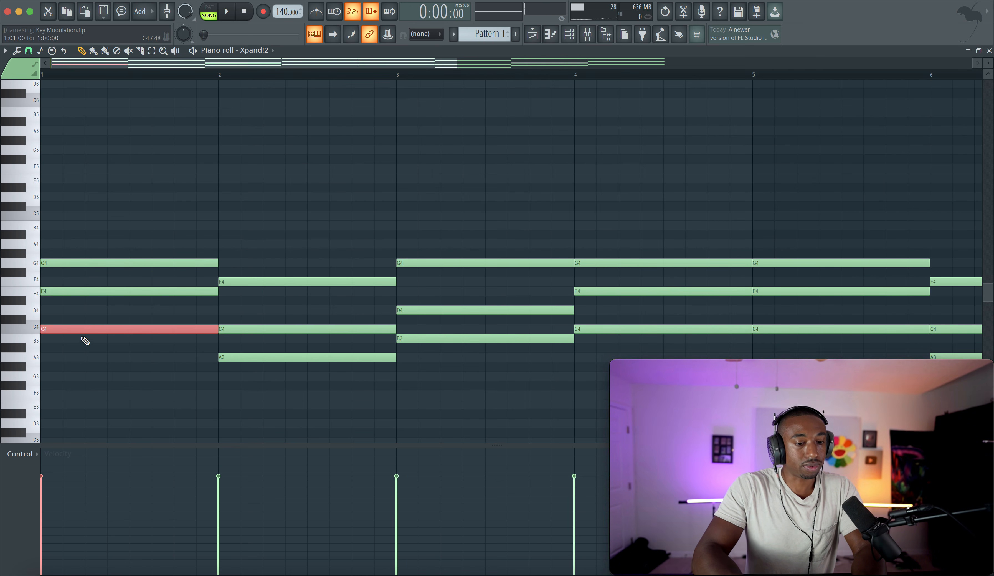
pyautogui.click(71, 328)
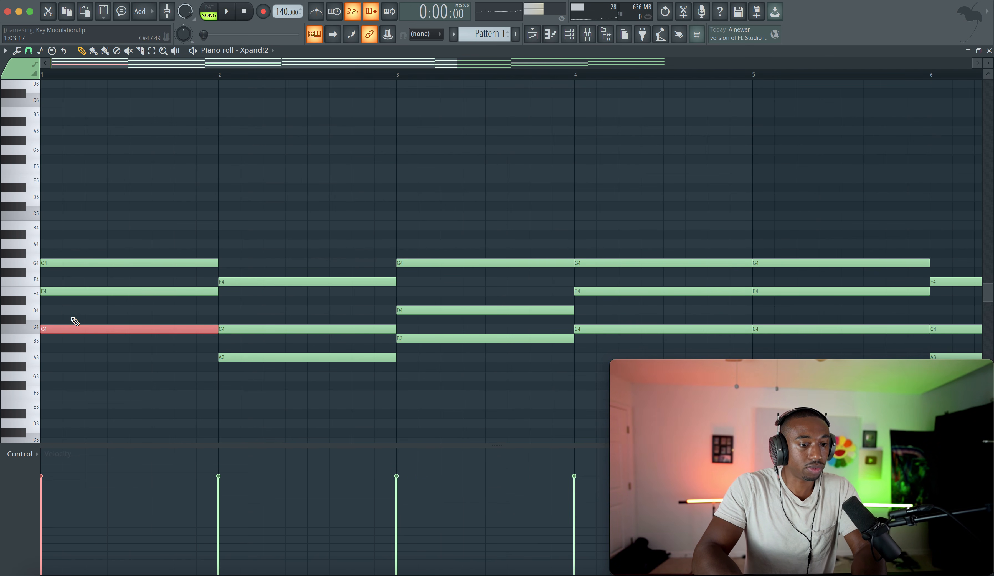
pyautogui.click(73, 263)
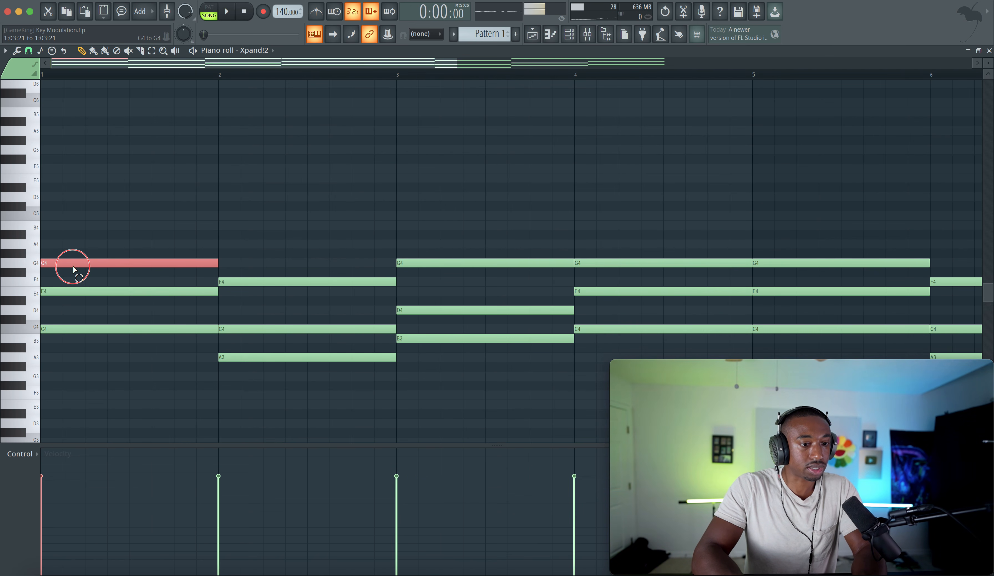
pyautogui.click(40, 331)
# Delete the chords in bars 7 and 8
pyautogui.scroll(-3, 43, 329)
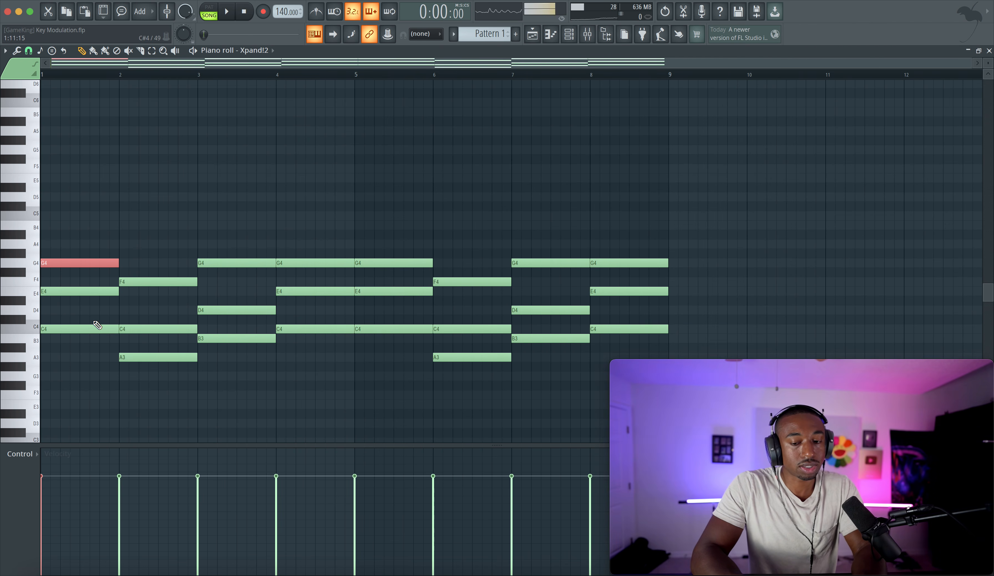
pyautogui.scroll(-5, 98, 325)
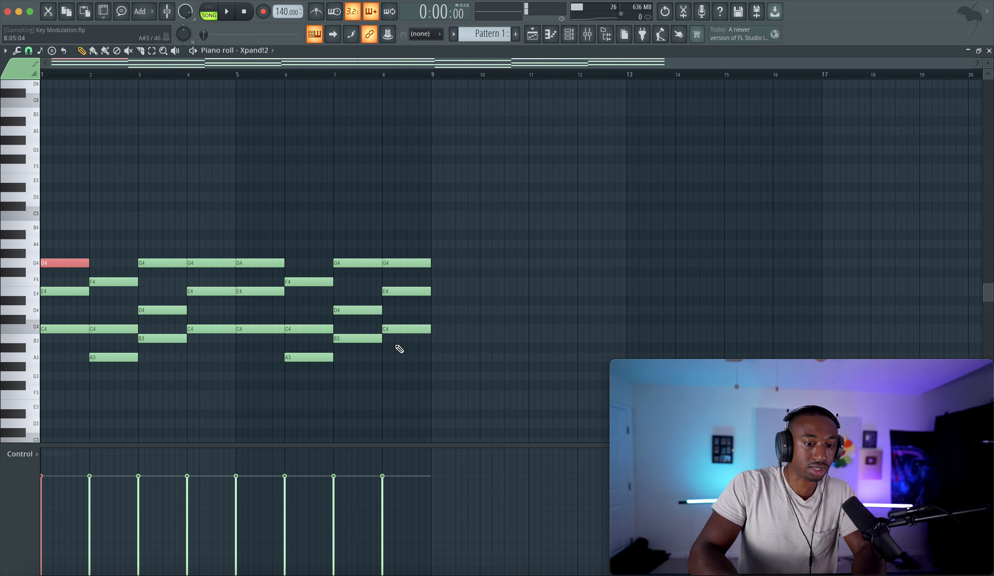
pyautogui.moveTo(399, 349); pyautogui.dragTo(354, 243)
pyautogui.press('Delete')
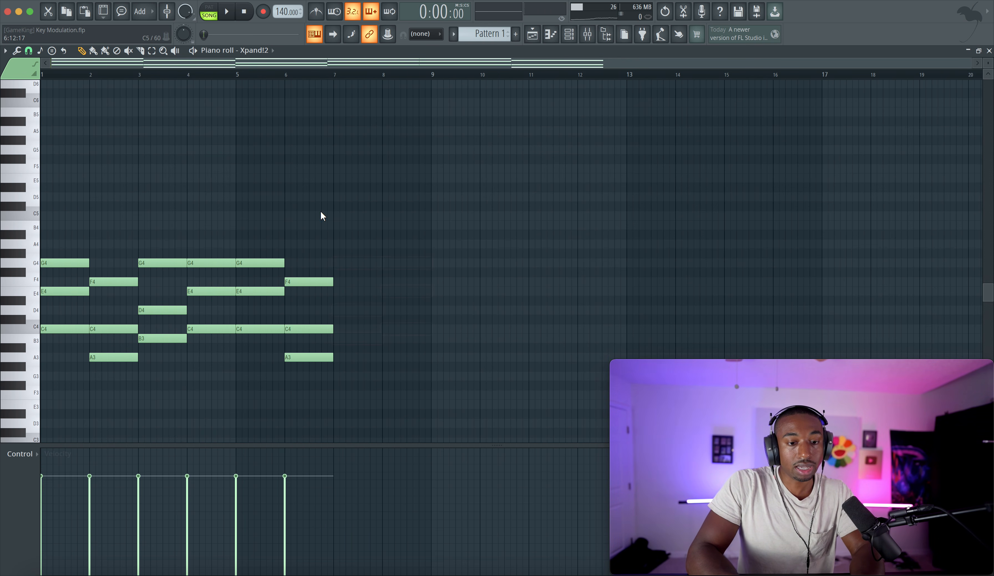
# Place a Minor 9th chord stamp in bar 7 with D4 as its root
pyautogui.click(52, 51)
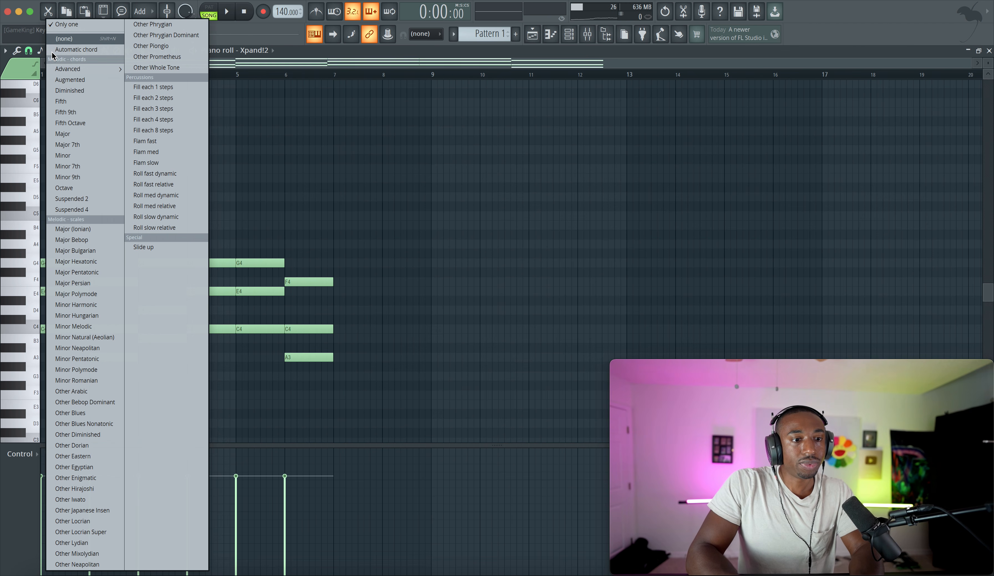
pyautogui.click(66, 177)
pyautogui.moveTo(358, 337); pyautogui.dragTo(348, 307)
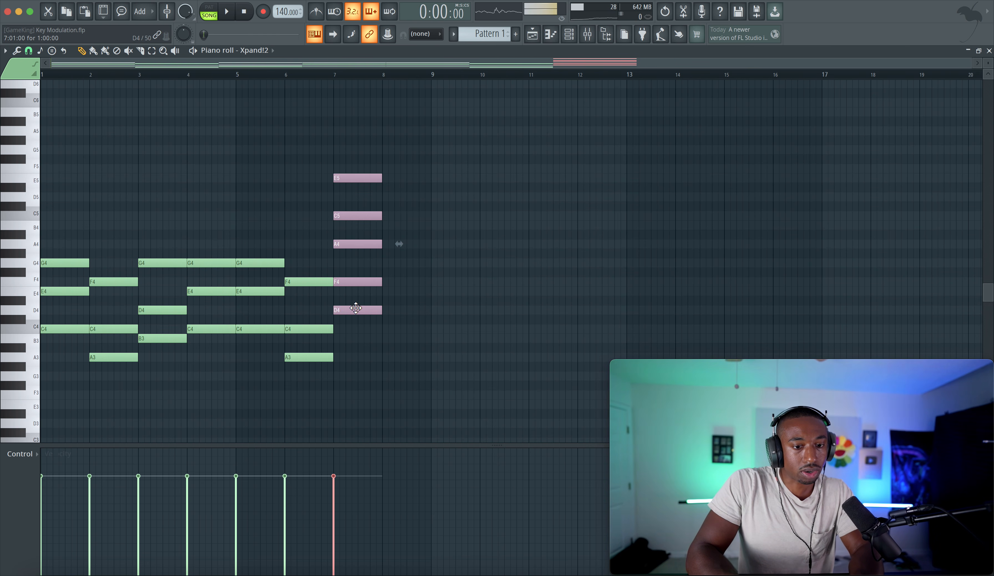
pyautogui.keyDown('super'); pyautogui.click(345, 232); pyautogui.keyUp('super')
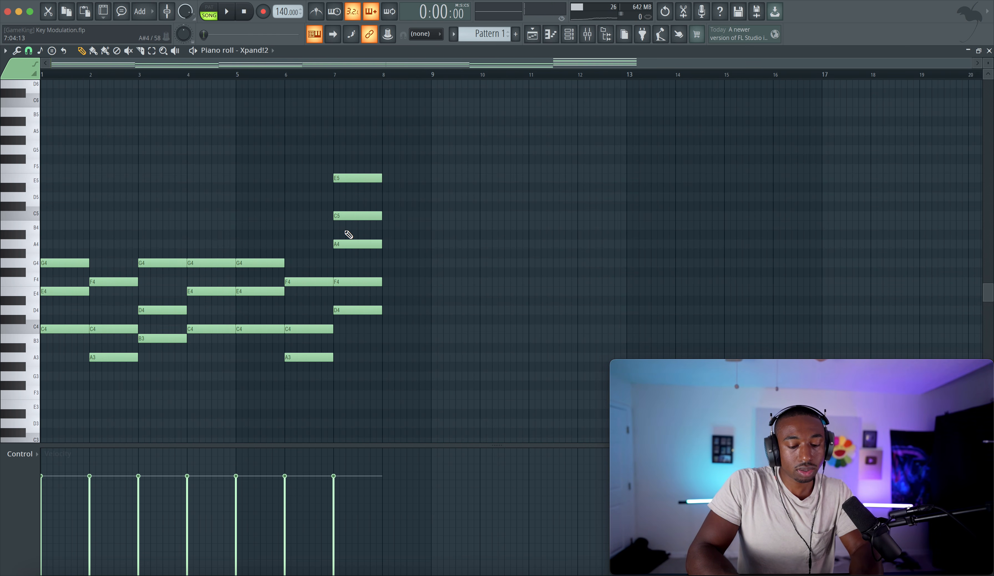
# Place the advanced "9" chord stamp in bar 8 with D4 as its root
pyautogui.click(64, 51)
pyautogui.moveTo(83, 69)
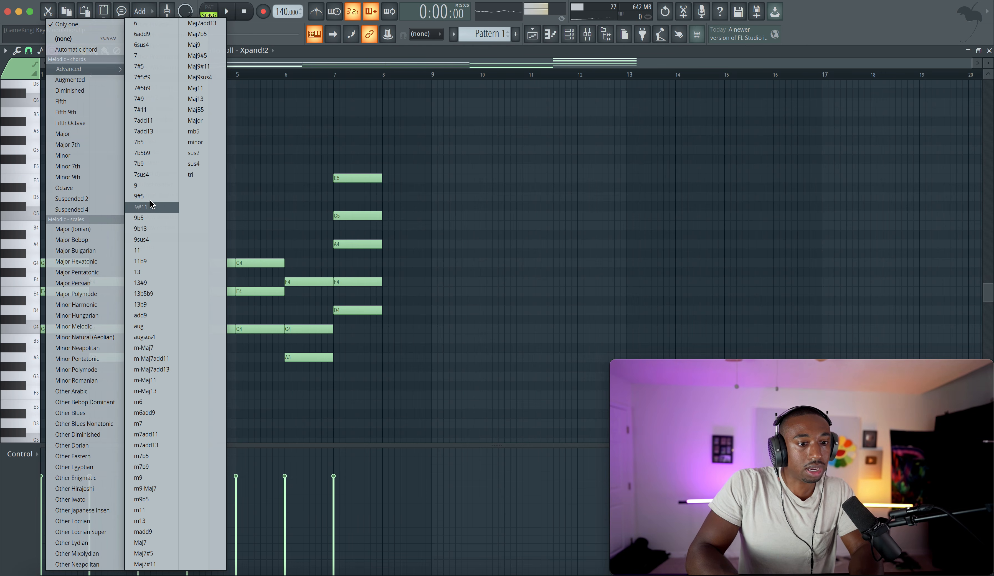
pyautogui.click(149, 185)
pyautogui.click(384, 312)
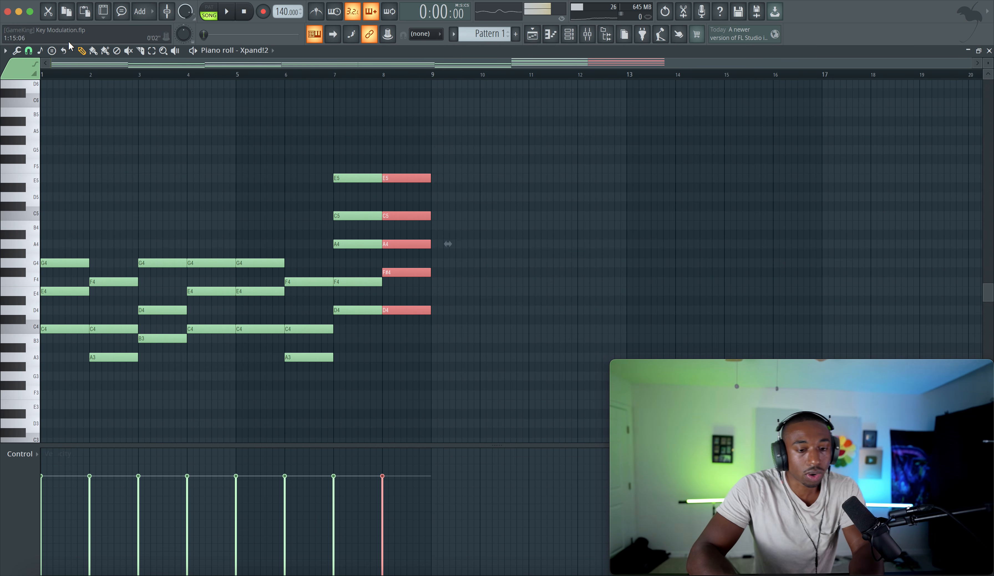
# Place a Minor 9th chord stamp rooted on A3 and align it with the start of bar 9
pyautogui.click(65, 51)
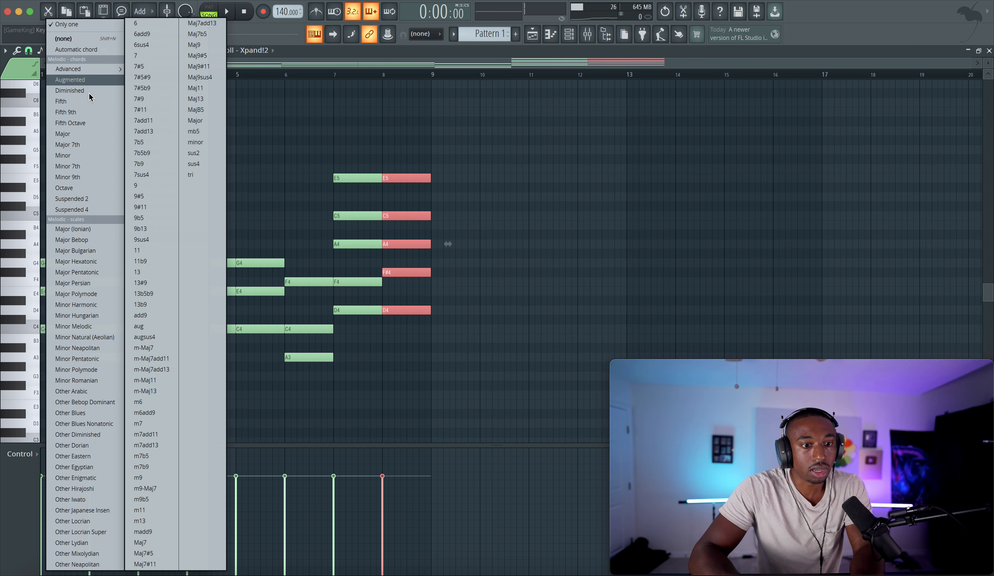
pyautogui.click(80, 177)
pyautogui.click(434, 356)
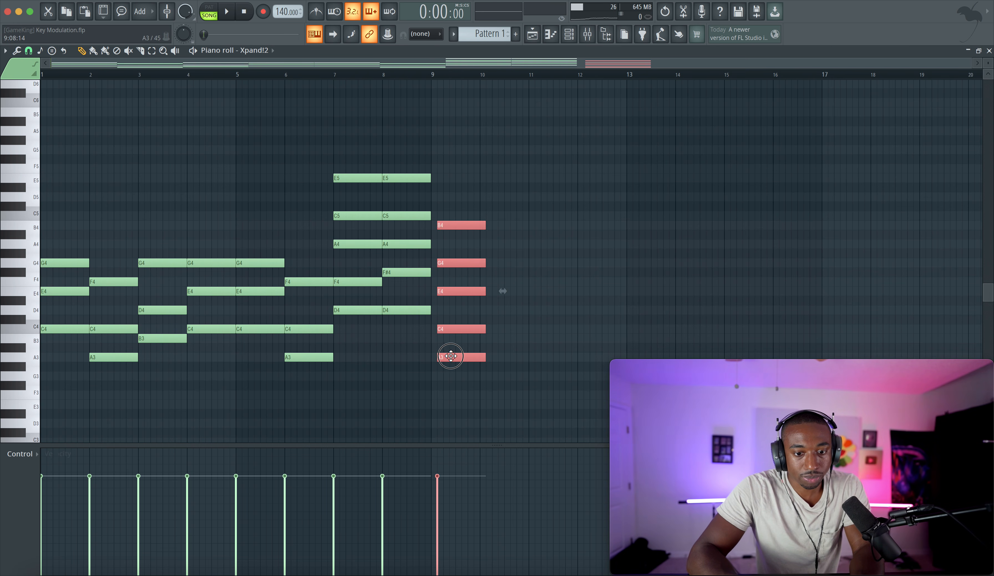
pyautogui.keyDown('super'); pyautogui.click(441, 400); pyautogui.keyUp('super')
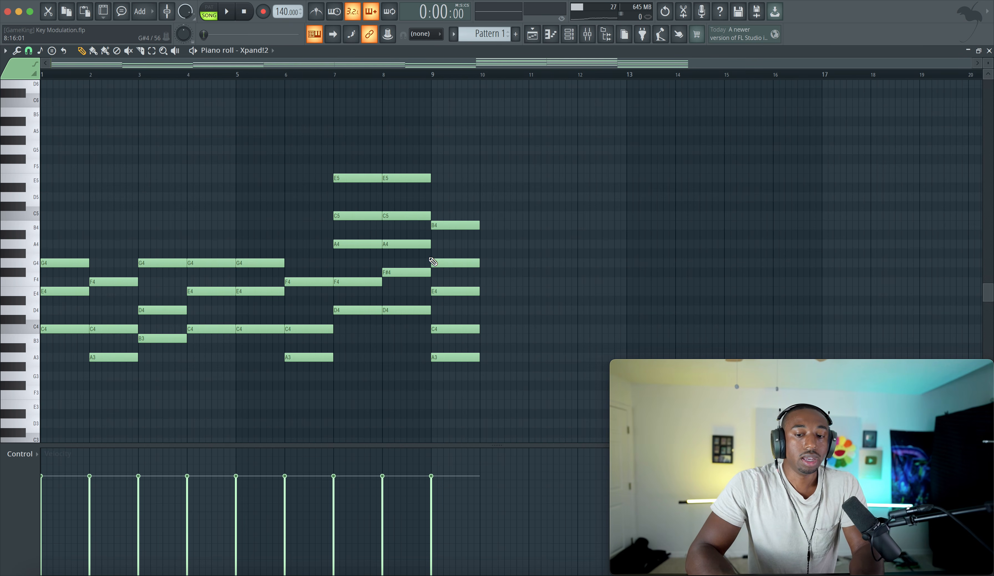
# Compare the chord in bar 8 with the A3 root and E4 fifth of the chord in bar 9
pyautogui.click(414, 272)
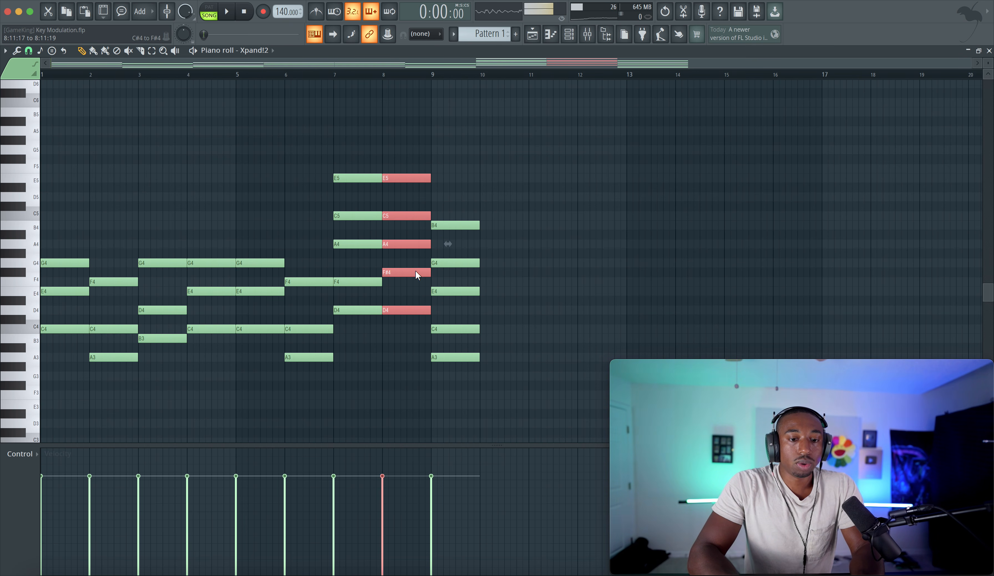
pyautogui.keyDown('super'); pyautogui.click(452, 319); pyautogui.keyUp('super')
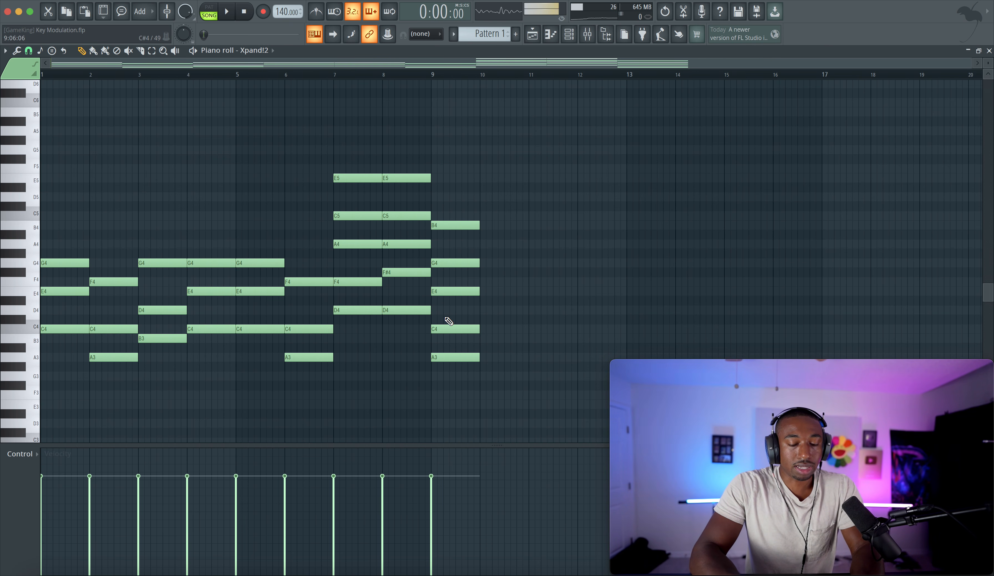
pyautogui.moveTo(409, 320); pyautogui.dragTo(410, 179)
pyautogui.keyDown('super'); pyautogui.click(446, 350); pyautogui.keyUp('super')
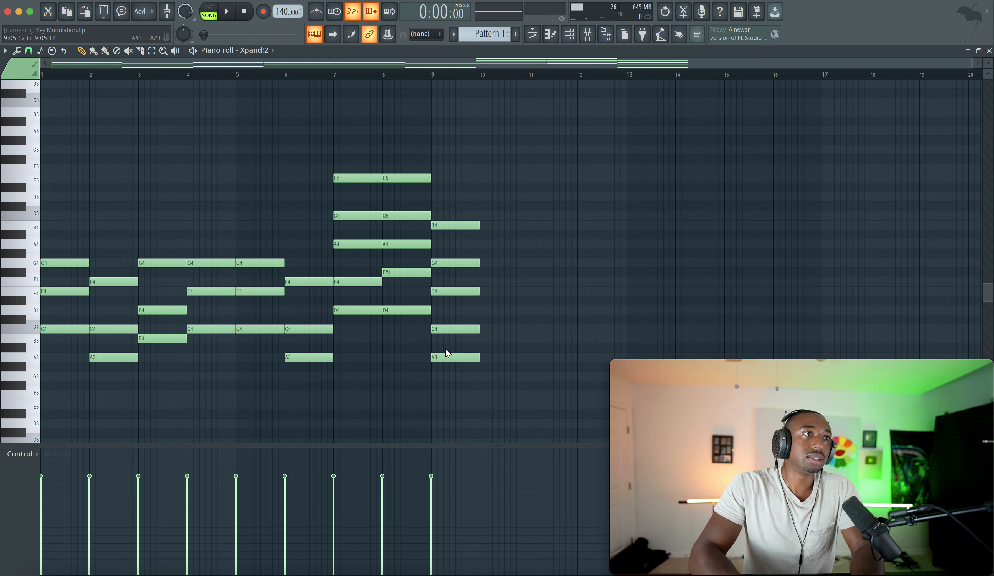
pyautogui.keyDown('super'); pyautogui.click(443, 358); pyautogui.keyUp('super')
pyautogui.keyDown('super'); pyautogui.click(444, 361); pyautogui.keyUp('super')
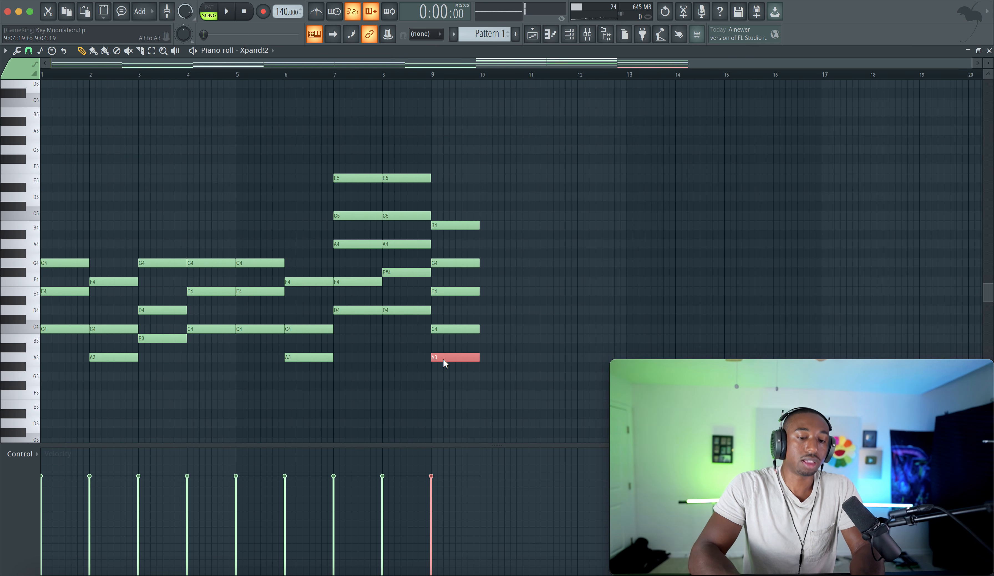
pyautogui.moveTo(449, 358)
pyautogui.mouseDown()
pyautogui.moveTo(408, 364)
pyautogui.moveTo(454, 360)
pyautogui.mouseUp()
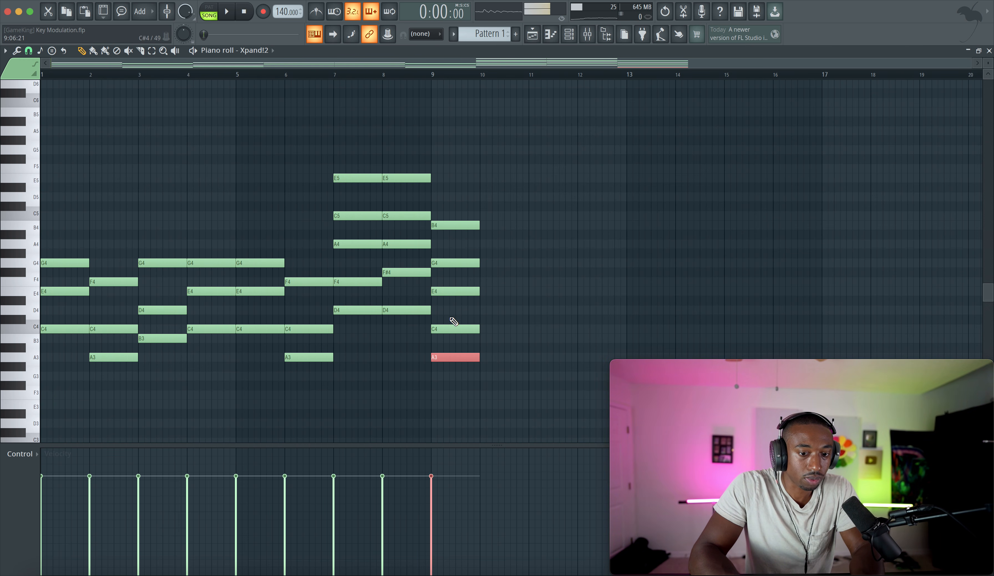
pyautogui.click(453, 293)
# Transpose the whole bar 8 chord up two semitones so its root is E4
pyautogui.moveTo(419, 322); pyautogui.dragTo(406, 163)
pyautogui.press('Up')
pyautogui.press('Up')
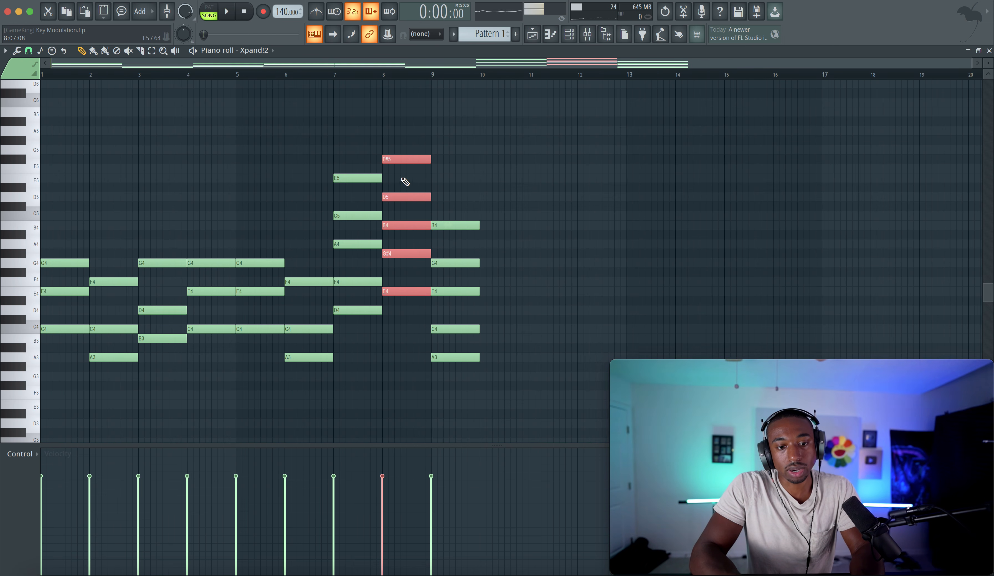
pyautogui.click(402, 182)
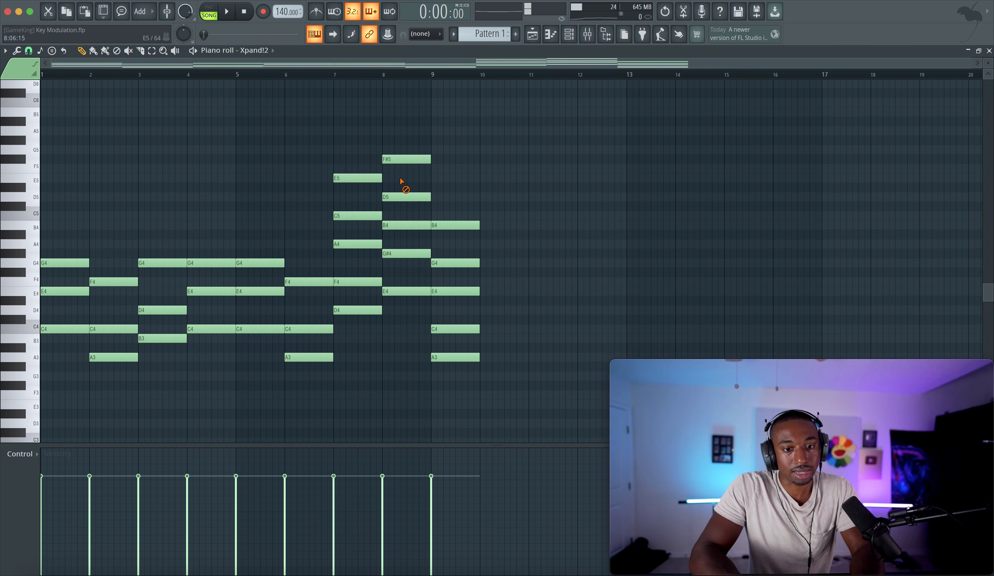
# Raise the B4 and F#5 notes of the bar 8 chord one semitone to C5 and G5
pyautogui.keyDown('ctrl'); pyautogui.click(406, 226); pyautogui.keyUp('ctrl')
pyautogui.keyDown('ctrl'); pyautogui.keyDown('shift'); pyautogui.click(411, 158); pyautogui.keyUp('shift'); pyautogui.keyUp('ctrl')
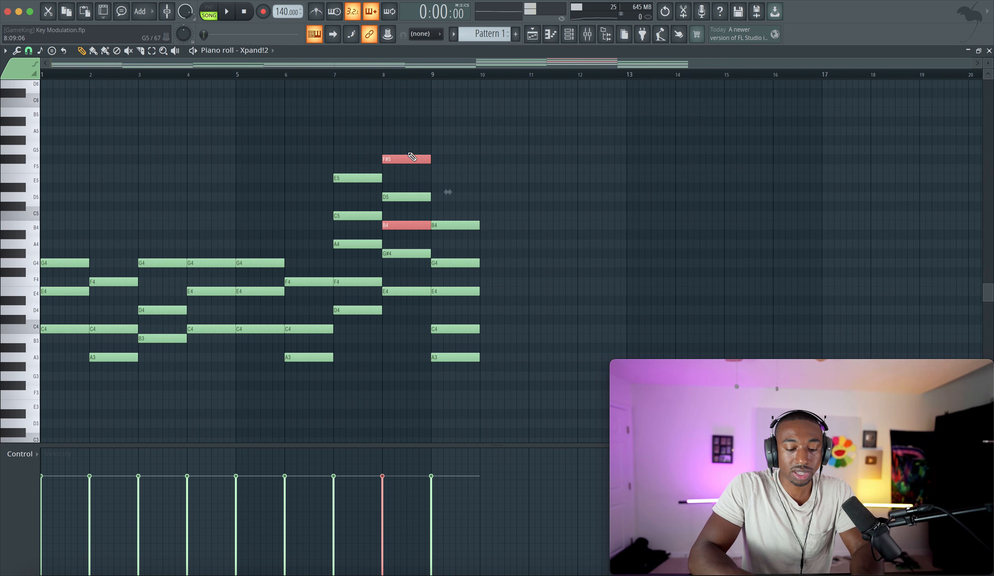
pyautogui.press('Up')
pyautogui.click(474, 173)
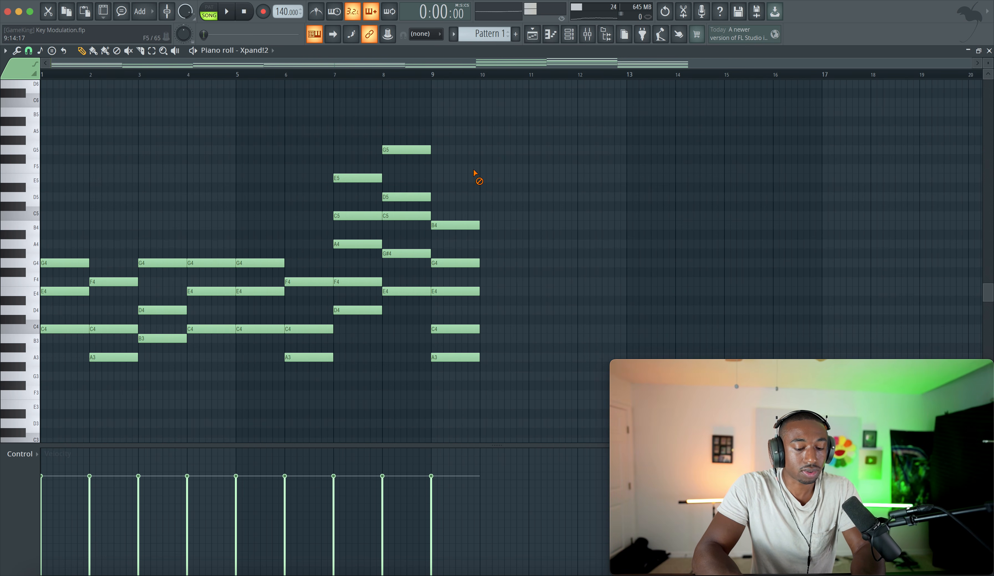
# Play the whole progression from the start and listen to the altered bar 8 chord
pyautogui.press('space')
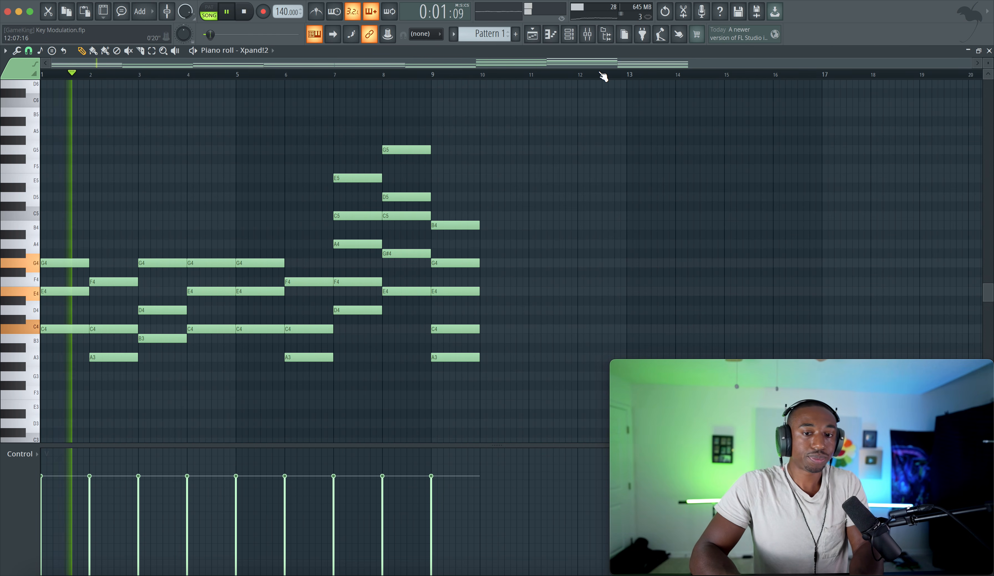
pyautogui.click(569, 34)
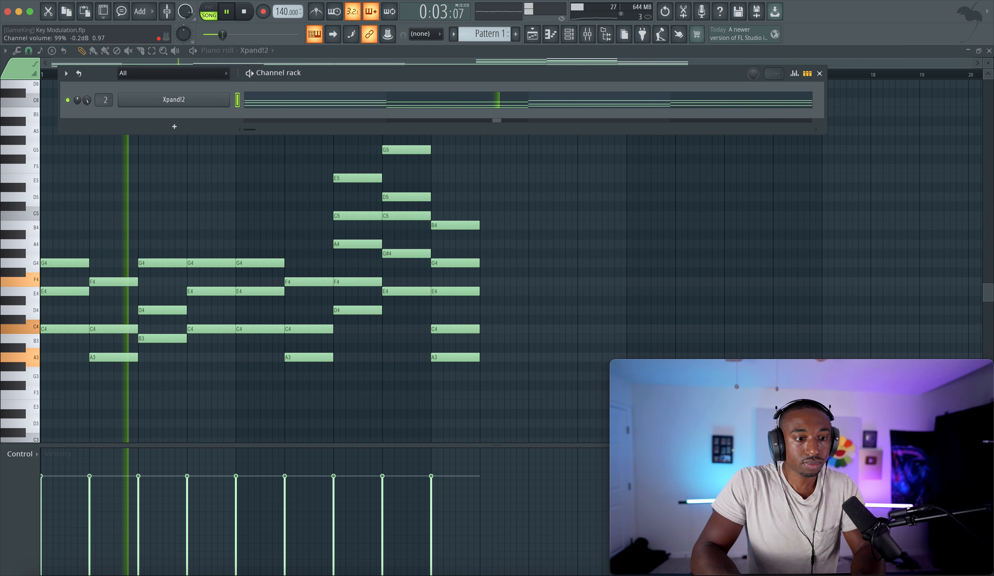
pyautogui.press('F6')
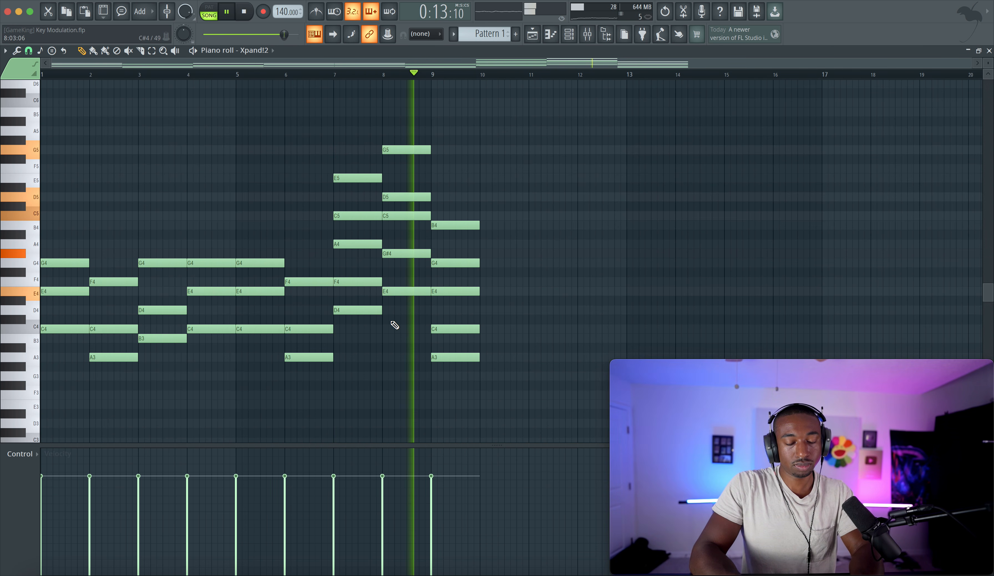
# Lengthen the bar 9 A minor ninth chord to four bars, ending at bar 13, and replay the progression
pyautogui.moveTo(494, 358); pyautogui.dragTo(626, 218)
pyautogui.press('space')
pyautogui.press('space')
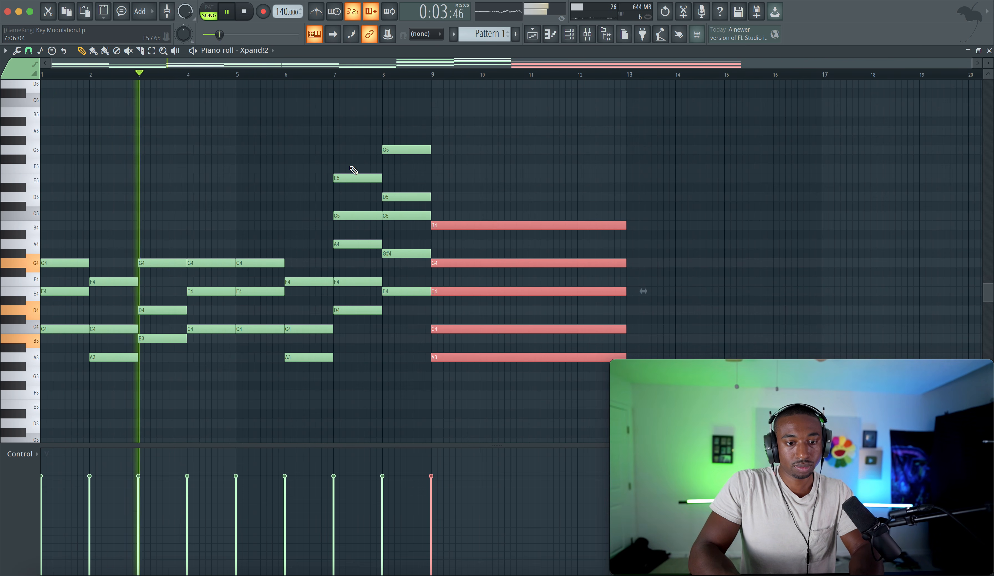
# Try the bar 7 and bar 8 chords one octave lower during playback, and restore their original octave
pyautogui.moveTo(353, 170); pyautogui.dragTo(364, 120)
pyautogui.hotkey('ctrl', 'Down')
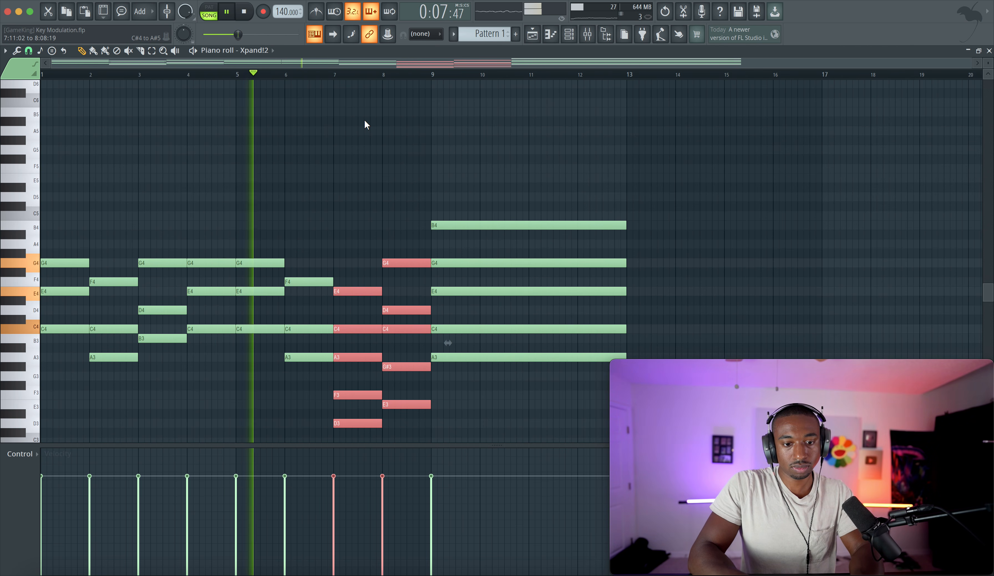
pyautogui.hotkey('ctrl', 'Up')
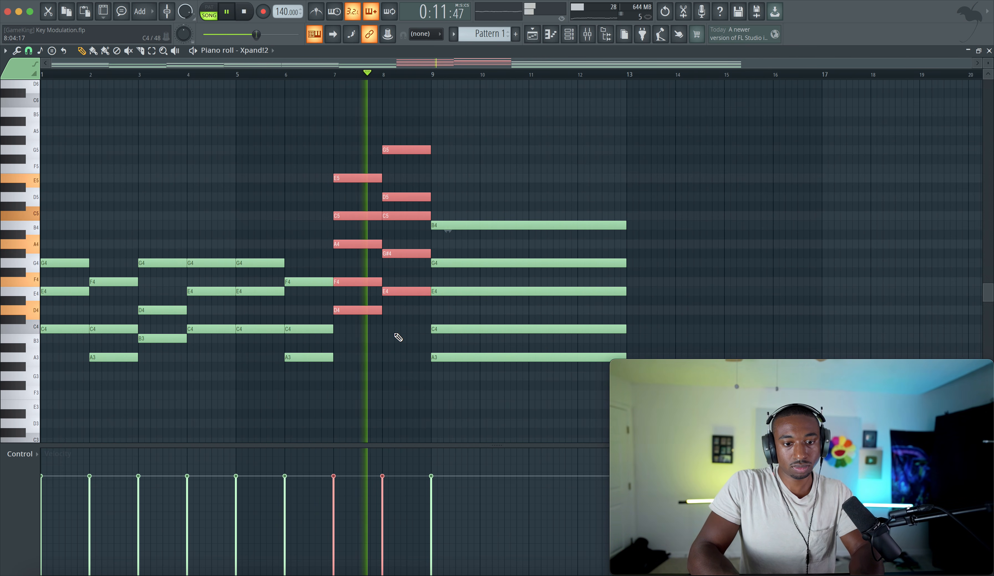
pyautogui.click(403, 341)
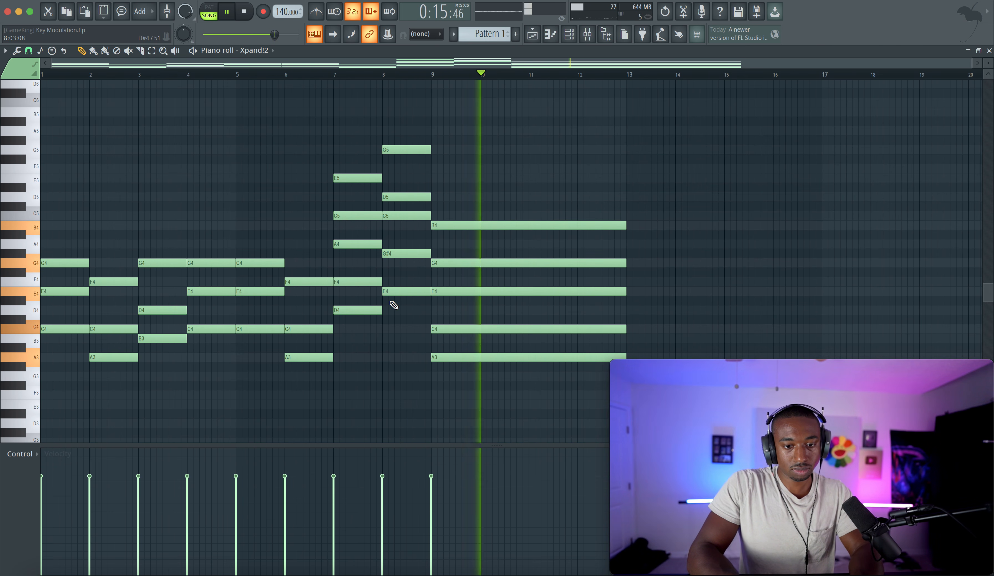
# Stop playback and highlight the notes of the passing chord in bar 8 for review
pyautogui.press('space')
pyautogui.moveTo(377, 122); pyautogui.dragTo(451, 341)
pyautogui.click(394, 363)
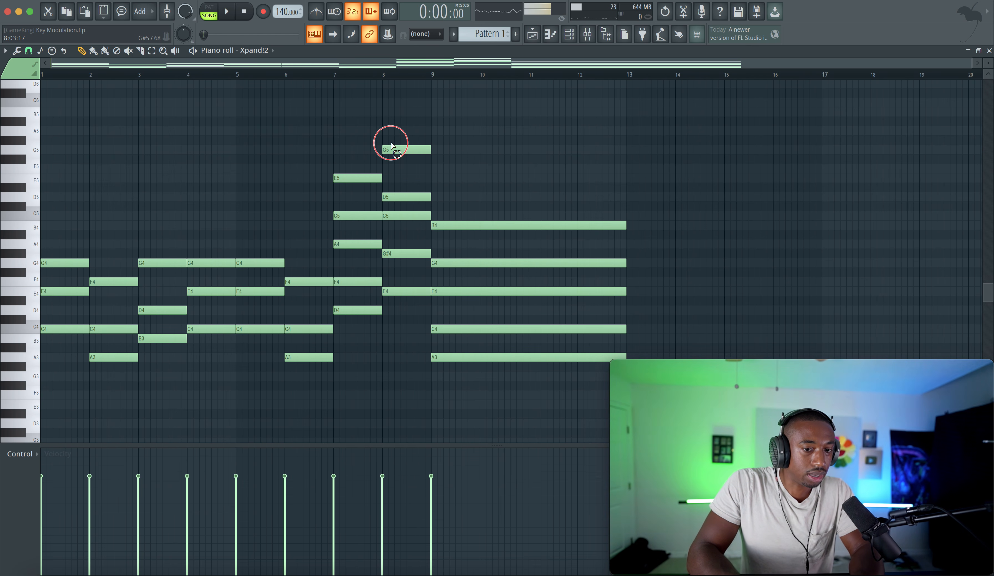
pyautogui.moveTo(391, 145); pyautogui.dragTo(391, 337)
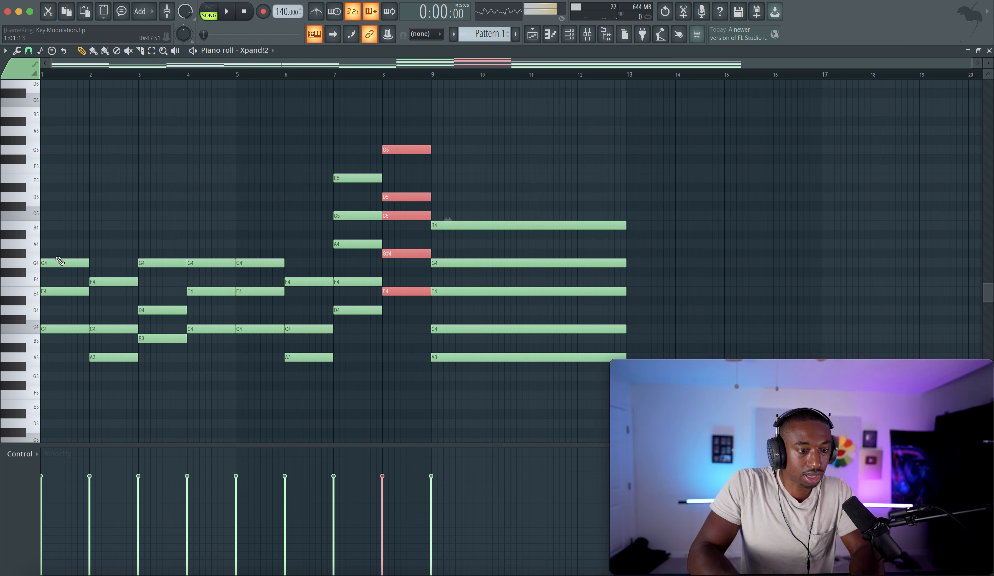
# Replace the C major triad in bar 1 with an advanced Maj9 chord stamp rooted on C4
pyautogui.click(52, 50)
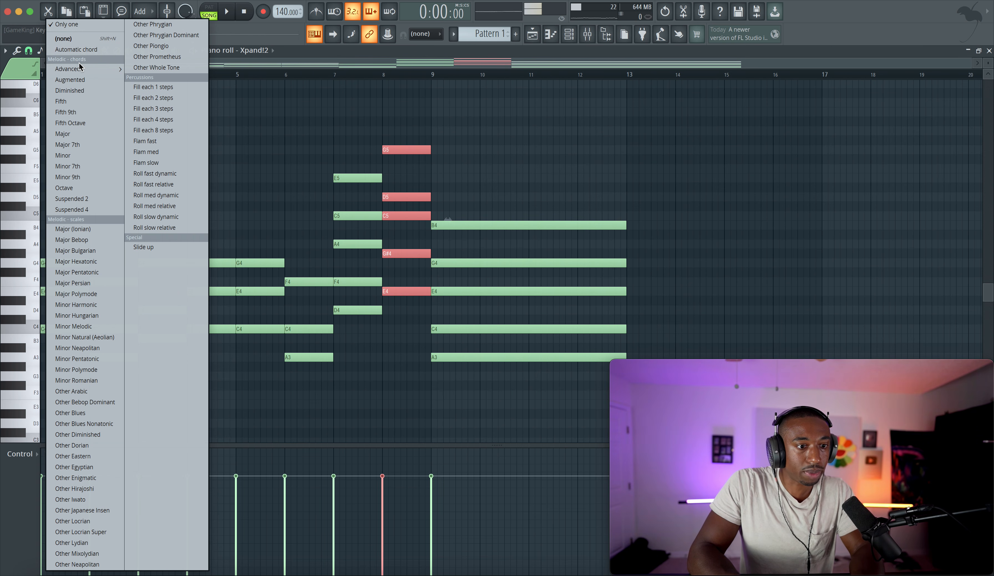
pyautogui.moveTo(79, 73)
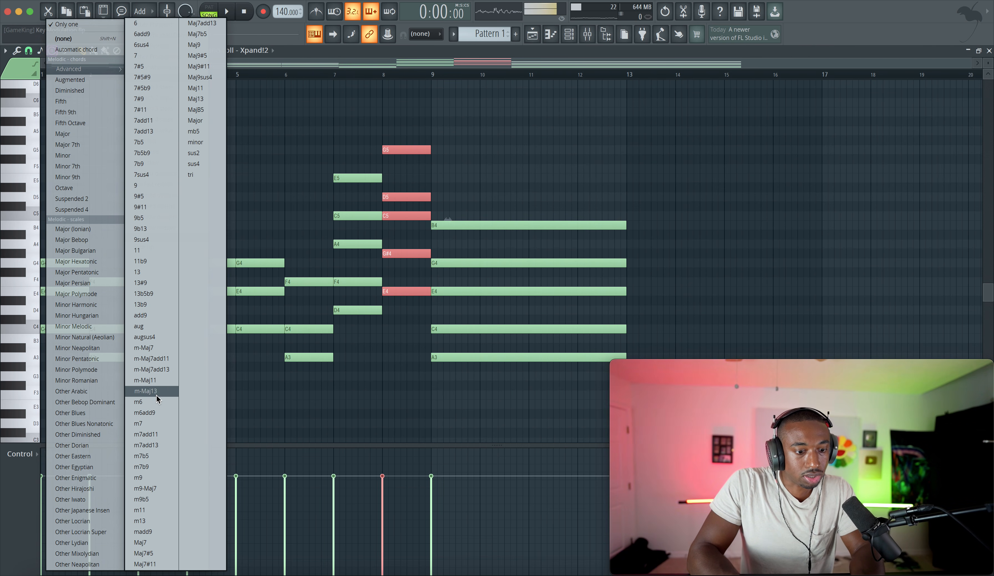
pyautogui.click(205, 47)
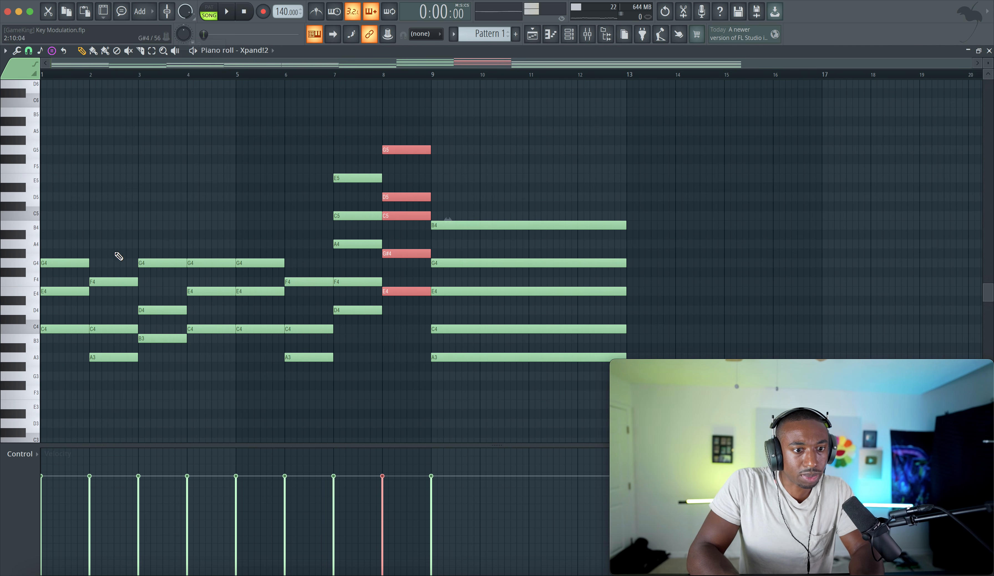
pyautogui.rightClick(50, 262)
pyautogui.rightClick(50, 291)
pyautogui.rightClick(50, 329)
pyautogui.click(42, 329)
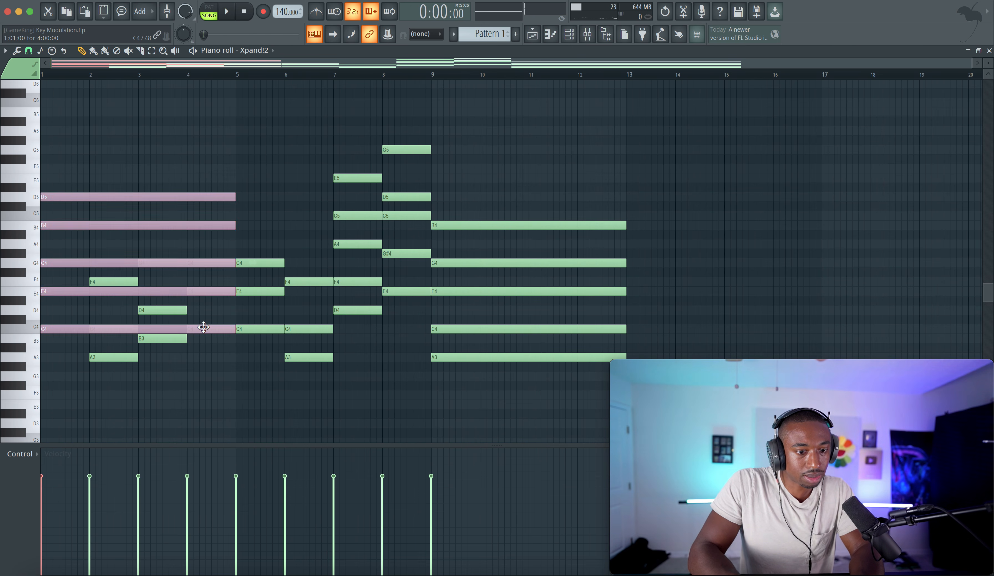
# Shorten all notes of the new C major ninth chord to one bar
pyautogui.click(230, 329)
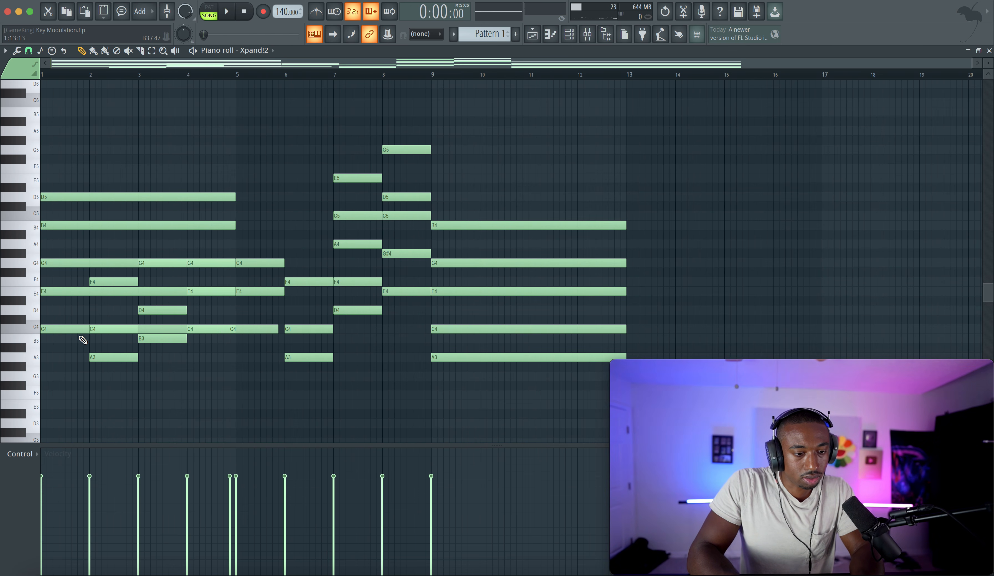
pyautogui.moveTo(80, 338); pyautogui.dragTo(69, 178)
pyautogui.moveTo(236, 196); pyautogui.dragTo(96, 196)
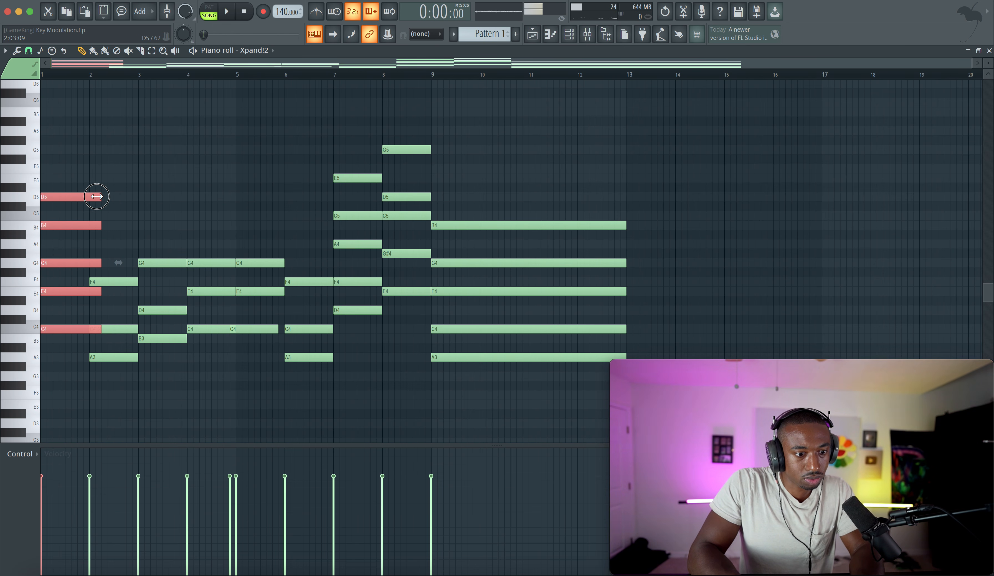
# Replace the triads in bars 4 and 2 with copies of the bar 1 ninth chord, rooted on C4 and F4
pyautogui.rightClick(199, 262)
pyautogui.rightClick(210, 291)
pyautogui.rightClick(205, 328)
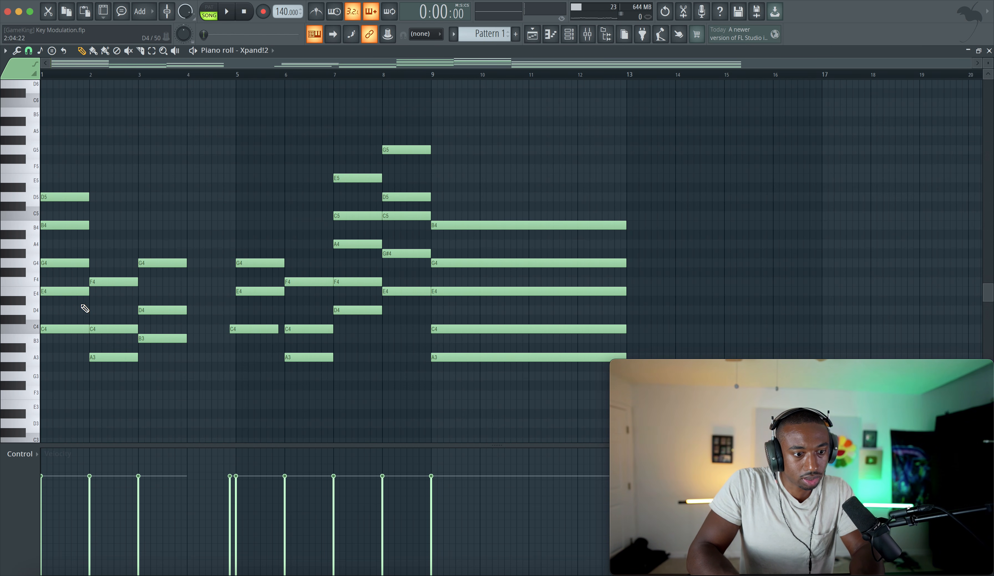
pyautogui.moveTo(63, 345); pyautogui.dragTo(61, 174)
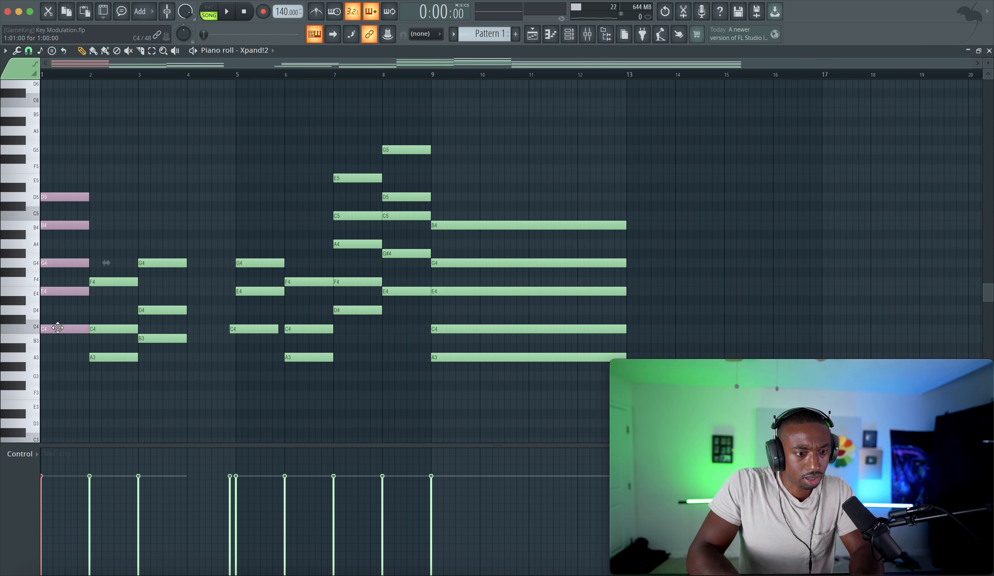
pyautogui.moveTo(58, 329); pyautogui.dragTo(110, 203)
pyautogui.rightClick(107, 329)
pyautogui.rightClick(107, 358)
# Try lowering the upper notes of the bar 2 ninth chord by an octave, and restore them
pyautogui.click(111, 233)
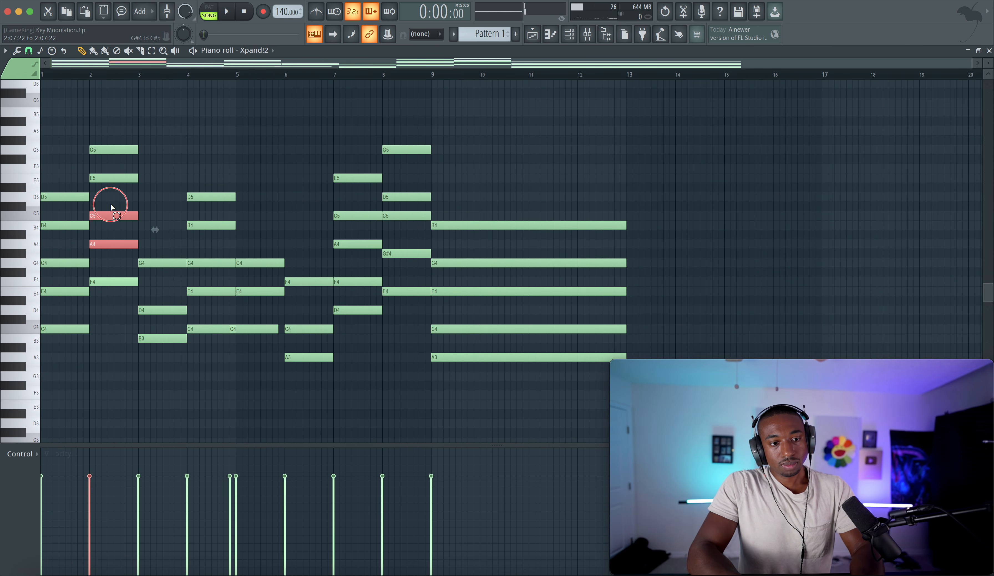
pyautogui.hotkey('ctrl', 'Down')
pyautogui.moveTo(102, 145); pyautogui.dragTo(101, 225)
pyautogui.hotkey('ctrl', 'Down')
pyautogui.hotkey('ctrl', 'Up')
pyautogui.press('space')
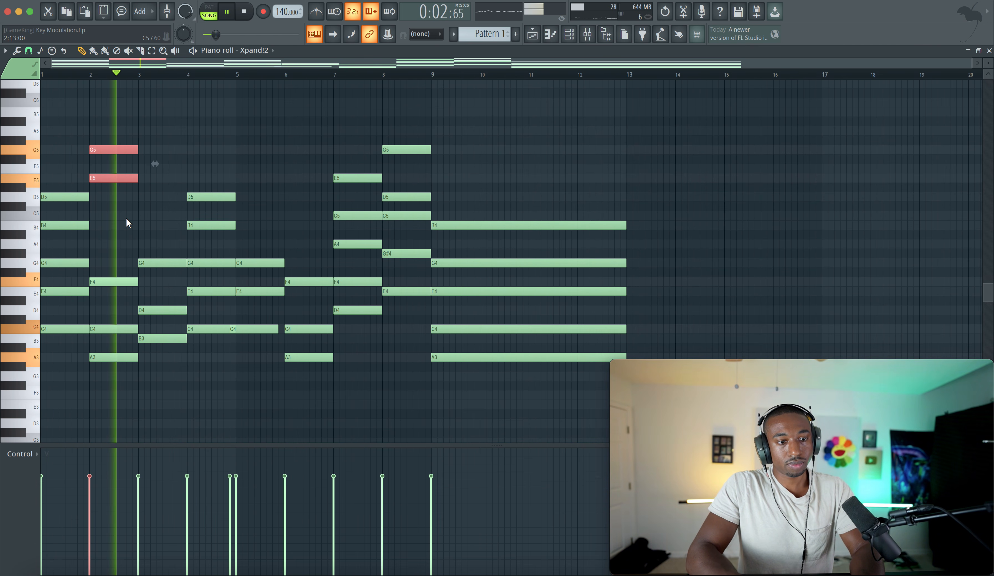
pyautogui.press('space')
pyautogui.moveTo(124, 315); pyautogui.dragTo(114, 371)
pyautogui.hotkey('ctrl', 'Up')
# Play the first three bars to hear the new ninth chords against the bar 3 triad
pyautogui.press('space')
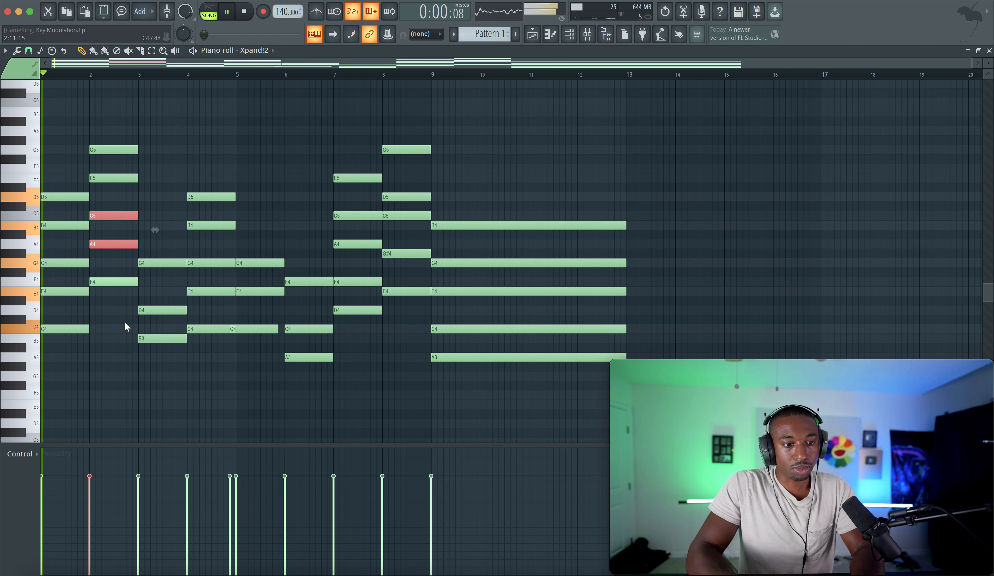
pyautogui.click(124, 332)
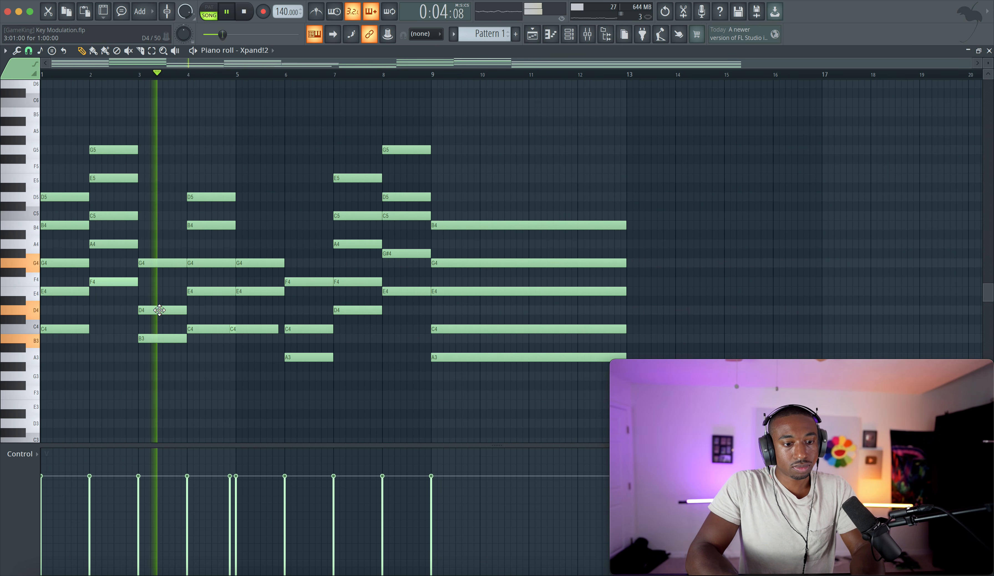
pyautogui.press('space')
# Replace the bar 3 triad with a copy of the bar 1 ninth chord rooted on G4
pyautogui.moveTo(148, 293); pyautogui.dragTo(151, 338)
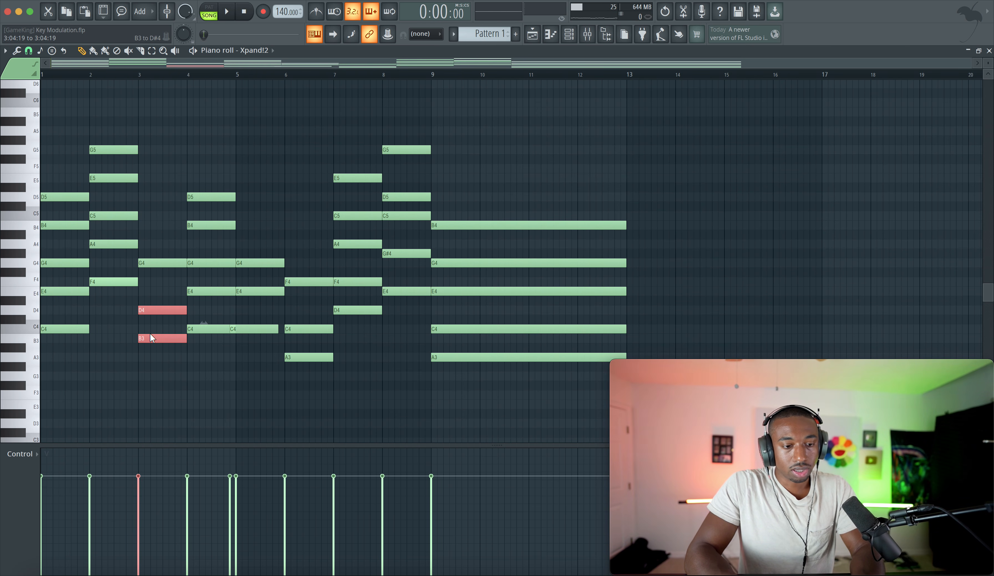
pyautogui.hotkey('ctrl', 'Up')
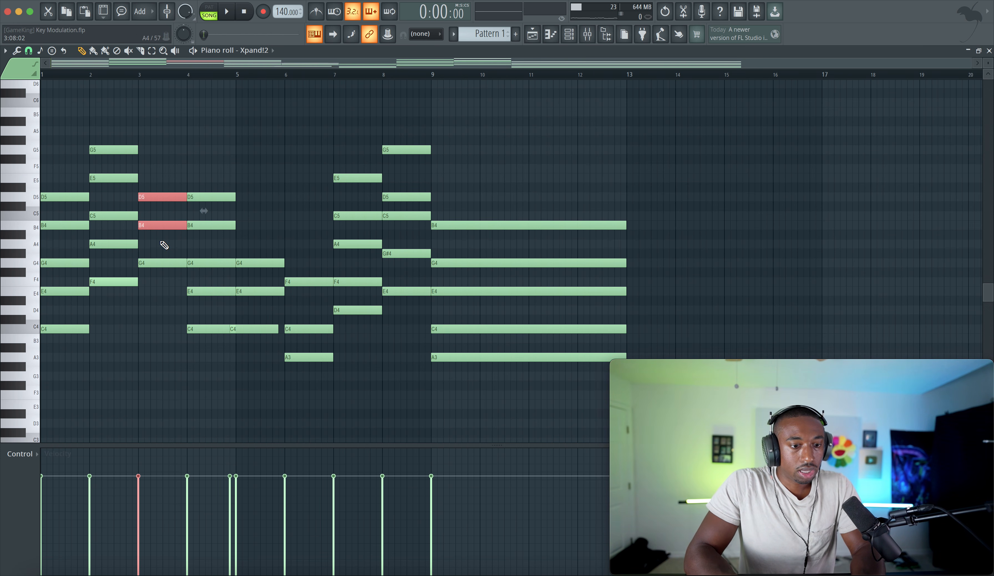
pyautogui.rightClick(161, 197)
pyautogui.keyDown('shift'); pyautogui.moveTo(65, 329); pyautogui.dragTo(162, 260); pyautogui.keyUp('shift')
pyautogui.rightClick(163, 260)
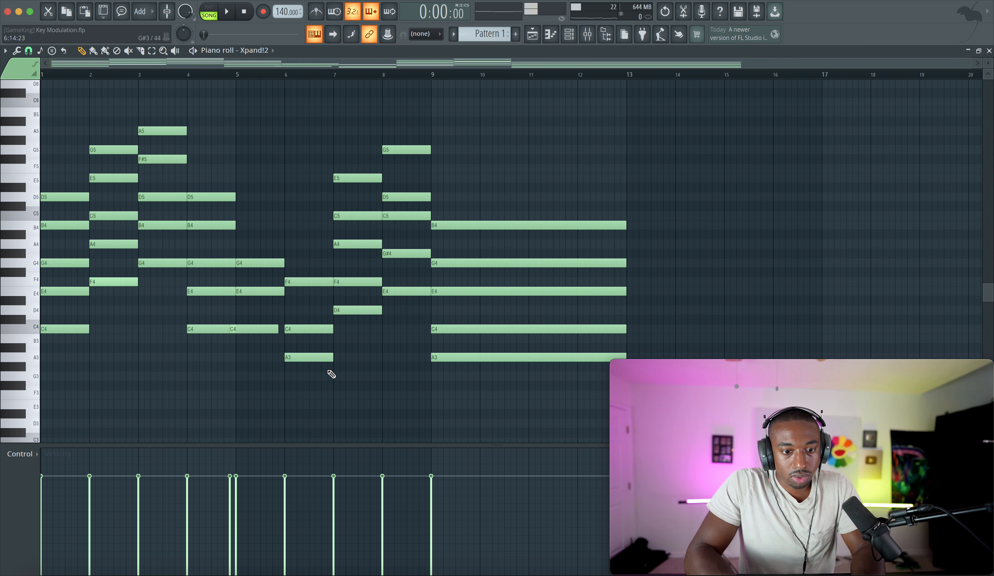
# Replace the triads in bars 5 and 6 with copies of the ninth chords from bars 1 and 2
pyautogui.keyDown('ctrl'); pyautogui.moveTo(322, 369); pyautogui.dragTo(265, 231); pyautogui.keyUp('ctrl')
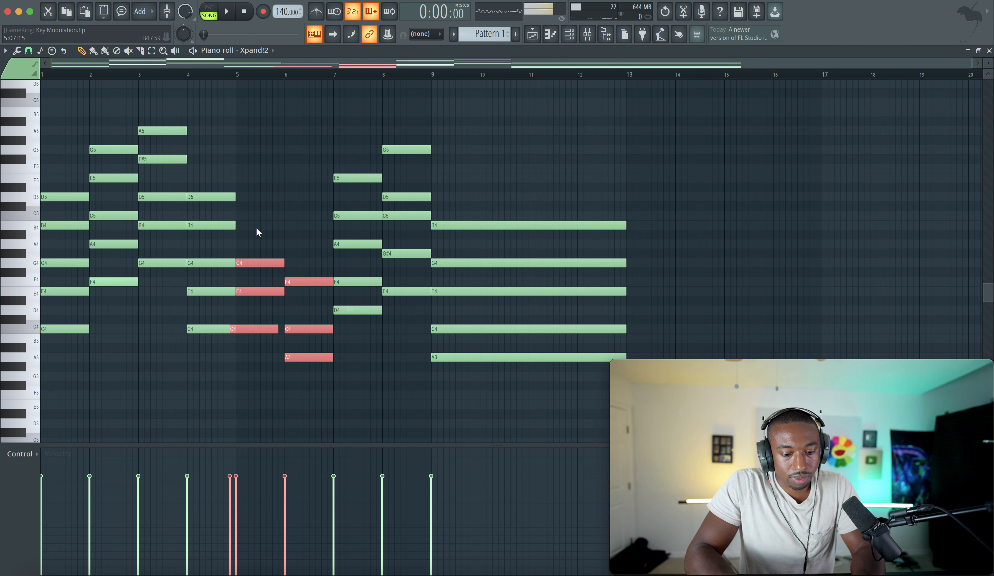
pyautogui.press('Delete')
pyautogui.keyDown('ctrl'); pyautogui.moveTo(126, 351); pyautogui.dragTo(35, 106); pyautogui.keyUp('ctrl')
pyautogui.keyDown('shift'); pyautogui.moveTo(67, 327); pyautogui.dragTo(258, 324); pyautogui.keyUp('shift')
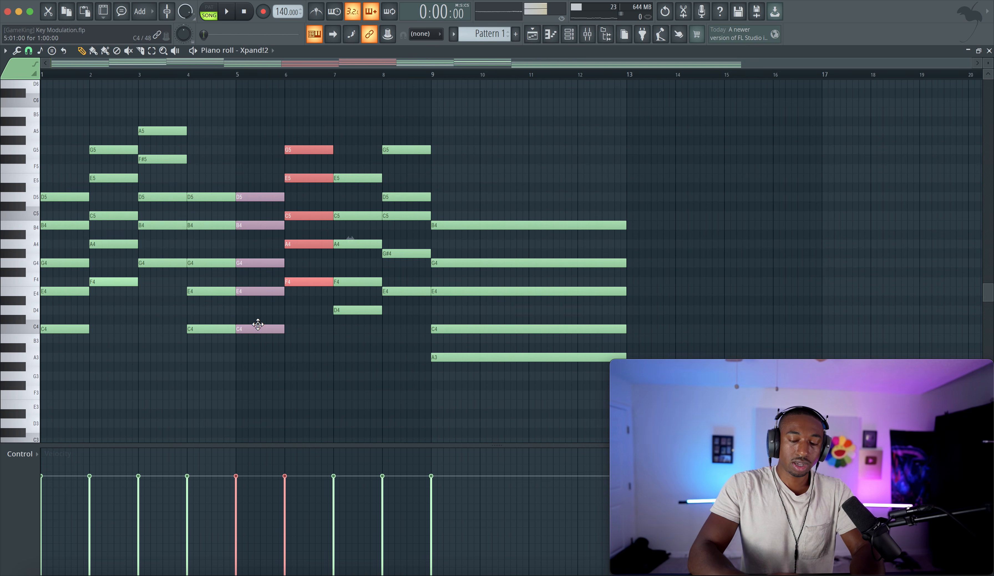
pyautogui.click(256, 367)
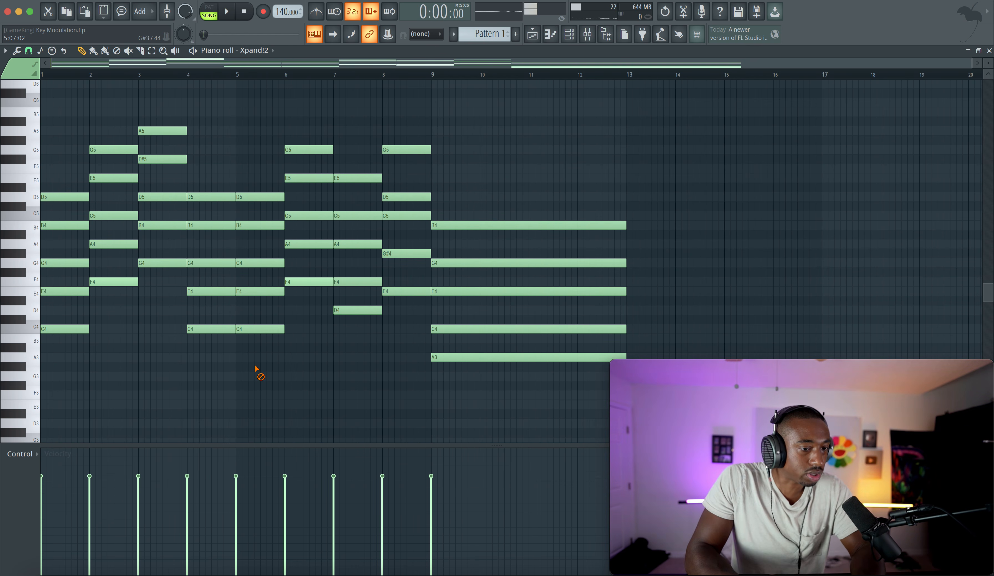
# Review the ninth chords in bars 1 to 6 one after another
pyautogui.moveTo(61, 194); pyautogui.dragTo(59, 257)
pyautogui.keyDown('super'); pyautogui.click(118, 273); pyautogui.keyUp('super')
pyautogui.moveTo(521, 378); pyautogui.dragTo(12, 91)
pyautogui.click(50, 175)
pyautogui.moveTo(79, 346); pyautogui.dragTo(67, 196)
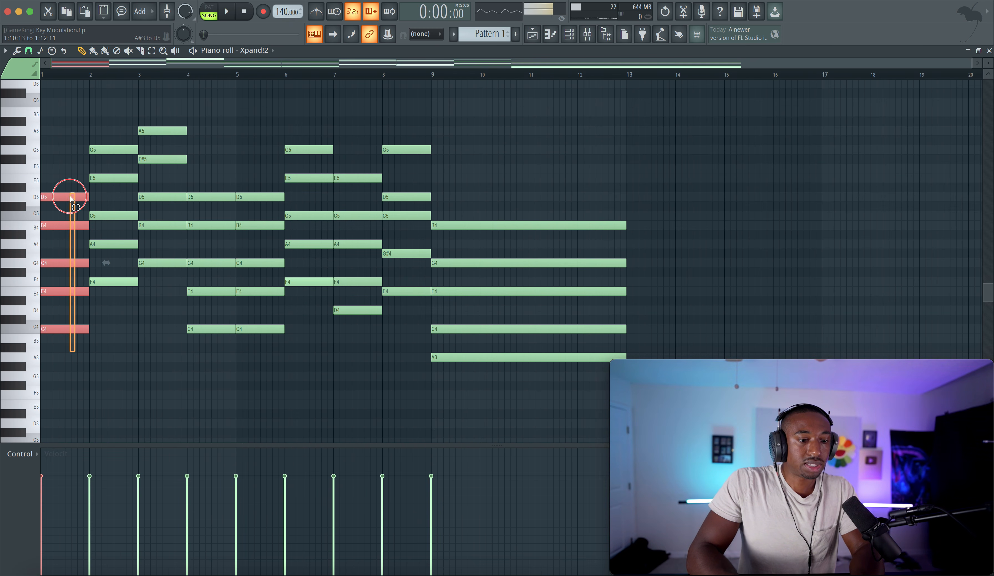
pyautogui.moveTo(128, 295); pyautogui.dragTo(111, 111)
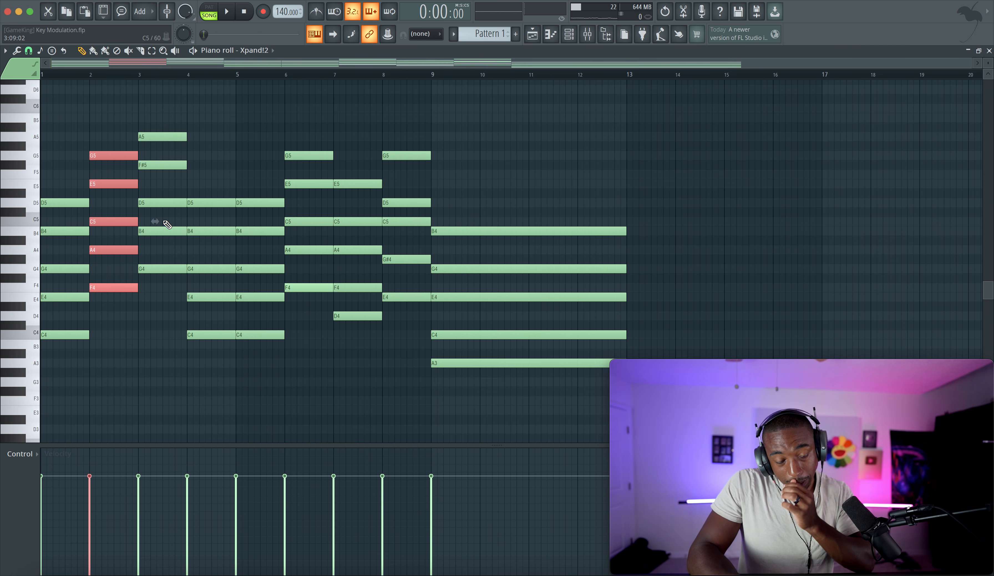
pyautogui.moveTo(162, 281); pyautogui.dragTo(156, 98)
pyautogui.moveTo(206, 199); pyautogui.dragTo(255, 169)
pyautogui.moveTo(311, 289); pyautogui.dragTo(309, 106)
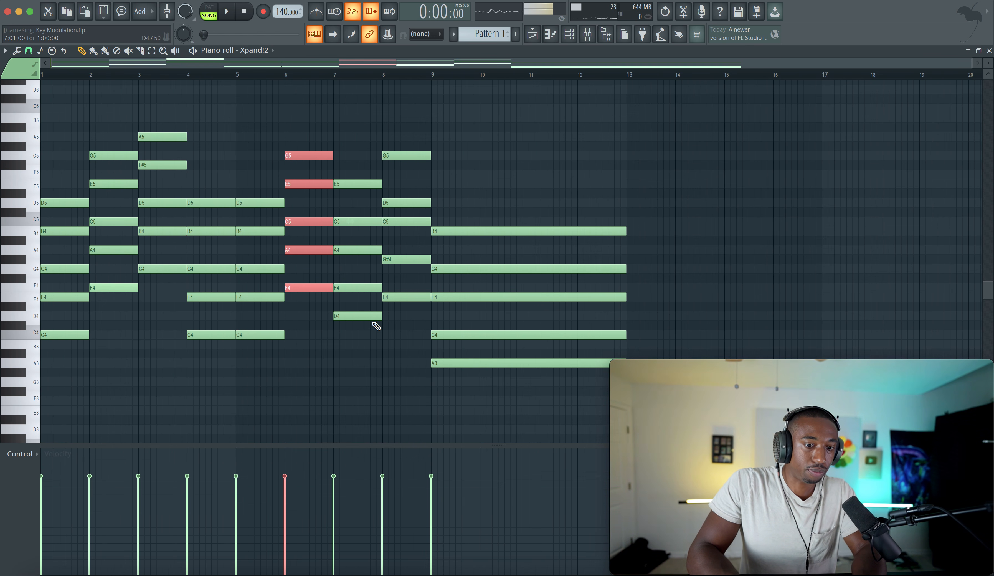
# Examine how the passing chords in bars 7 and 8 lead to the A3 root of the bar 9 chord
pyautogui.moveTo(363, 348); pyautogui.dragTo(349, 322)
pyautogui.click(409, 306)
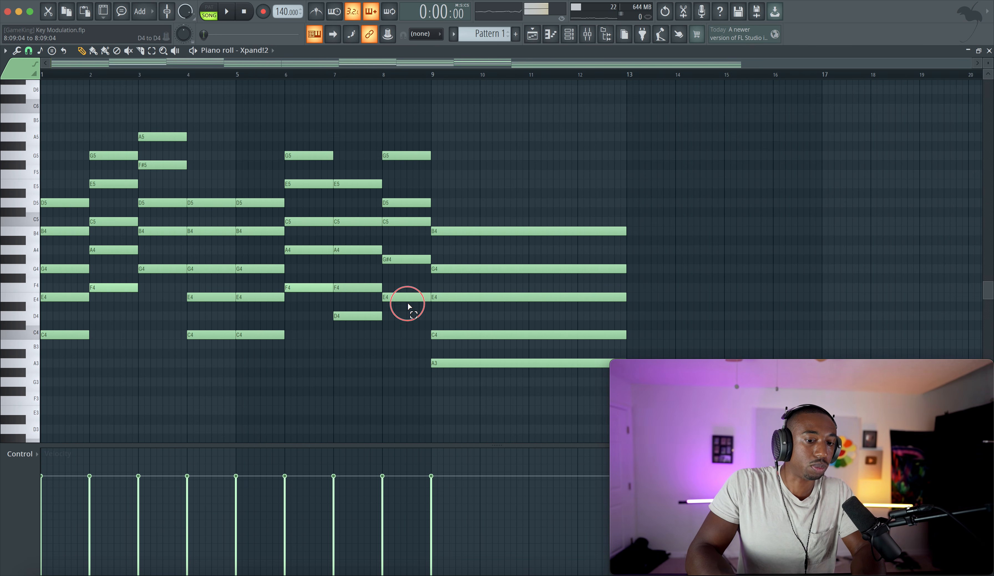
pyautogui.moveTo(410, 319); pyautogui.dragTo(412, 146)
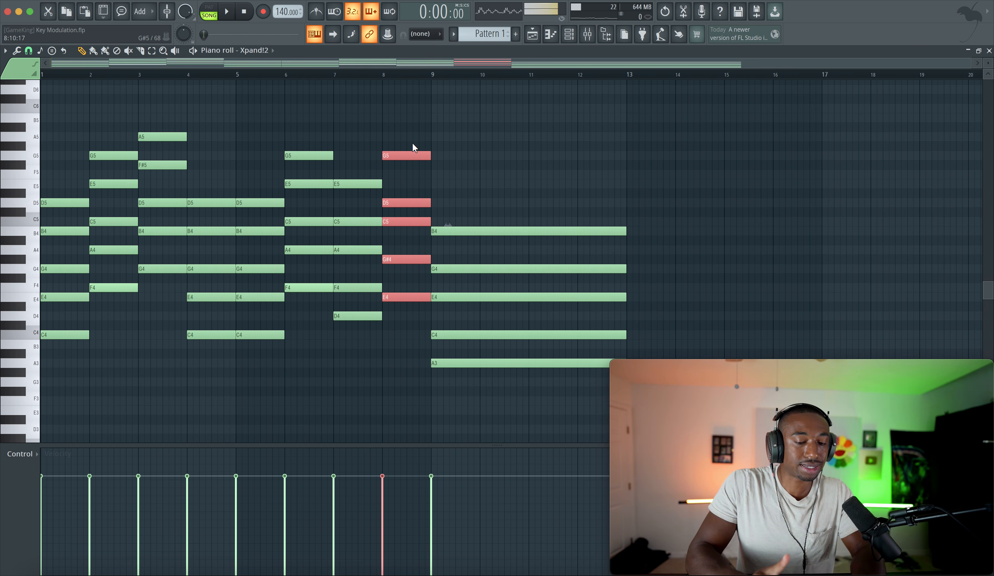
pyautogui.moveTo(512, 182); pyautogui.dragTo(437, 382)
pyautogui.click(430, 362)
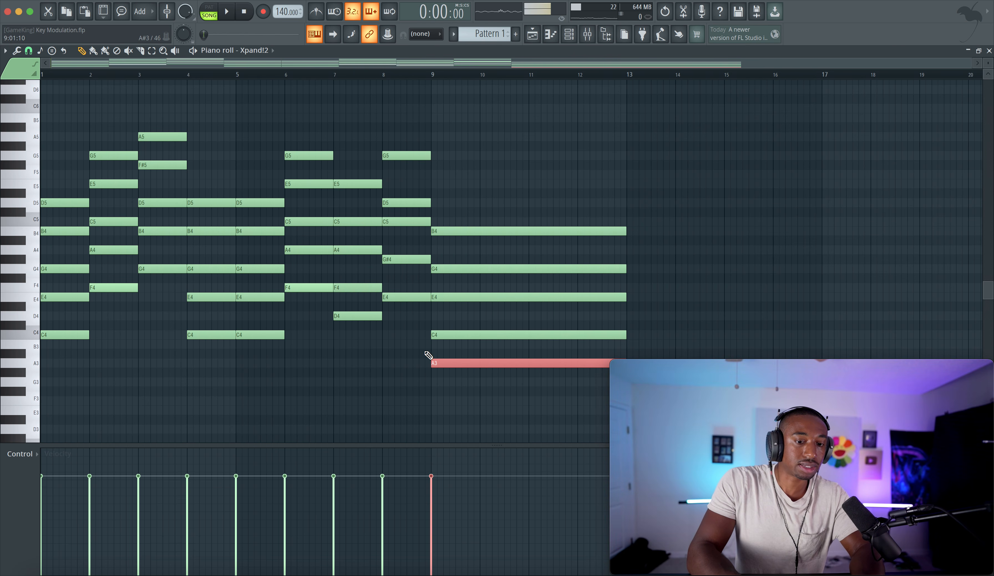
# Try the bar 7 passing chord two semitones lower with a C4 root, audition it, and restore its D4 root
pyautogui.moveTo(377, 329); pyautogui.dragTo(355, 138)
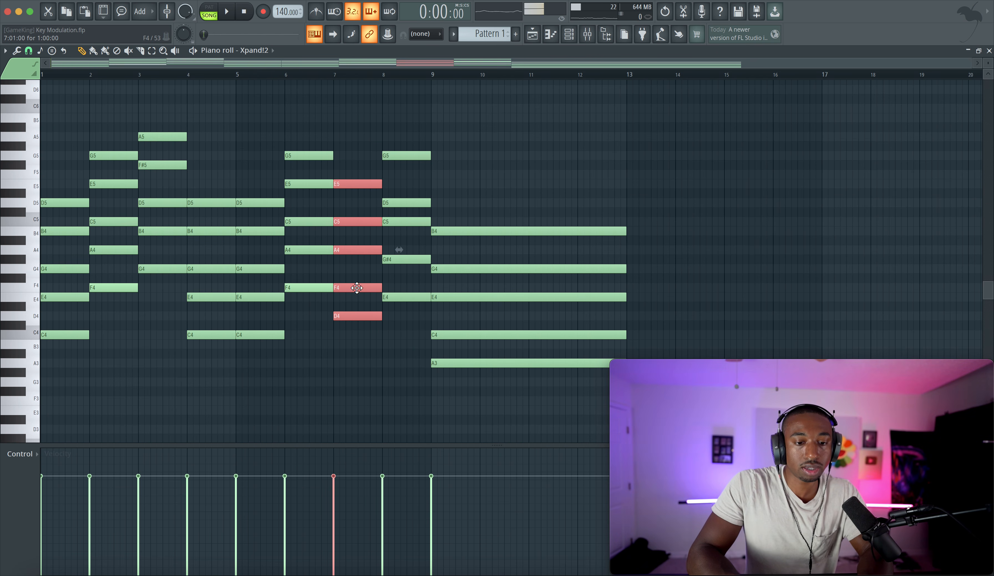
pyautogui.moveTo(355, 315); pyautogui.dragTo(351, 337)
pyautogui.press('space')
pyautogui.click(325, 75)
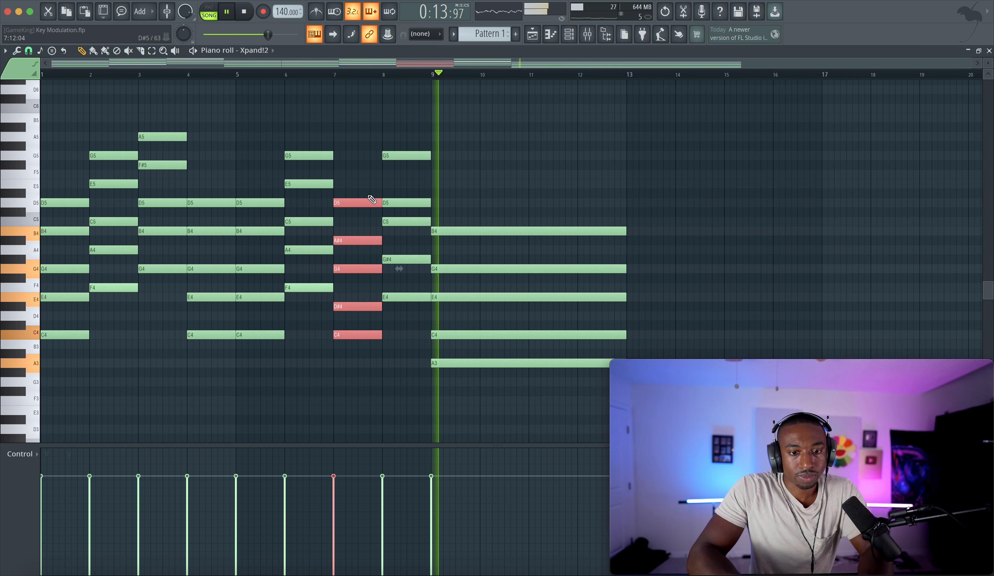
pyautogui.press('space')
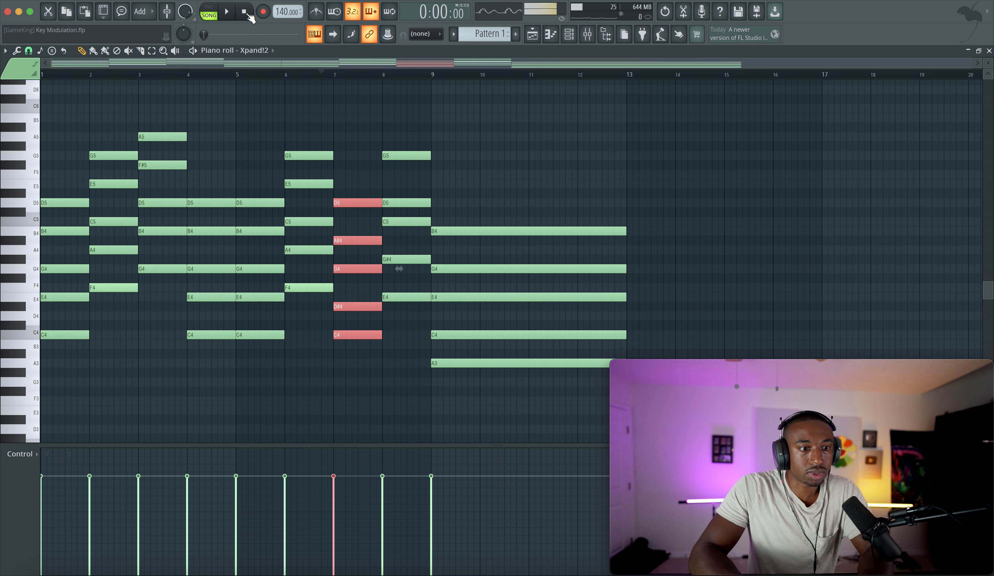
pyautogui.press('space')
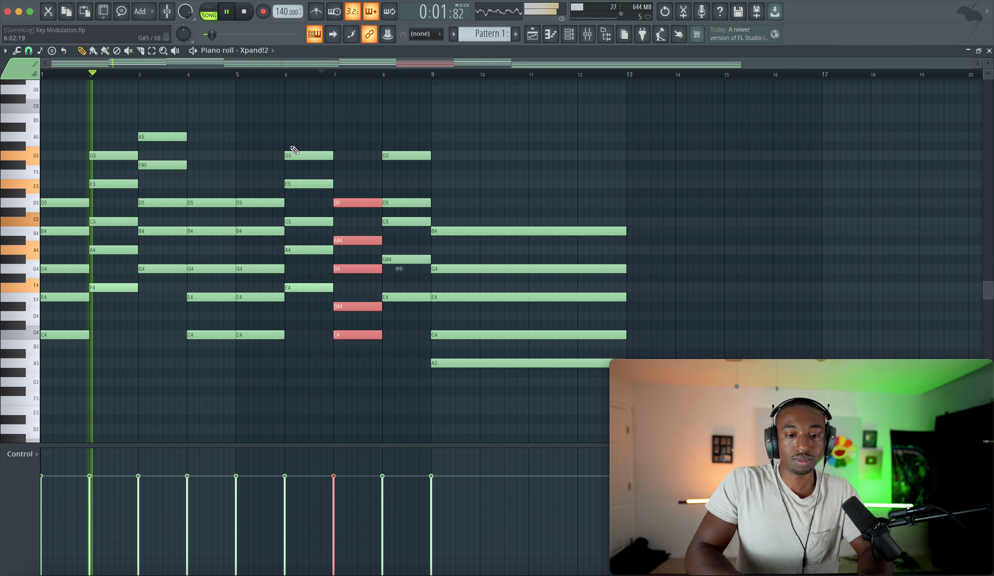
pyautogui.press('Up')
pyautogui.press('Up')
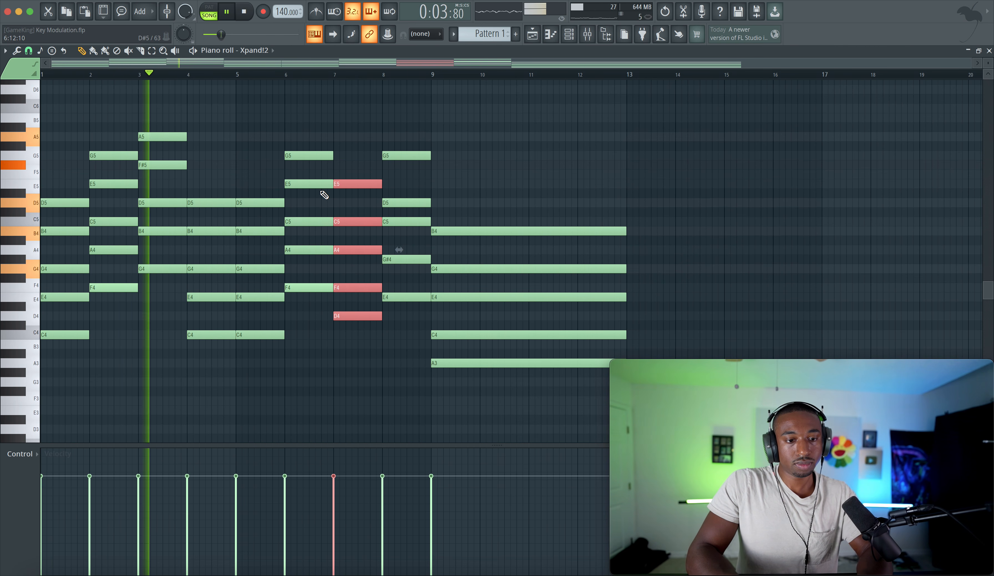
pyautogui.press('space')
# Lower the A5 and F#5 notes of the bar 3 chord by one octave and listen to the progression
pyautogui.moveTo(162, 115); pyautogui.dragTo(165, 185)
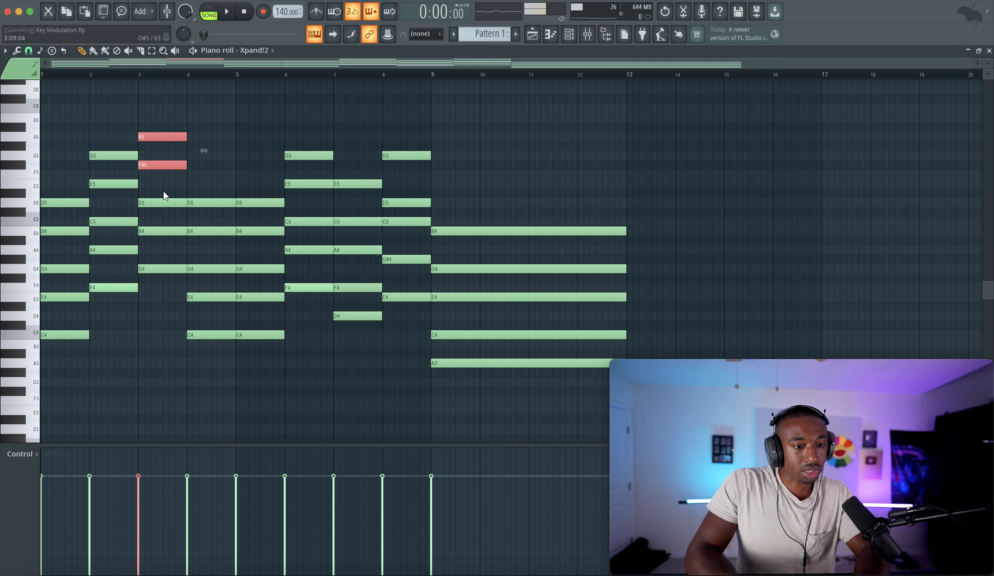
pyautogui.press('space')
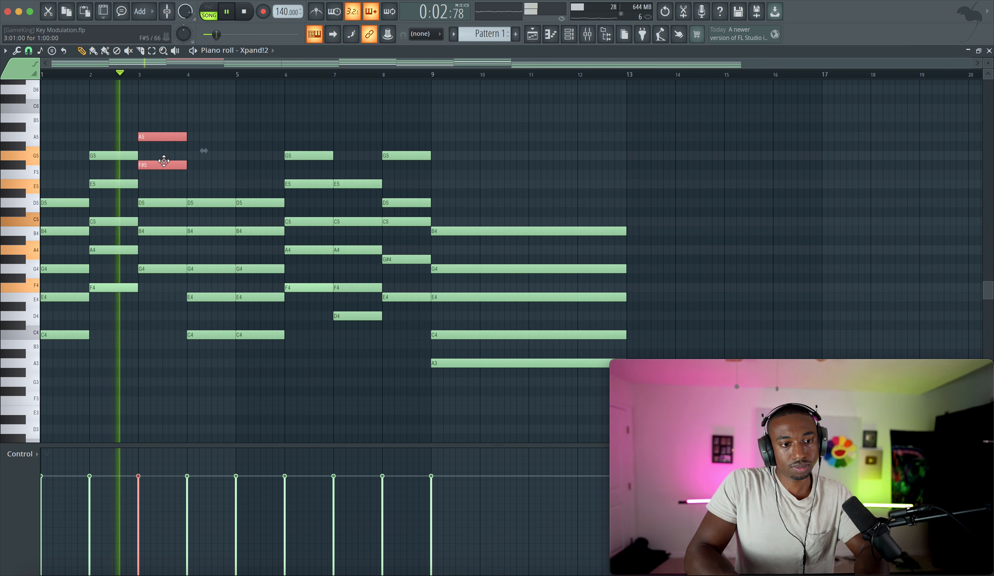
pyautogui.hotkey('ctrl', 'Down')
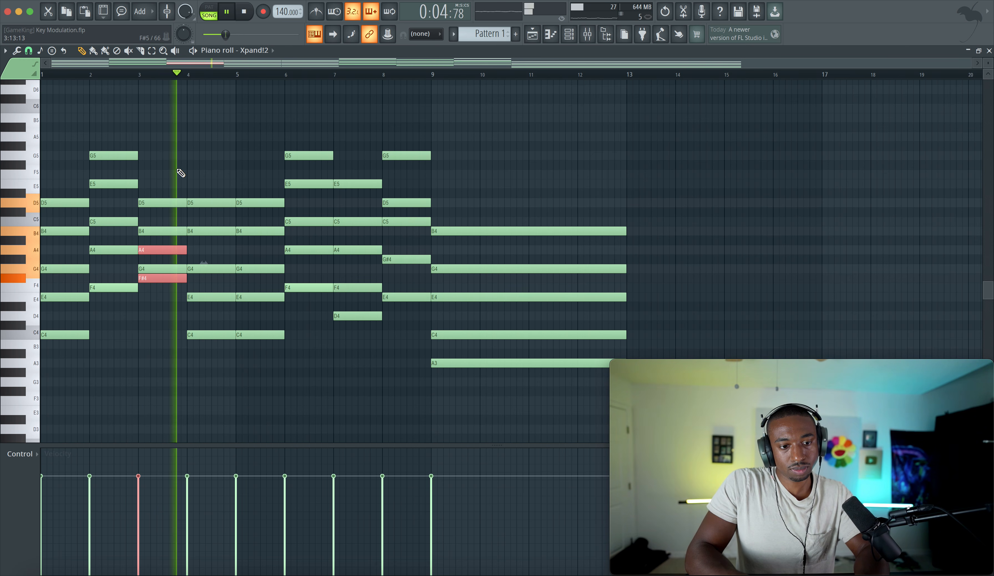
pyautogui.keyDown('ctrl'); pyautogui.click(220, 173); pyautogui.keyUp('ctrl')
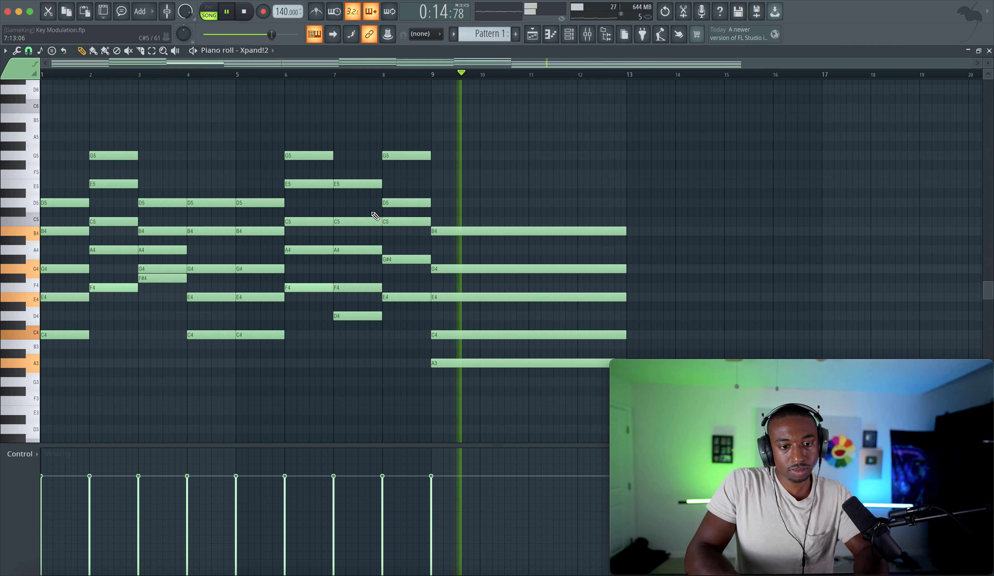
pyautogui.press('space')
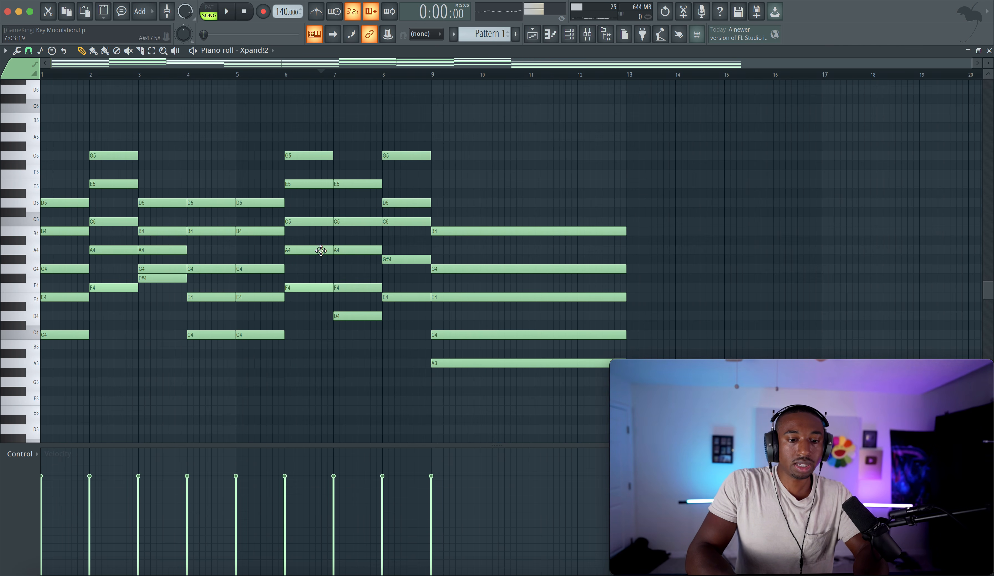
# Delete the chords in bars 1 to 6 and move the three remaining chords two bars earlier to start at bar 5
pyautogui.moveTo(316, 364); pyautogui.dragTo(80, 125)
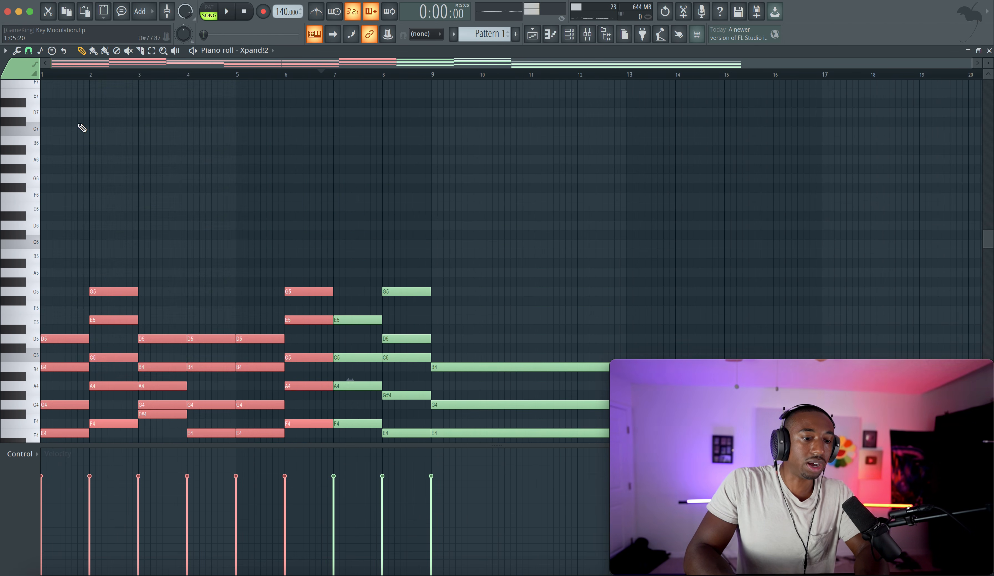
pyautogui.scroll(-4, 148, 186)
pyautogui.press('Delete')
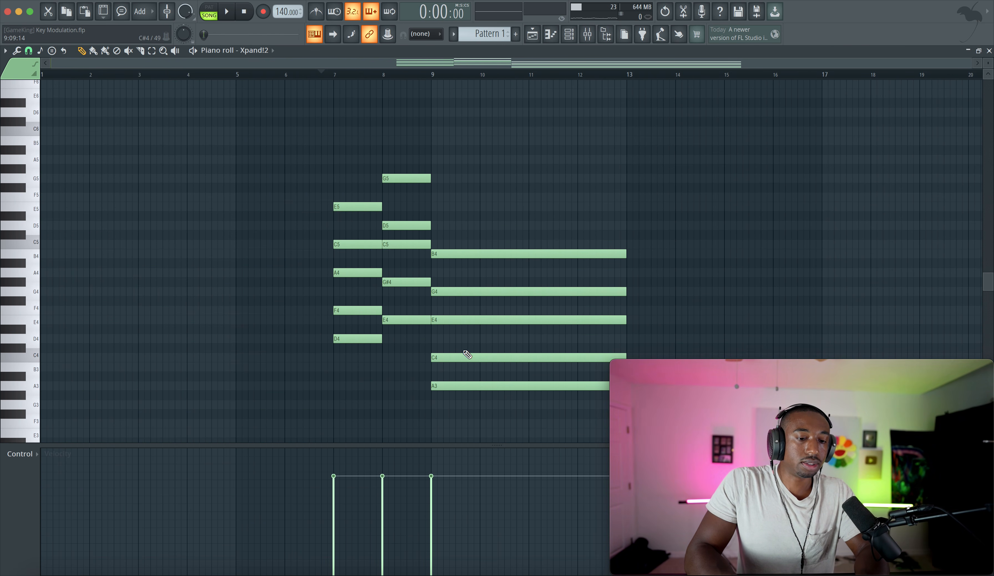
pyautogui.hotkey('ctrl', 'a')
pyautogui.scroll(1, 383, 308)
pyautogui.moveTo(358, 218); pyautogui.dragTo(254, 216)
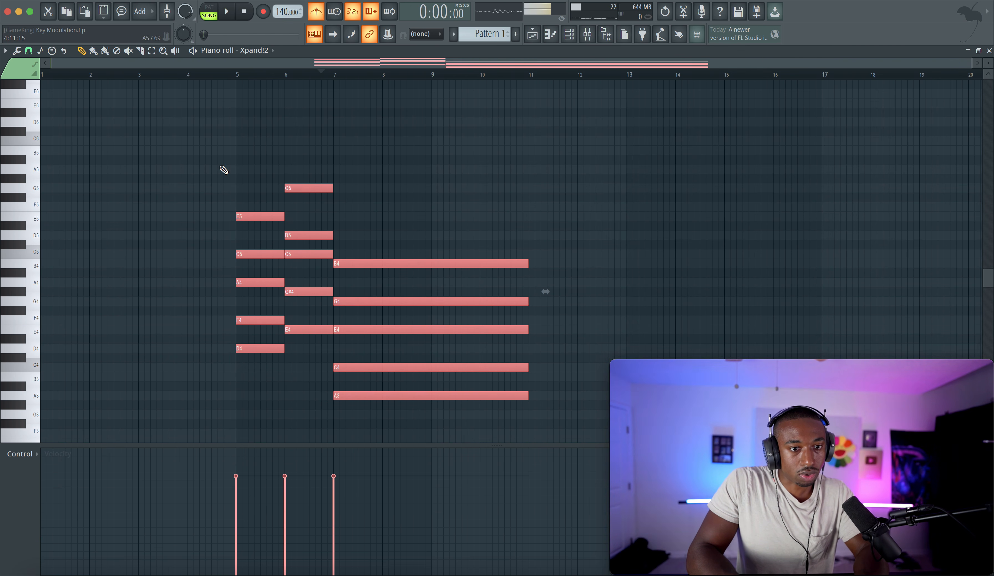
# Copy the D4-rooted ninth chord from bar 5 to bar 1
pyautogui.scroll(3, 220, 167)
pyautogui.hscroll(-4, 220, 167)
pyautogui.scroll(3, 220, 167)
pyautogui.scroll(-4, 228, 168)
pyautogui.scroll(-2, 195, 194)
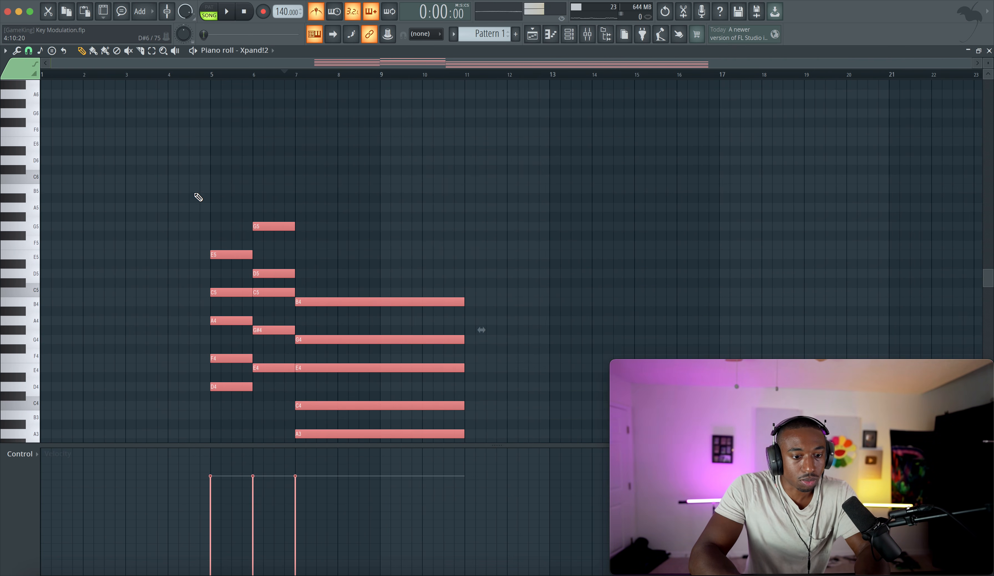
pyautogui.scroll(-3, 195, 194)
pyautogui.moveTo(254, 336); pyautogui.dragTo(229, 130)
pyautogui.moveTo(231, 317); pyautogui.dragTo(209, 147)
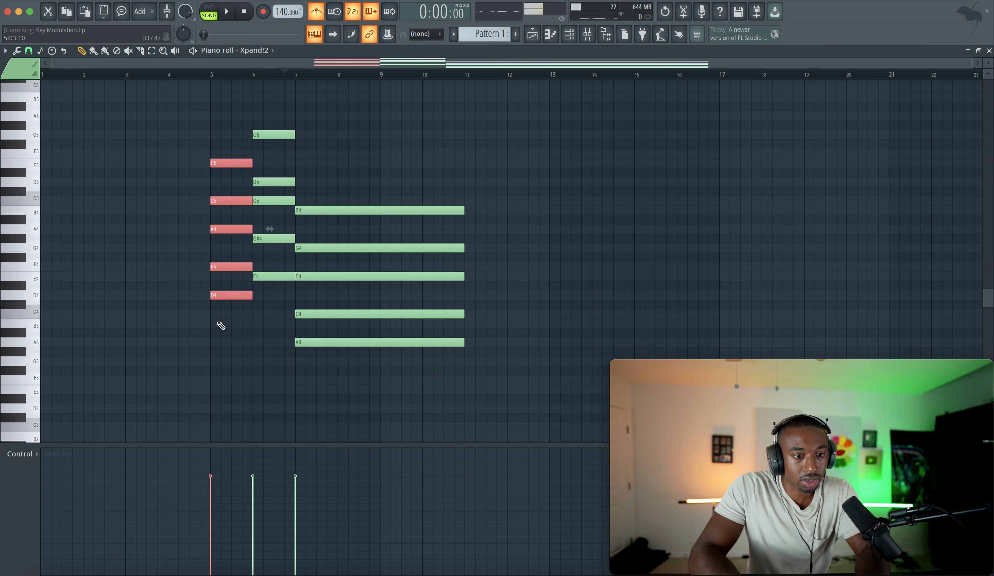
pyautogui.moveTo(228, 298); pyautogui.dragTo(2, 299)
pyautogui.click(73, 312)
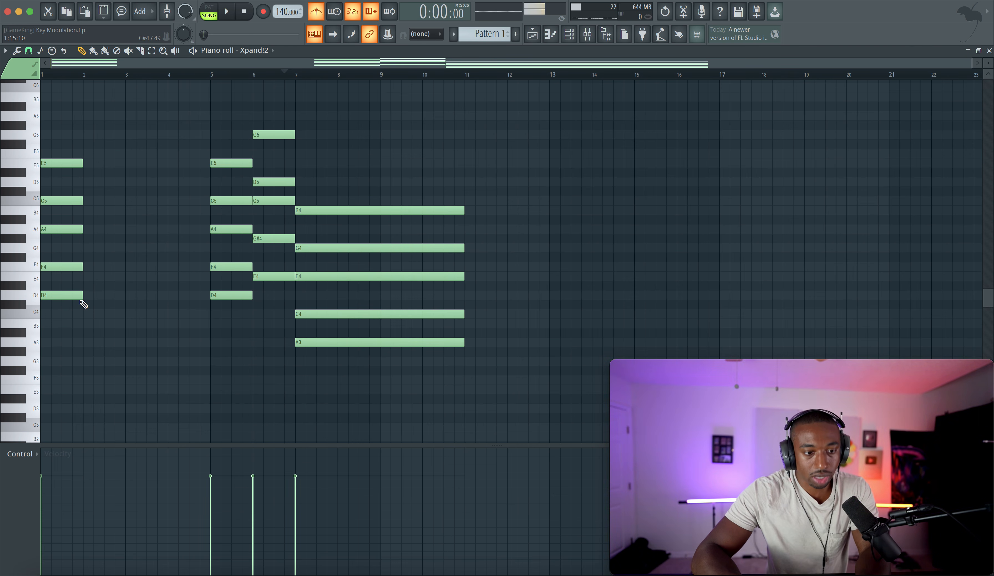
# Stamp a one-bar dominant ninth chord rooted on G4 in bar 2
pyautogui.click(51, 50)
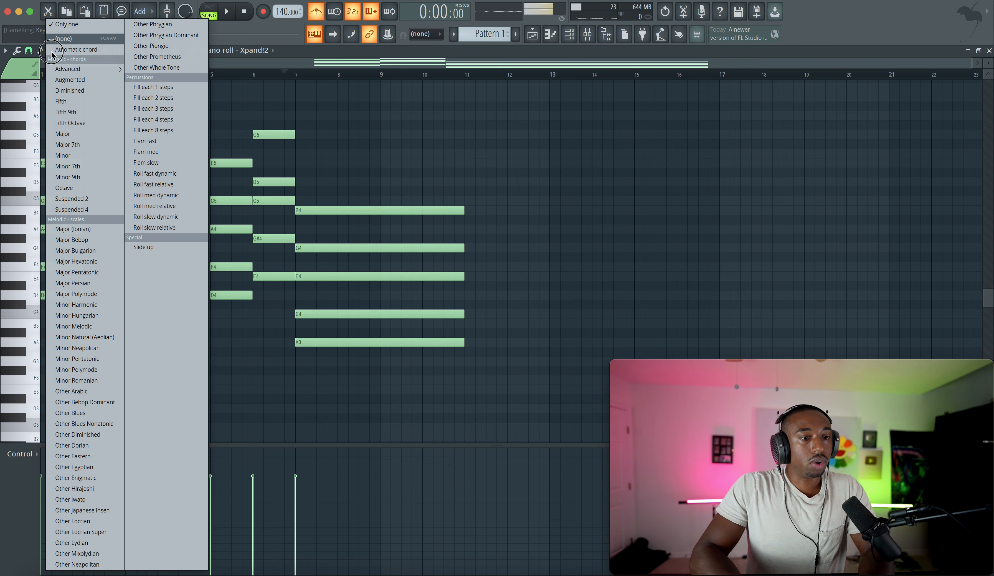
pyautogui.moveTo(69, 69)
pyautogui.click(139, 186)
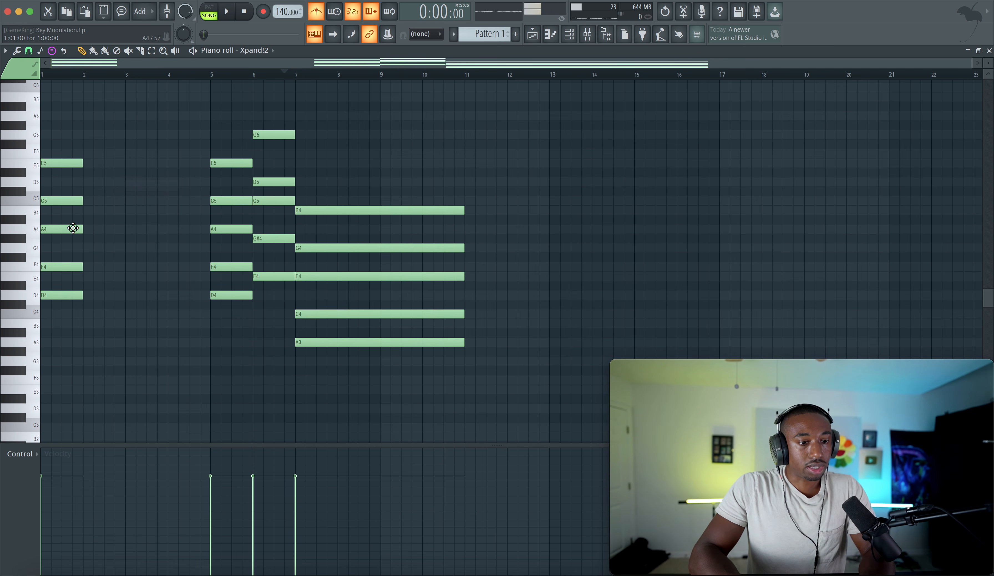
pyautogui.moveTo(87, 254); pyautogui.dragTo(83, 238)
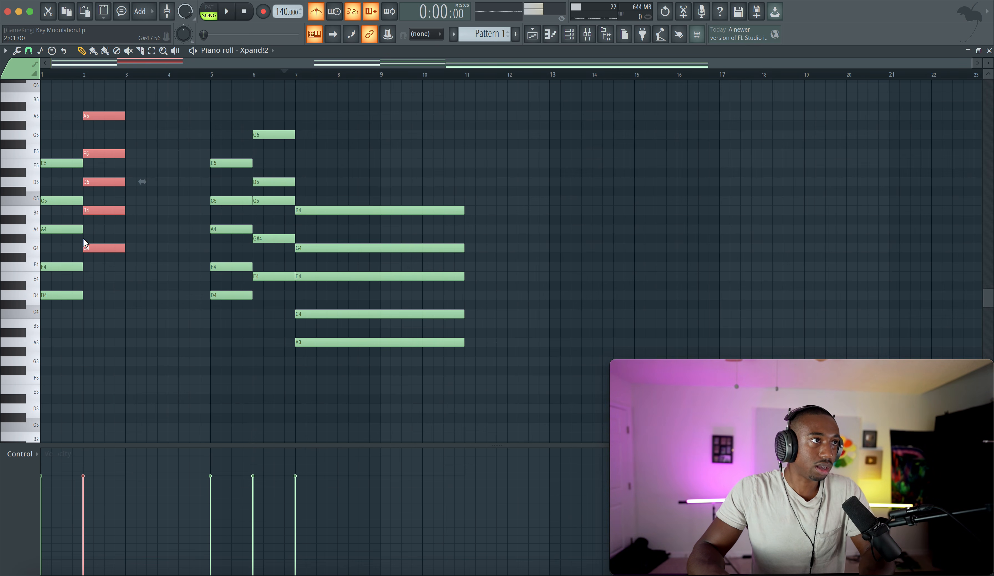
# Transpose the bar 2 chord down six semitones to a C#4 root and raise its G#4 and D#5 notes one semitone
pyautogui.hotkey('shift', 'Down')
pyautogui.hotkey('shift', 'Down')
pyautogui.hotkey('shift', 'Down')
pyautogui.hotkey('shift', 'Down')
pyautogui.hotkey('shift', 'Down')
pyautogui.hotkey('shift', 'Down')
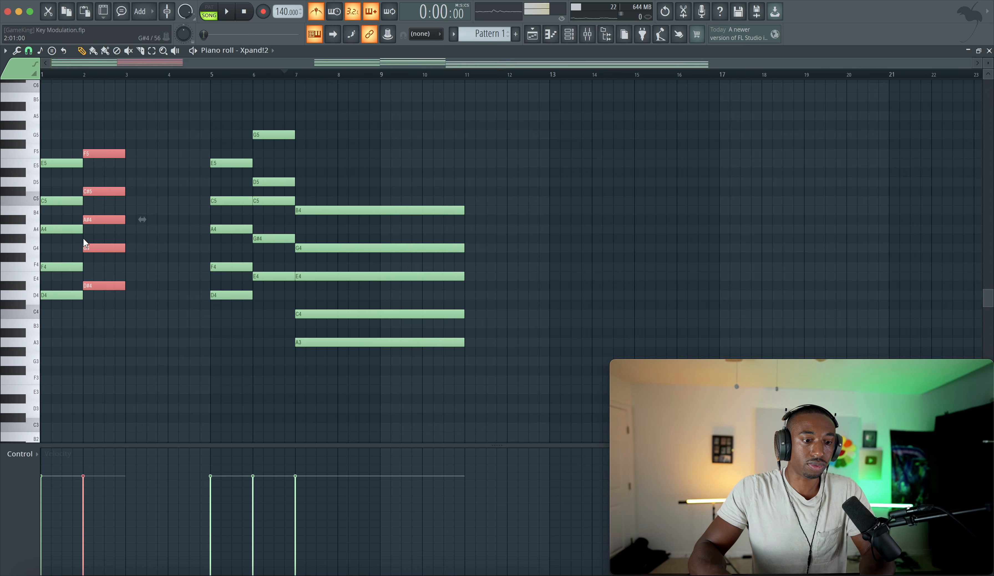
pyautogui.click(96, 238)
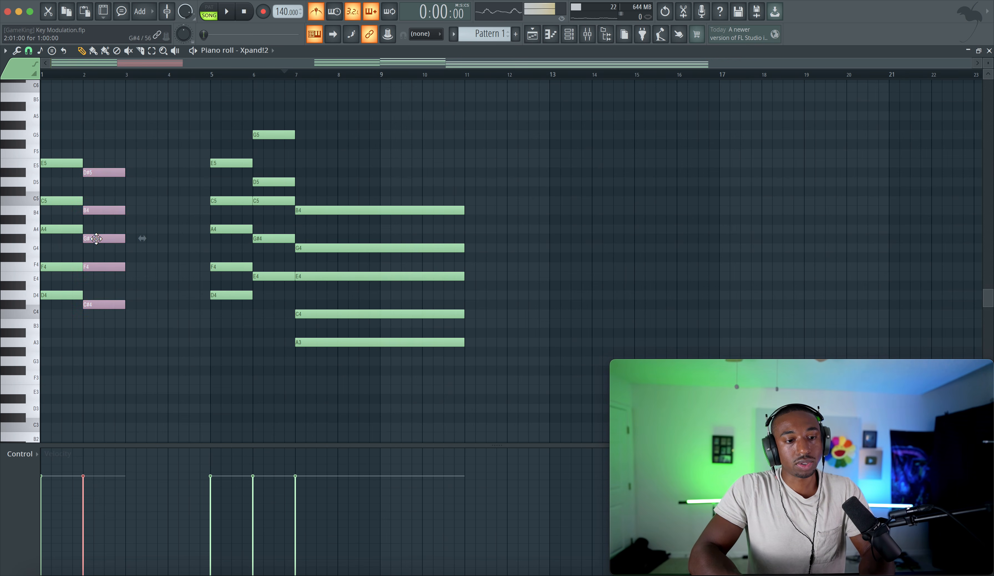
pyautogui.press('super+d')
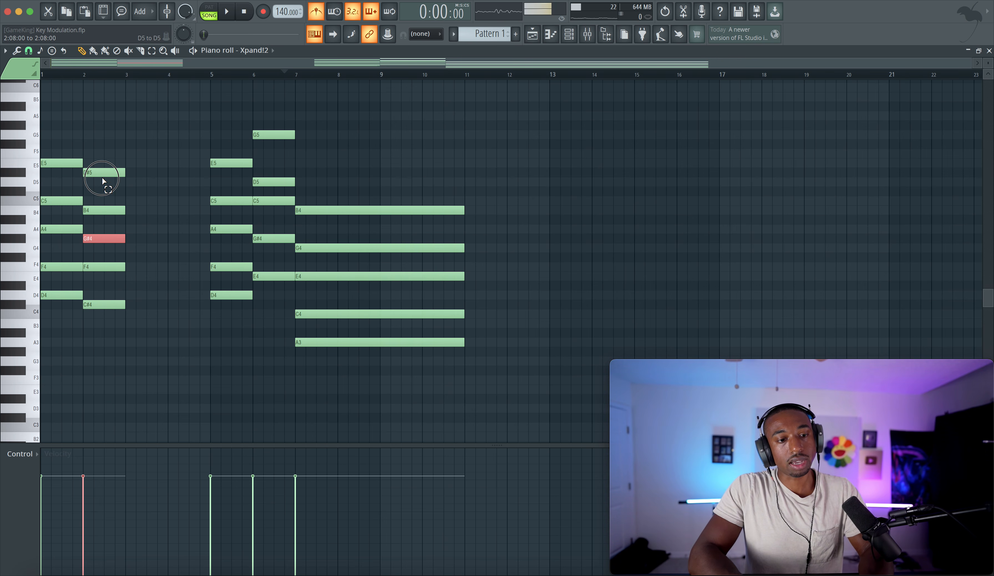
pyautogui.hotkey('shift', 'Up')
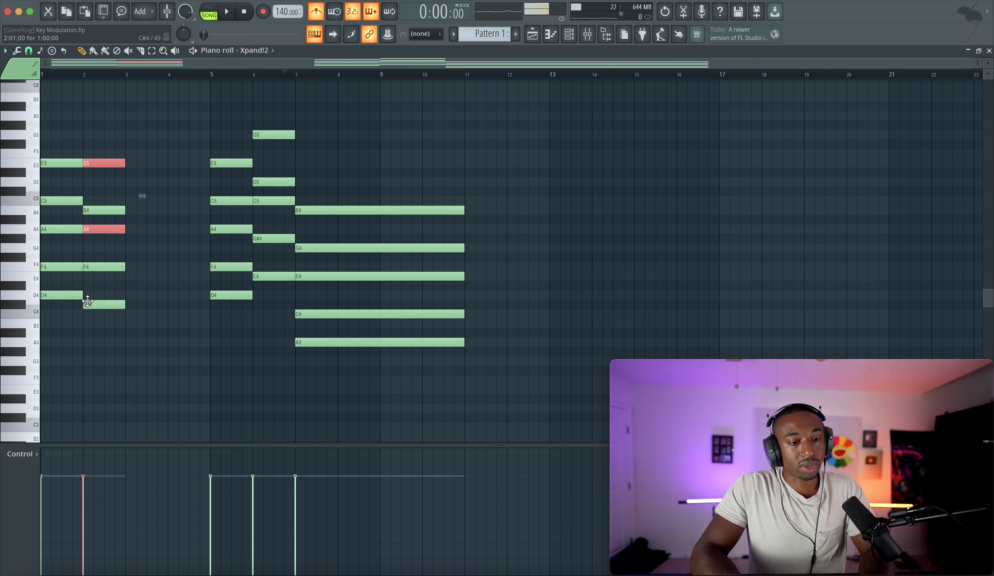
# Add a two-bar major ninth chord rooted on C4 at bar 3 and save the project
pyautogui.click(52, 51)
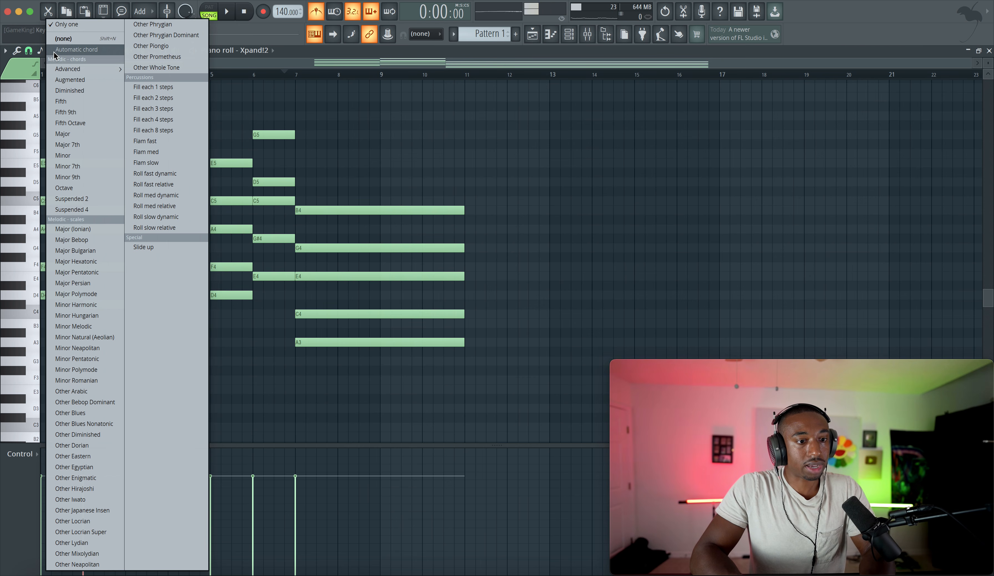
pyautogui.moveTo(70, 69)
pyautogui.click(207, 56)
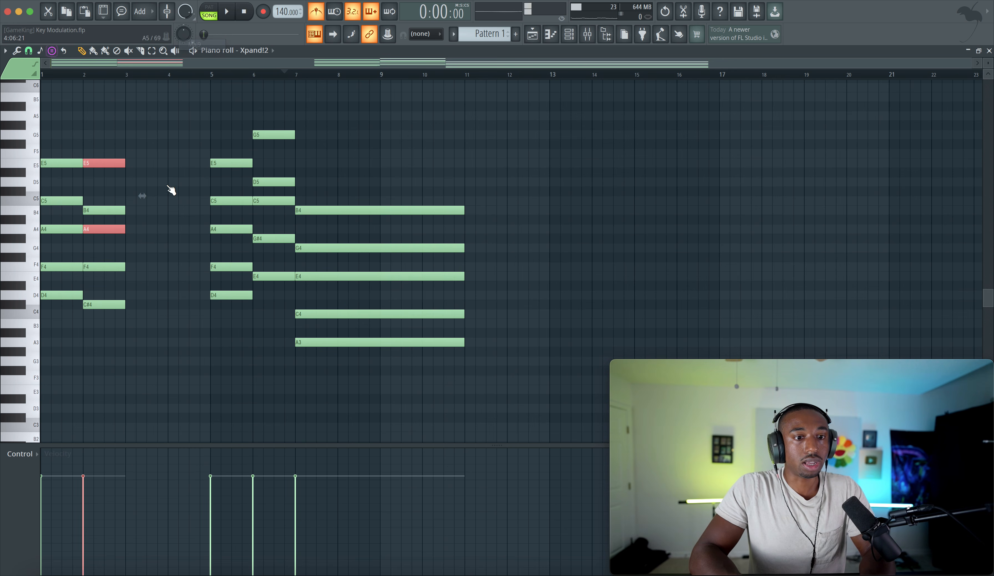
pyautogui.moveTo(139, 322); pyautogui.dragTo(202, 314)
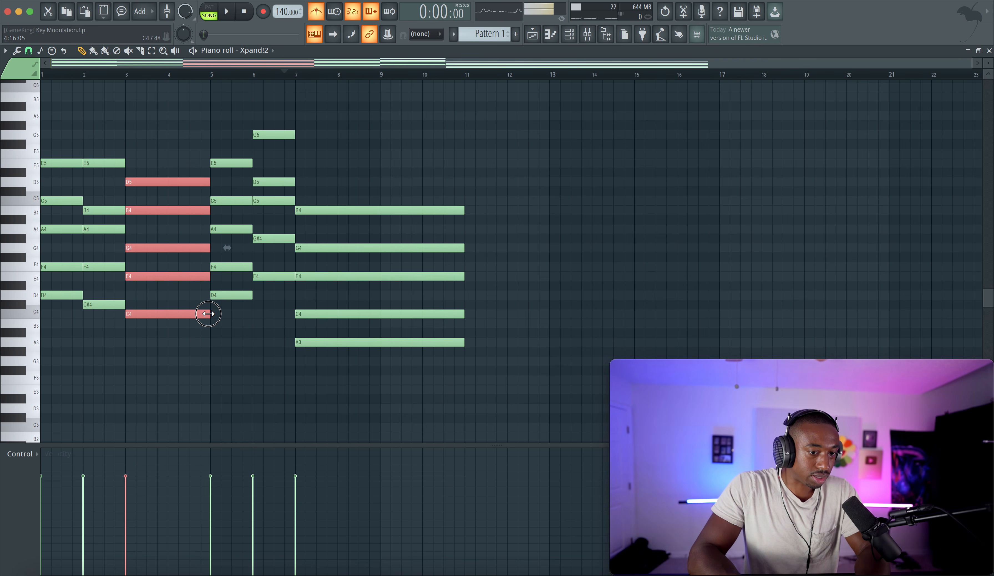
pyautogui.click(206, 354)
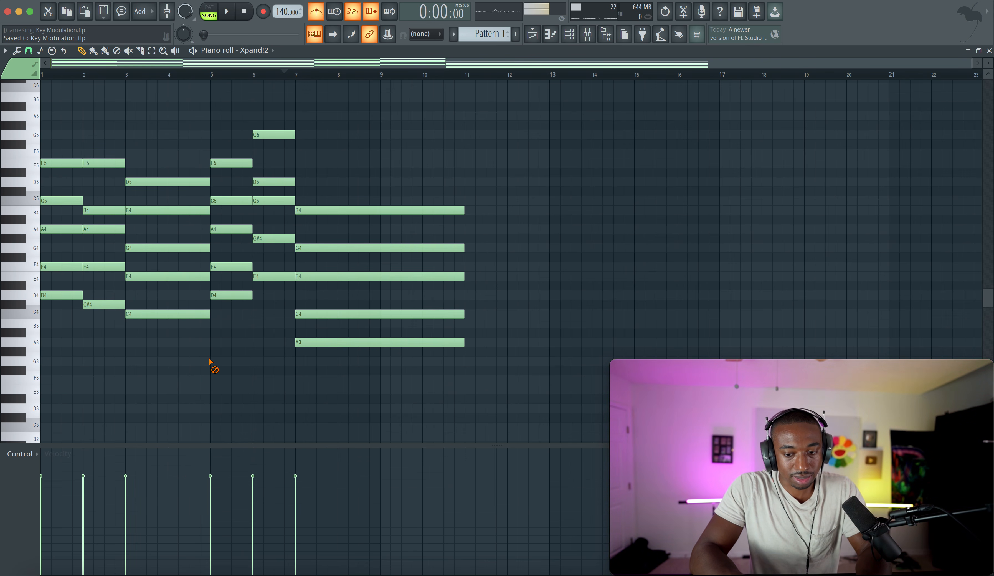
# Review each chord from bar 1 to the A3-rooted chord at bar 7 and play the start of the progression
pyautogui.moveTo(77, 328); pyautogui.dragTo(66, 138)
pyautogui.moveTo(102, 119); pyautogui.dragTo(104, 332)
pyautogui.moveTo(139, 164); pyautogui.dragTo(160, 368)
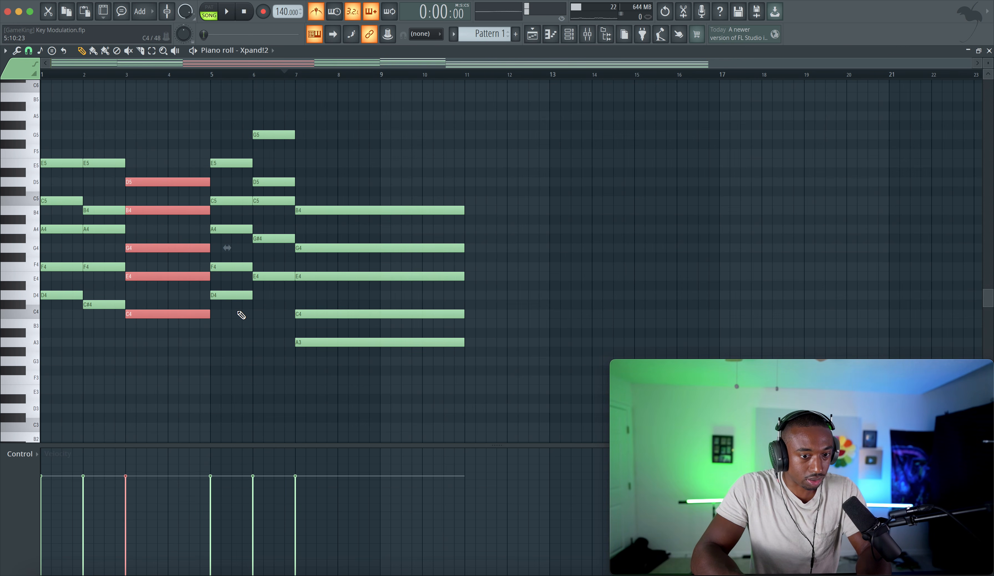
pyautogui.moveTo(236, 316); pyautogui.dragTo(232, 138)
pyautogui.moveTo(277, 105); pyautogui.dragTo(276, 326)
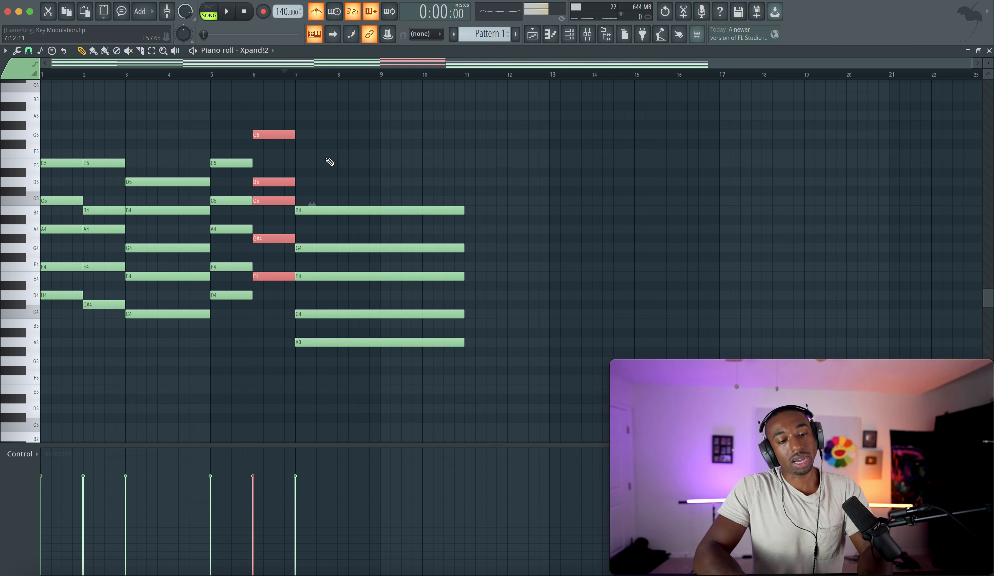
pyautogui.moveTo(324, 149); pyautogui.dragTo(322, 352)
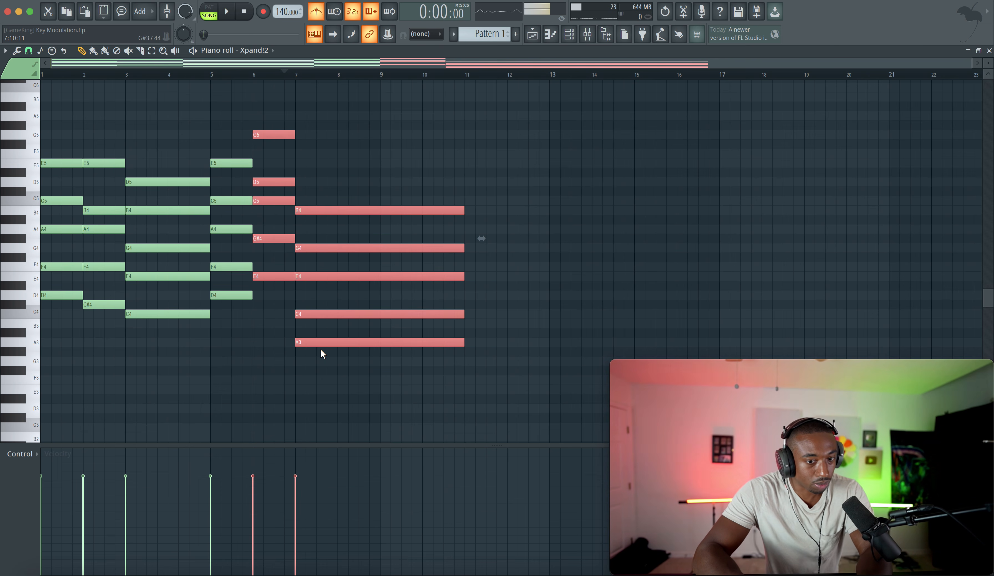
pyautogui.press('space')
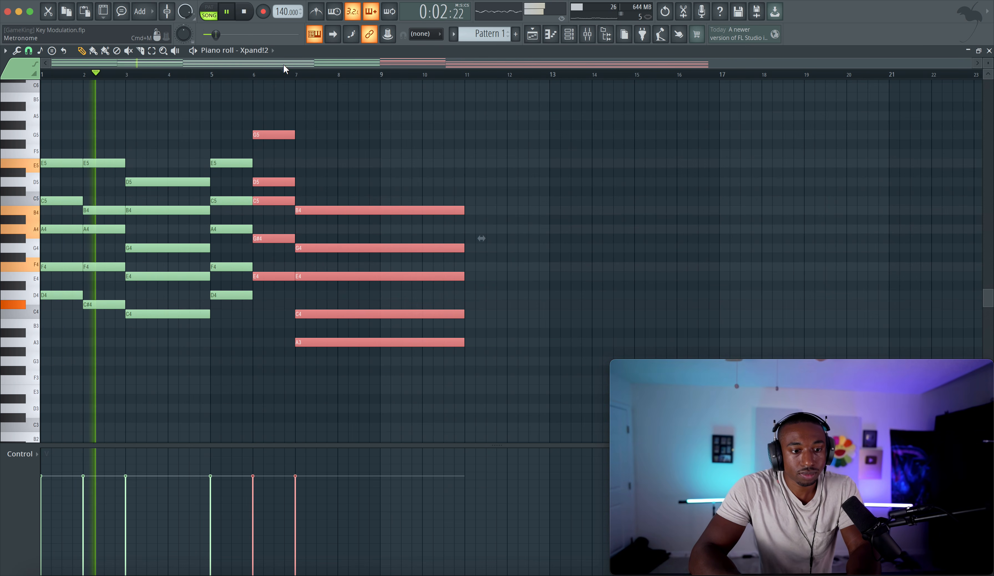
pyautogui.press('space')
# Shorten the bar 1 chord to about six steps while auditioning its timing
pyautogui.scroll(1, 117, 318)
pyautogui.moveTo(82, 315); pyautogui.dragTo(72, 164)
pyautogui.scroll(2, 82, 165)
pyautogui.scroll(3, 189, 104)
pyautogui.hscroll(-2, 189, 104)
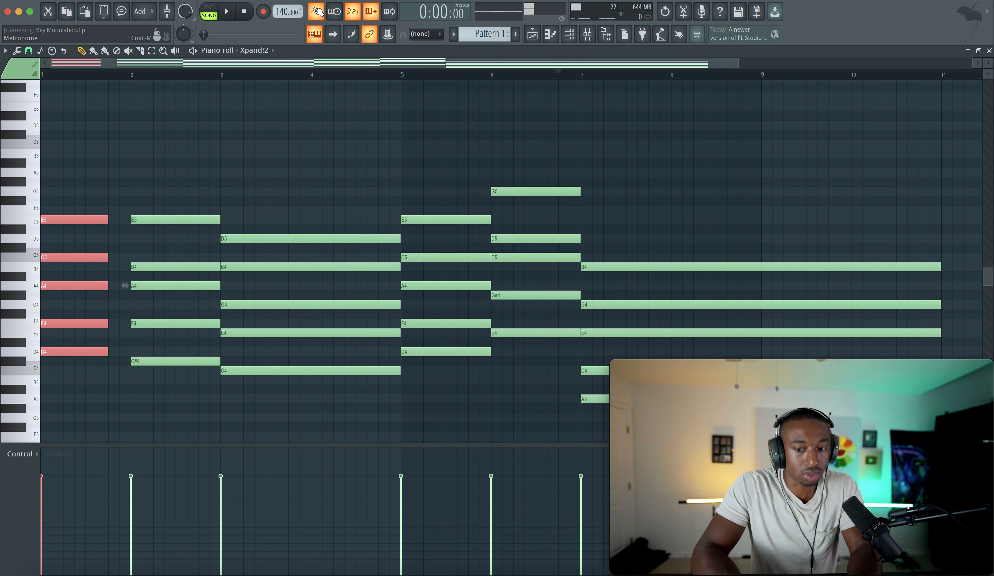
pyautogui.press('space')
pyautogui.press('space')
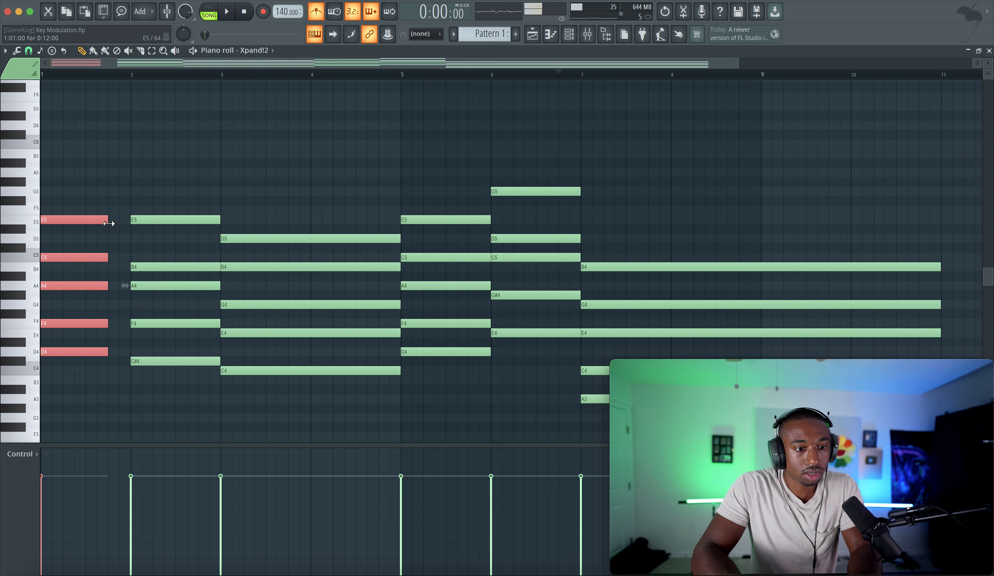
pyautogui.press('space')
pyautogui.moveTo(110, 223); pyautogui.dragTo(79, 224)
# Move the C#4-rooted chord from bar 2 directly after the first chord and shorten it to about half a bar
pyautogui.moveTo(149, 210); pyautogui.dragTo(98, 360)
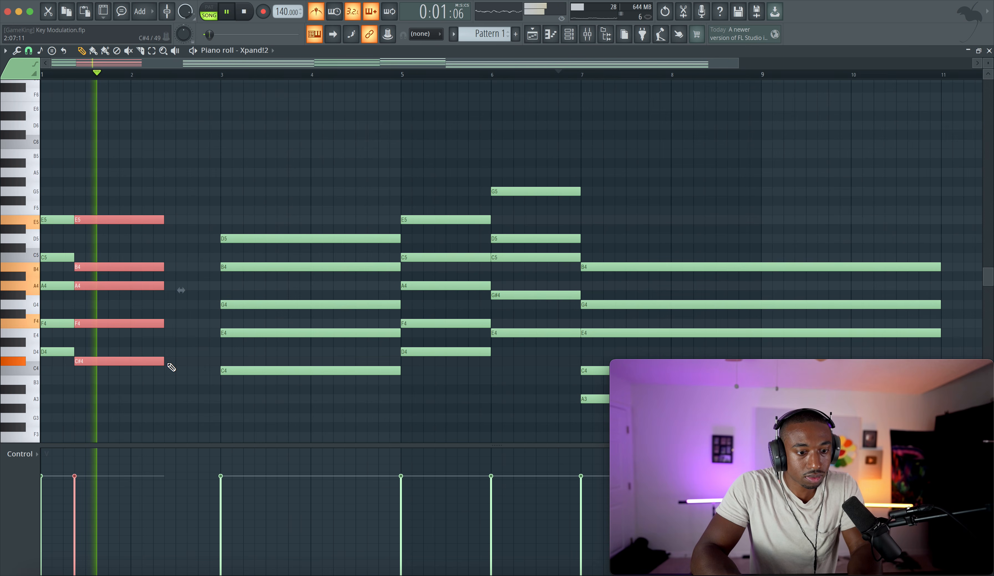
pyautogui.moveTo(164, 360); pyautogui.dragTo(117, 363)
pyautogui.press('space')
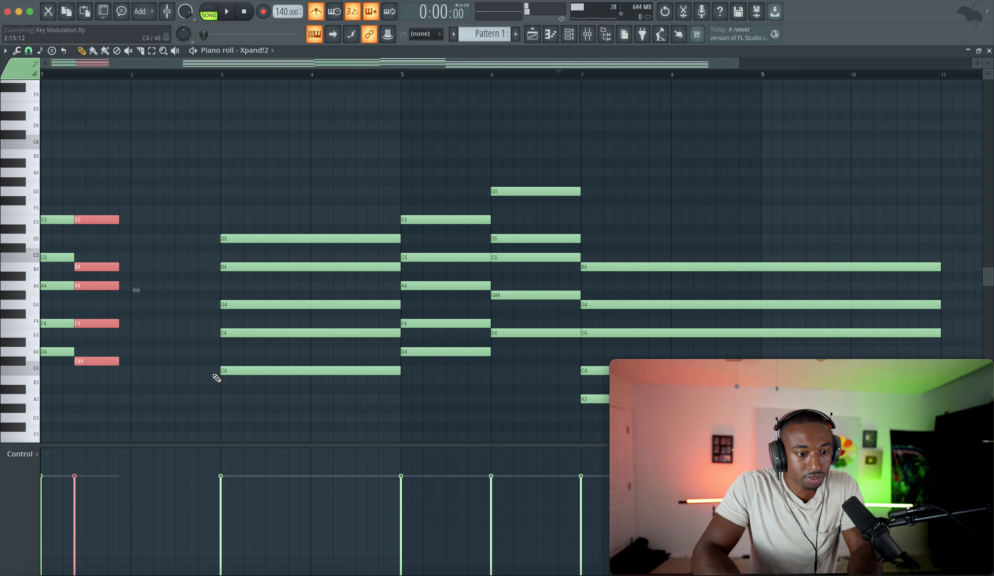
# Move the C4-rooted chord directly after the C#4-rooted chord and shorten it to end at bar 3
pyautogui.moveTo(219, 395); pyautogui.dragTo(141, 238)
pyautogui.press('space')
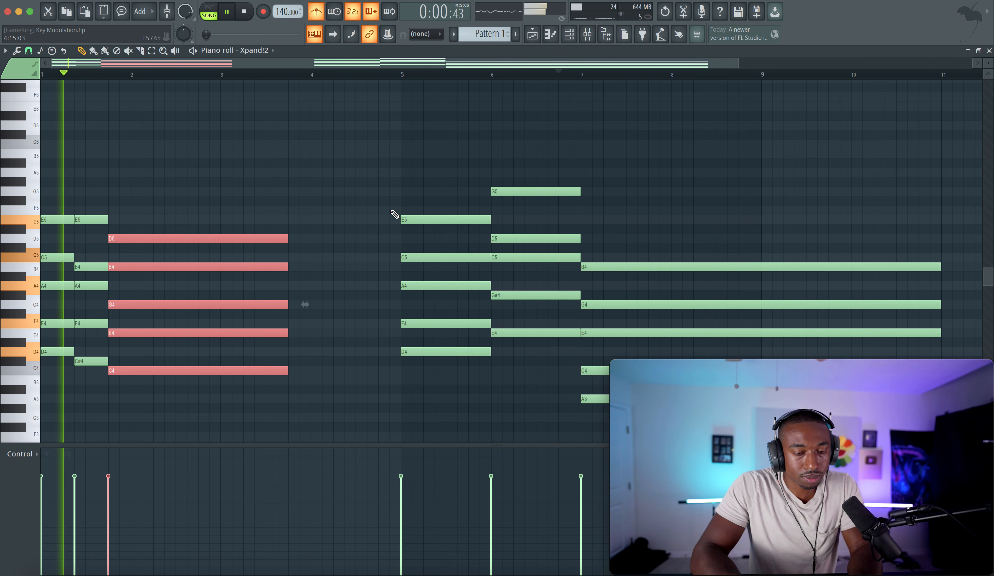
pyautogui.moveTo(287, 237); pyautogui.dragTo(222, 237)
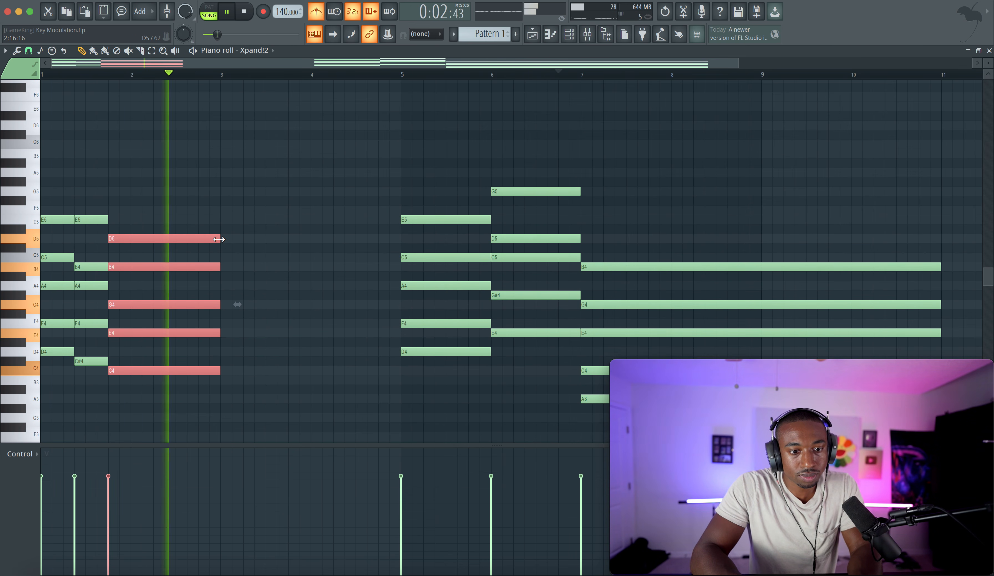
pyautogui.press('space')
# Move the last three chords together to start at bar 3 and shorten the D4-rooted one there to about ten steps
pyautogui.scroll(-2, 396, 356)
pyautogui.moveTo(426, 407); pyautogui.dragTo(307, 177)
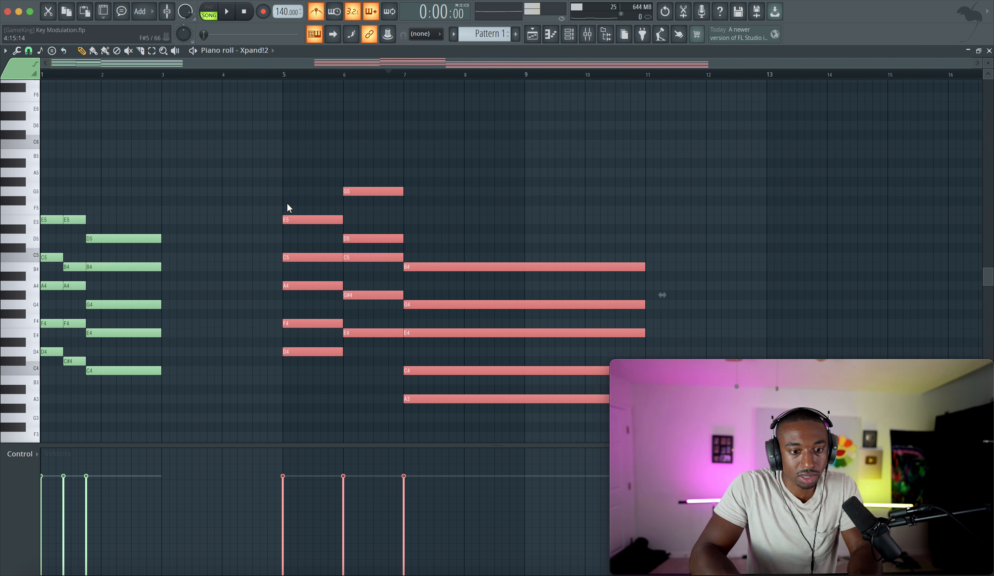
pyautogui.moveTo(283, 218); pyautogui.dragTo(214, 419)
pyautogui.scroll(3, 181, 219)
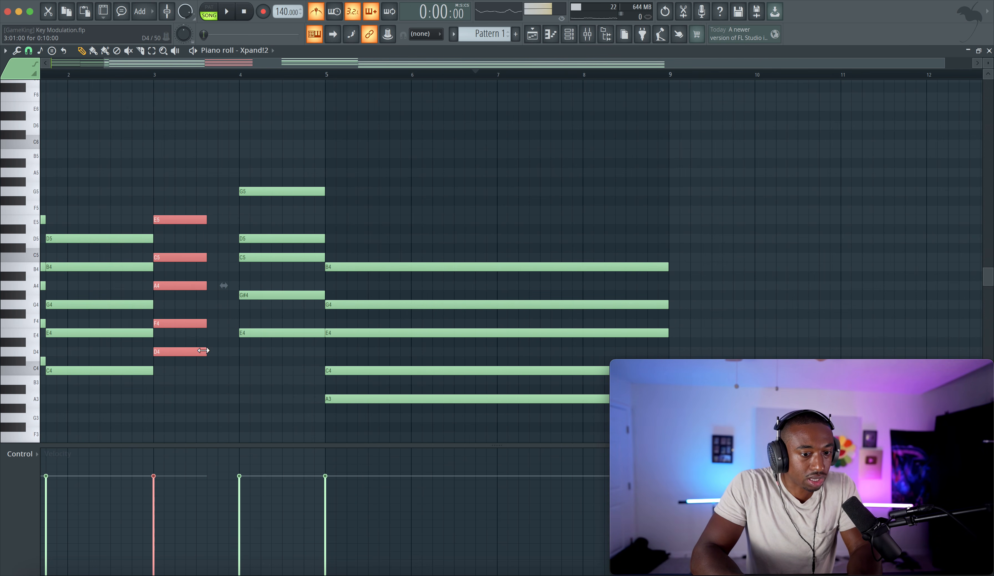
# Move the E4-rooted chord from bar 4 directly after the bar 3 chord and play the progression
pyautogui.moveTo(262, 346); pyautogui.dragTo(264, 142)
pyautogui.moveTo(264, 190); pyautogui.dragTo(225, 190)
pyautogui.press('space')
pyautogui.hscroll(-3, 225, 189)
pyautogui.scroll(3, 226, 190)
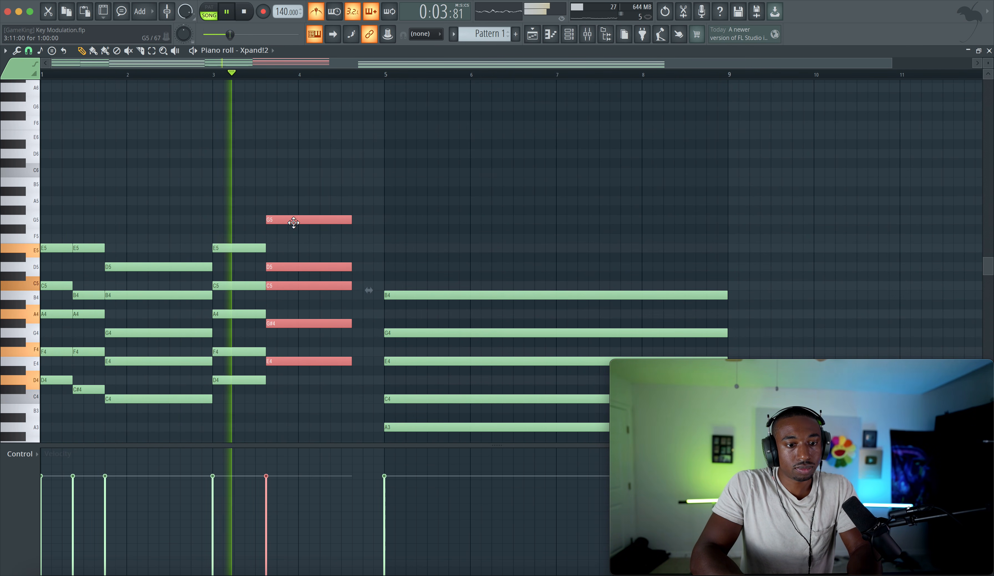
# Shorten the D4-rooted chord at bar 3 to about six steps and play the progression from the start
pyautogui.press('space')
pyautogui.keyDown('ctrl'); pyautogui.click(257, 247); pyautogui.keyUp('ctrl')
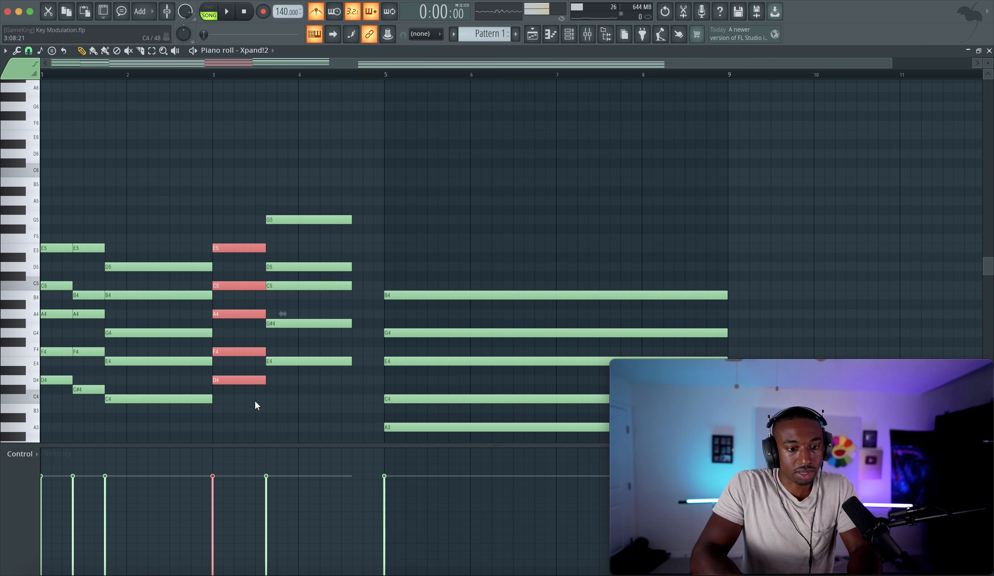
pyautogui.press('space')
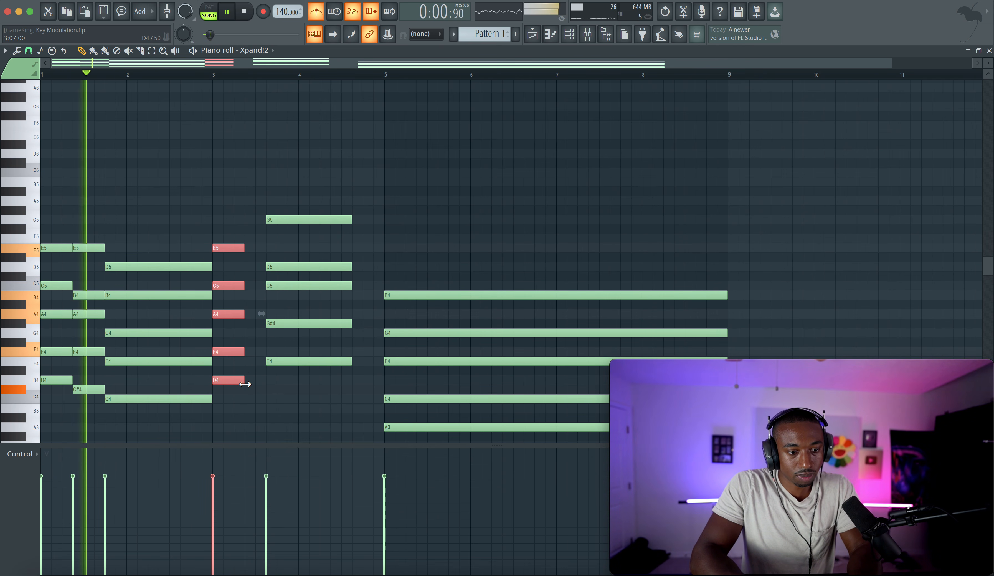
# Place the E4-rooted chord directly after the bar 3 chord at about six steps long, with the A3-rooted chord right behind it
pyautogui.moveTo(290, 360); pyautogui.dragTo(274, 220)
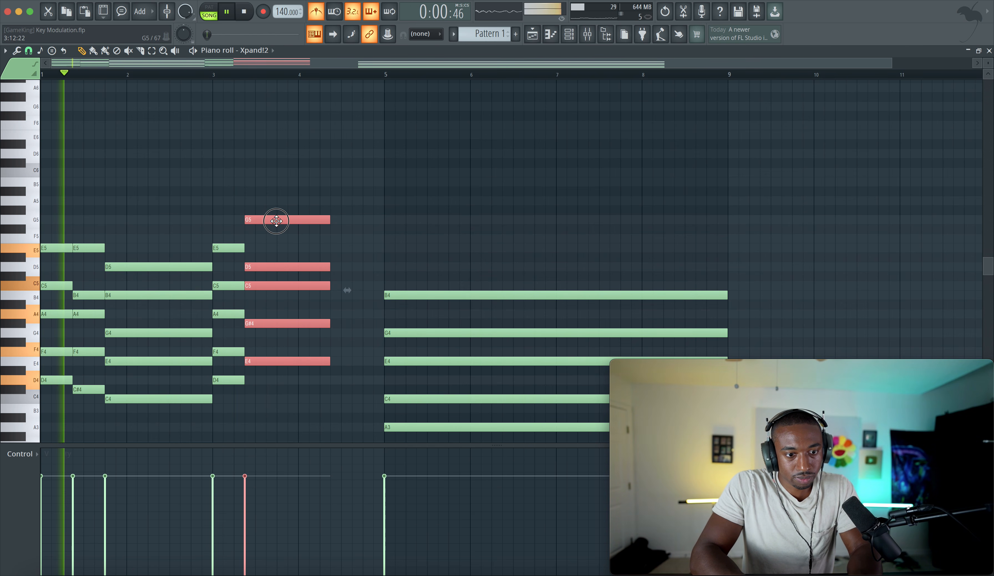
pyautogui.moveTo(333, 358); pyautogui.dragTo(279, 359)
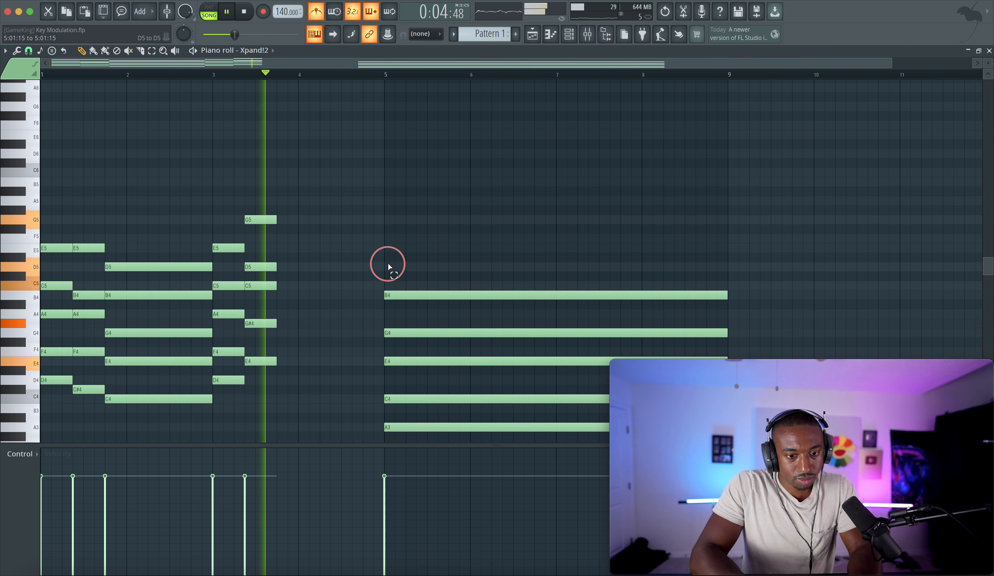
pyautogui.moveTo(388, 263); pyautogui.dragTo(290, 426)
pyautogui.press('space')
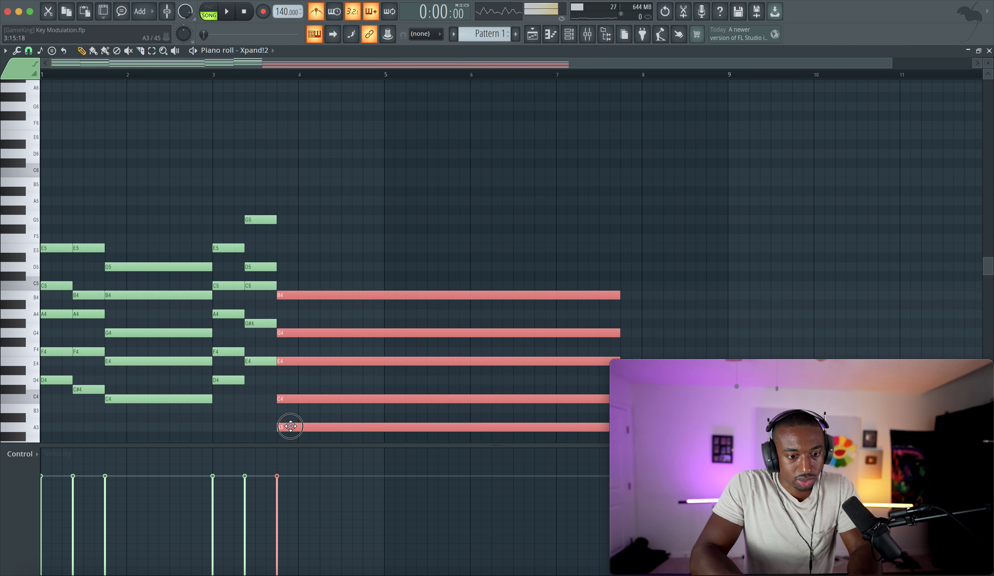
# Turn off the metronome and set the tempo back to 140 BPM while the progression plays
pyautogui.click(321, 12)
pyautogui.press('space')
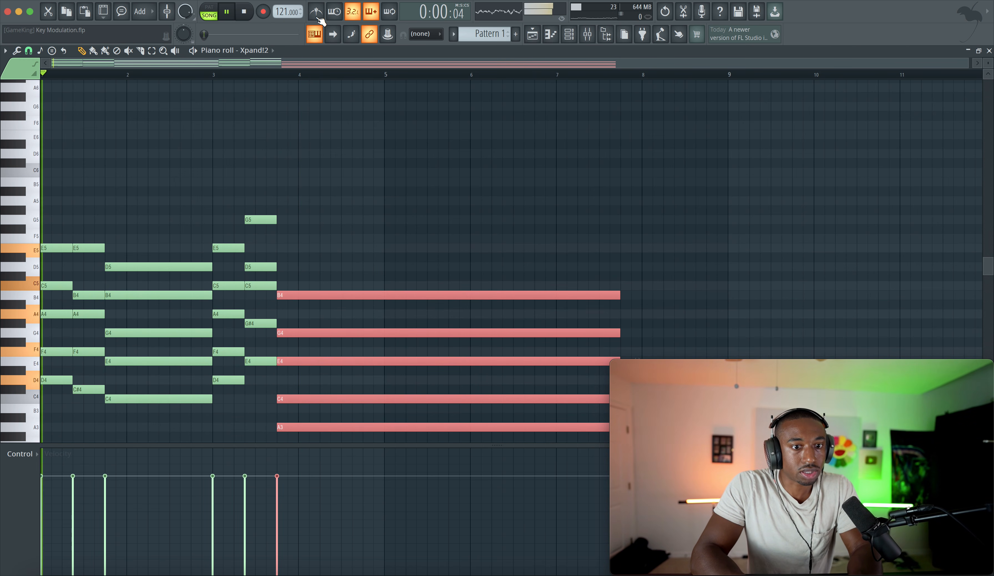
pyautogui.scroll(-2, 248, 105)
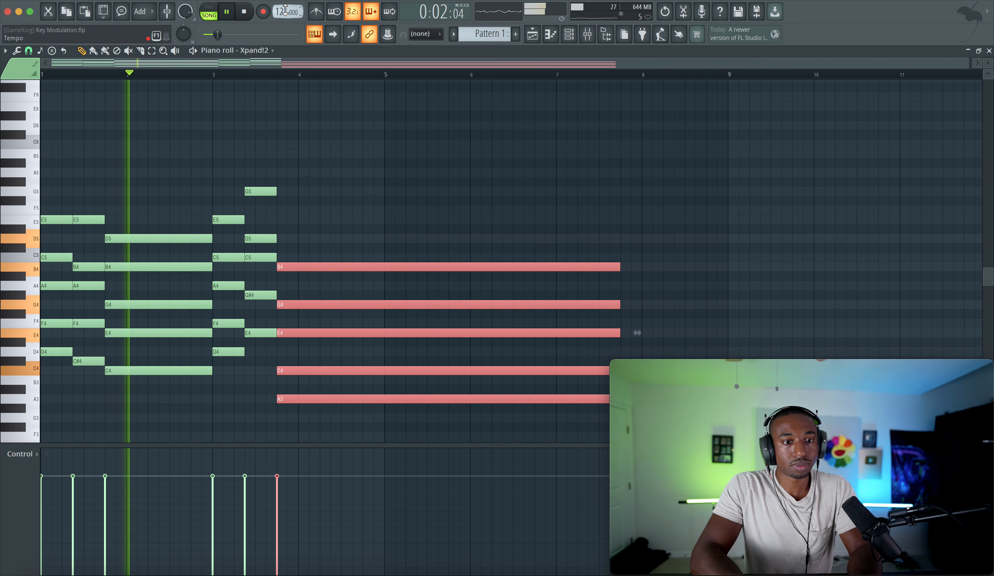
pyautogui.rightClick(287, 12)
pyautogui.click(395, 97)
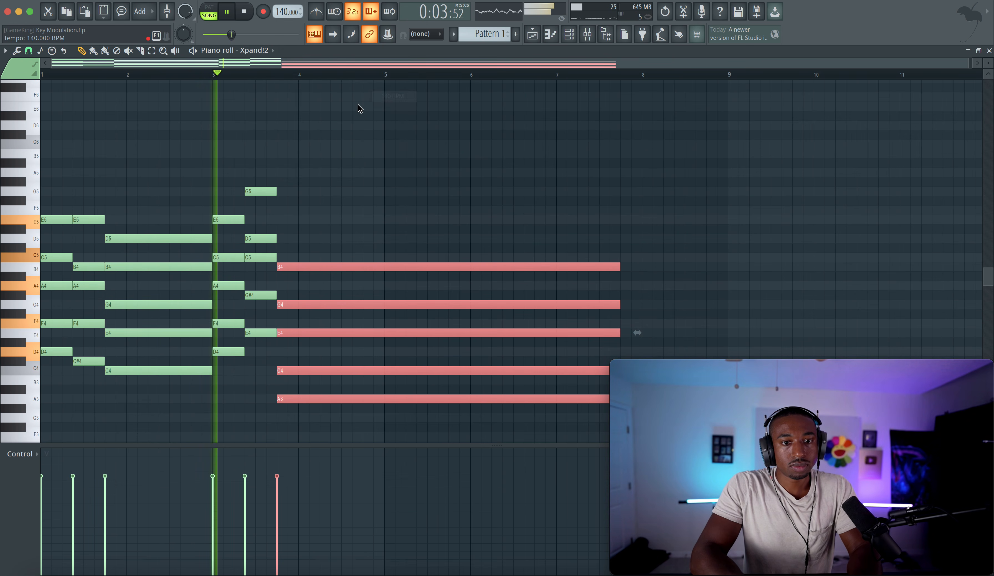
pyautogui.click(346, 153)
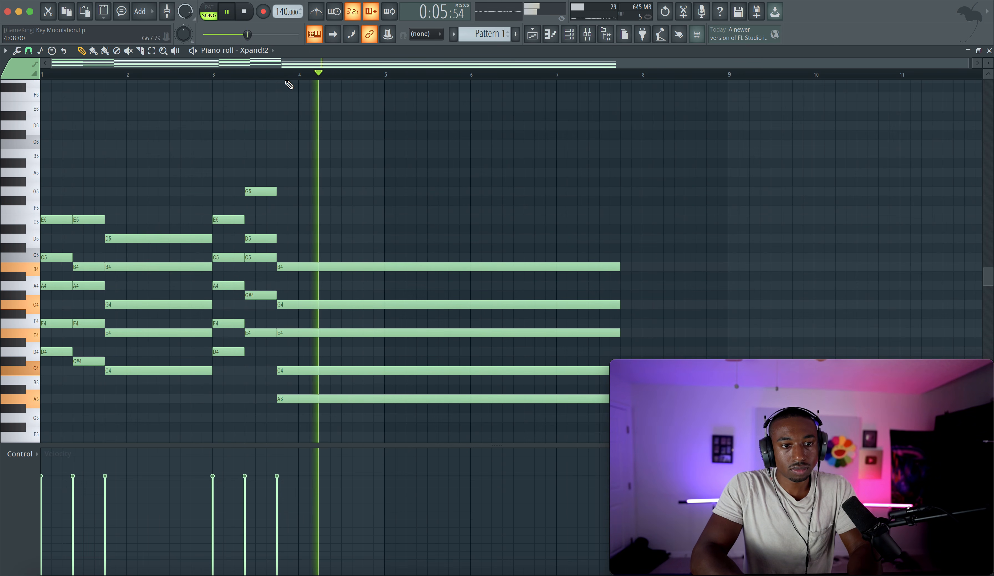
# Slice the A3-rooted chord at bar 5, delete the part beyond it and play the progression
pyautogui.press('space')
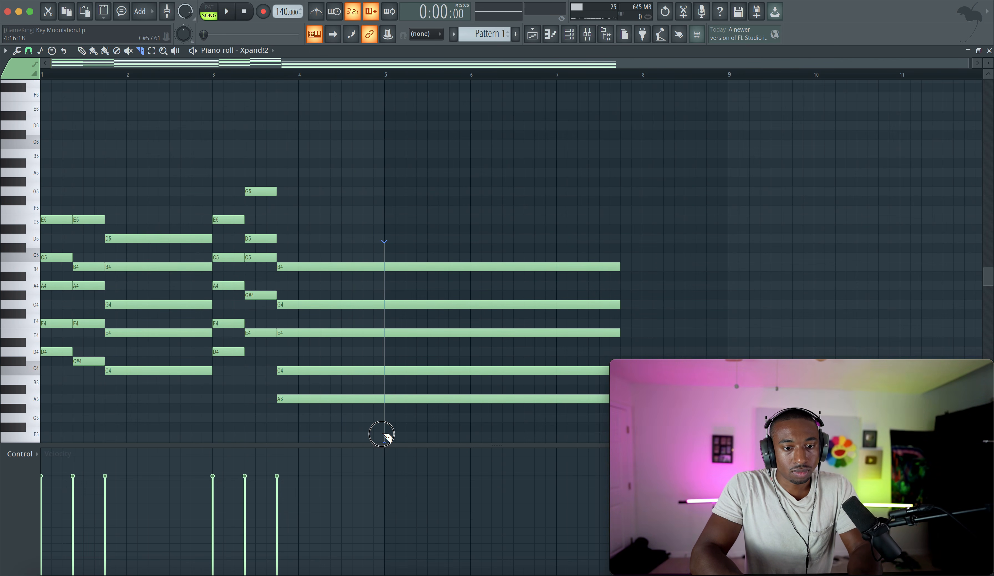
pyautogui.moveTo(386, 435); pyautogui.dragTo(386, 435)
pyautogui.press('Delete')
pyautogui.press('space')
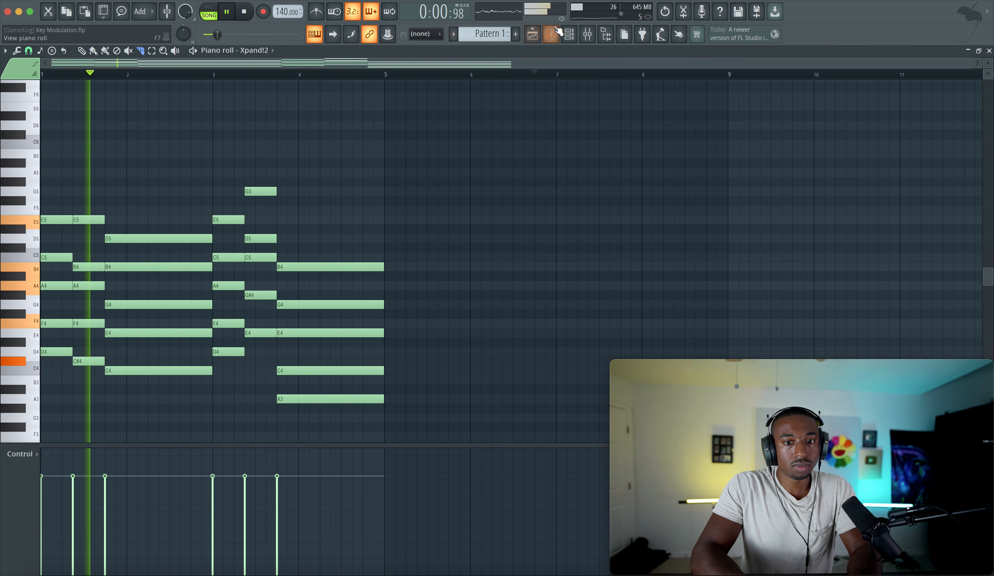
# Enable the Ghz Vulf Compressor 3 and Fruity Stereo Enhancer effects in the mixer, audition the sound and close the mixer
pyautogui.click(588, 34)
pyautogui.press('space')
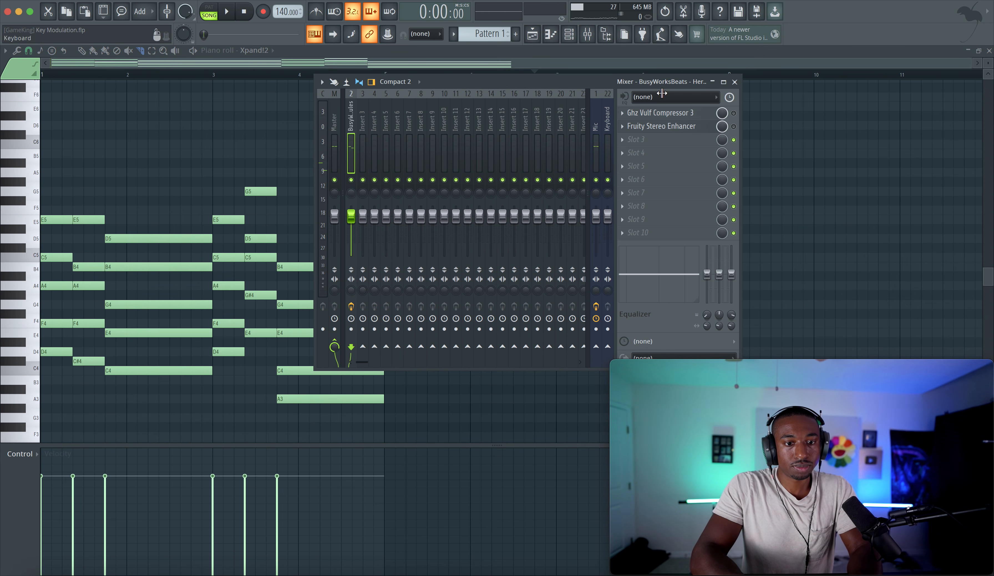
pyautogui.press('space')
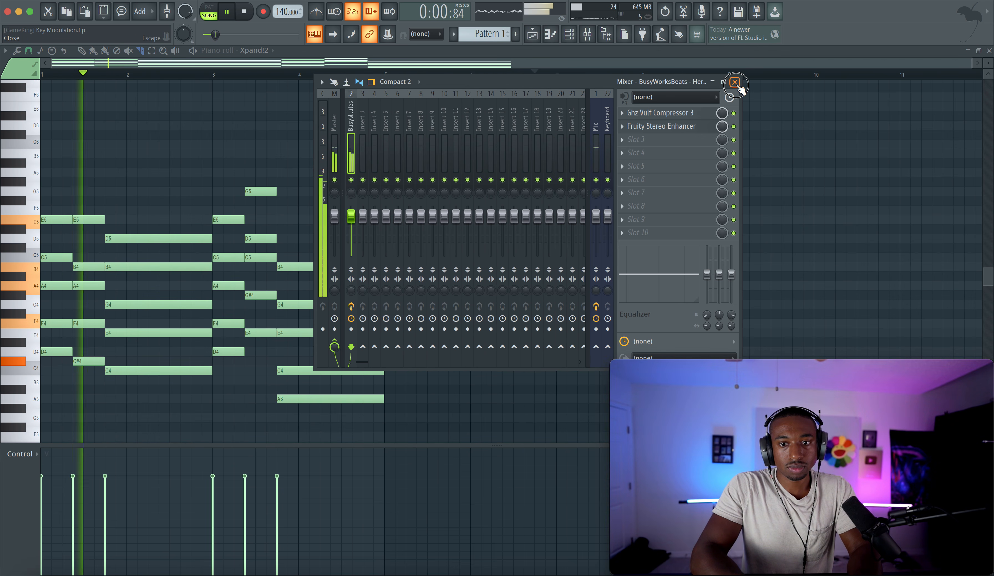
pyautogui.click(734, 82)
# Add a LABS instrument channel to the channel rack
pyautogui.click(578, 40)
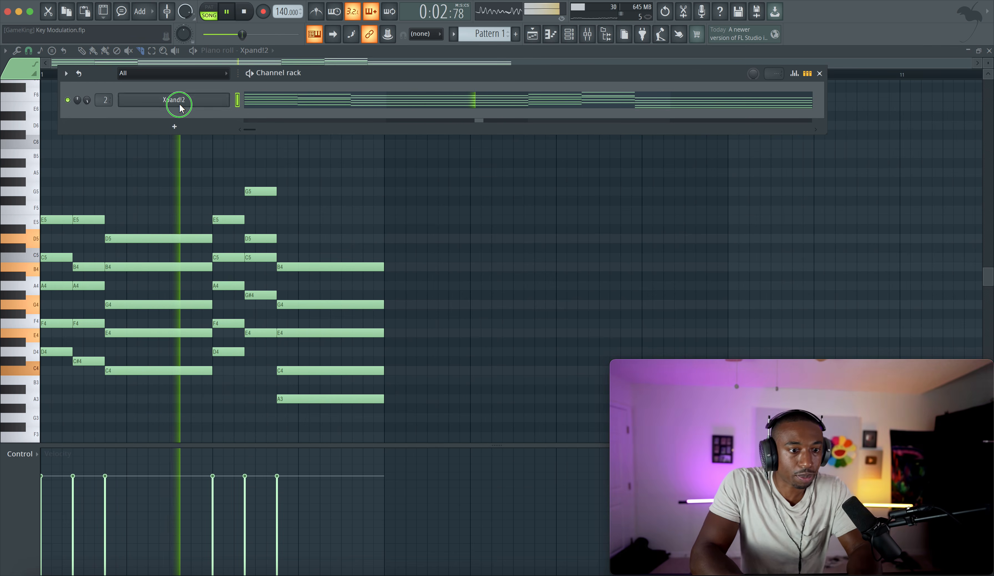
pyautogui.rightClick(179, 101)
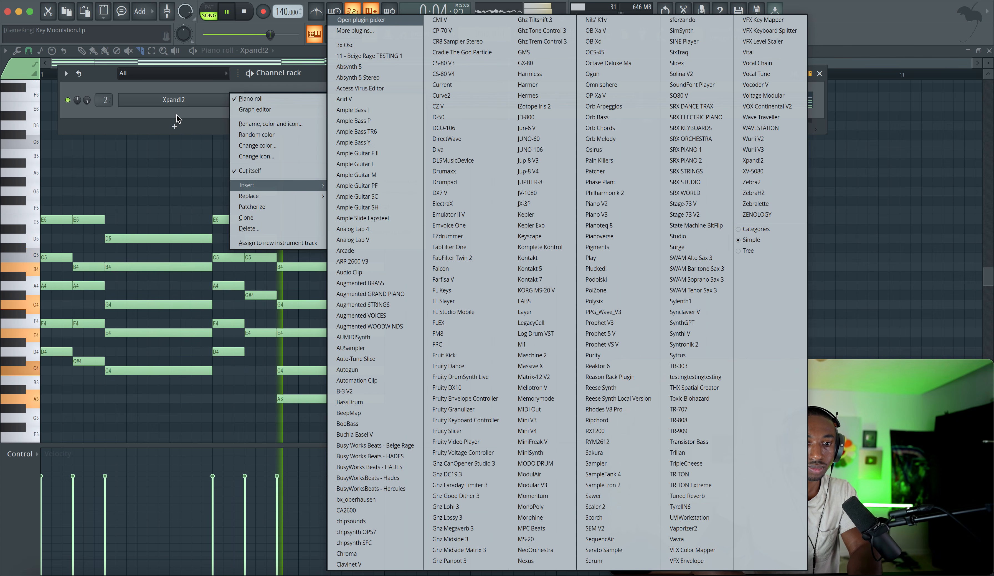
pyautogui.click(182, 118)
pyautogui.press('space')
pyautogui.click(189, 128)
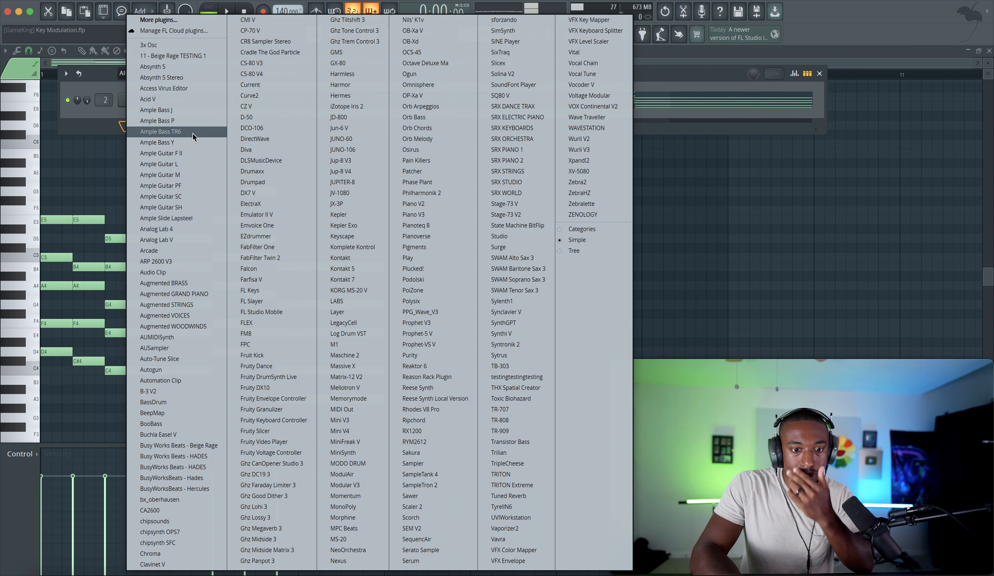
pyautogui.click(349, 301)
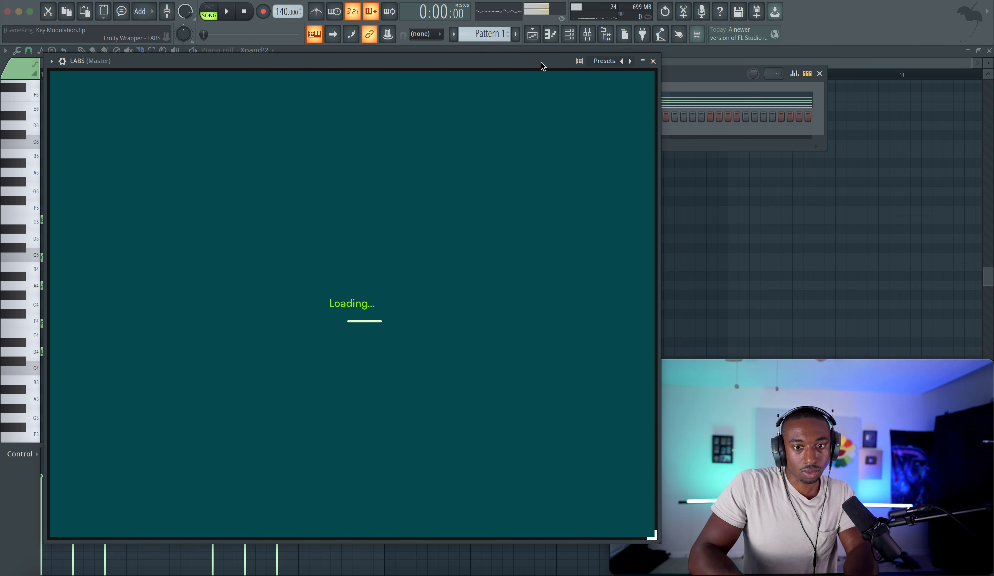
pyautogui.moveTo(541, 62)
pyautogui.mouseDown()
pyautogui.moveTo(534, 90)
pyautogui.moveTo(543, 72)
pyautogui.moveTo(541, 80)
pyautogui.mouseUp()
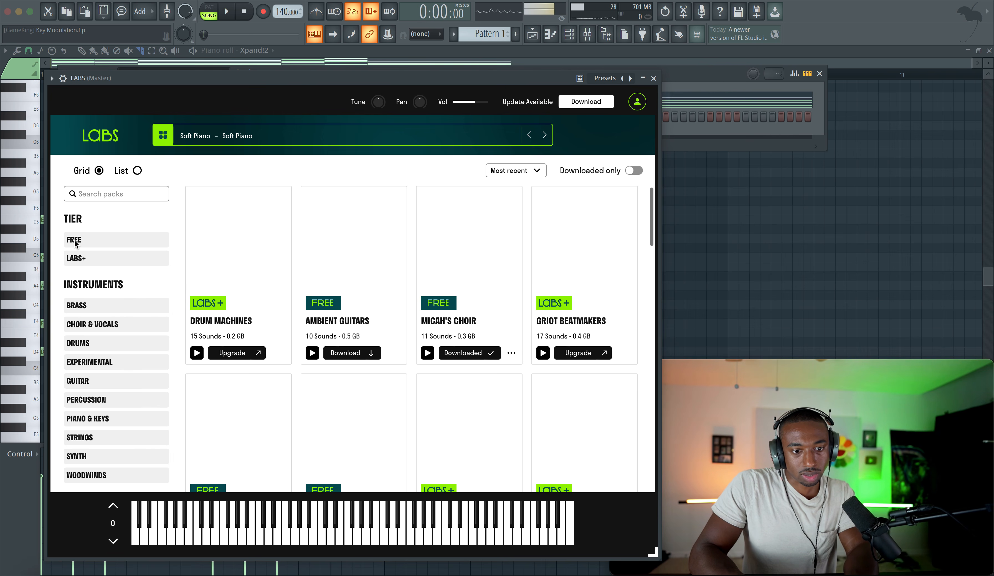
# Filter the LABS packs to free and downloaded ones, open Soft Piano and close the plugin
pyautogui.click(87, 243)
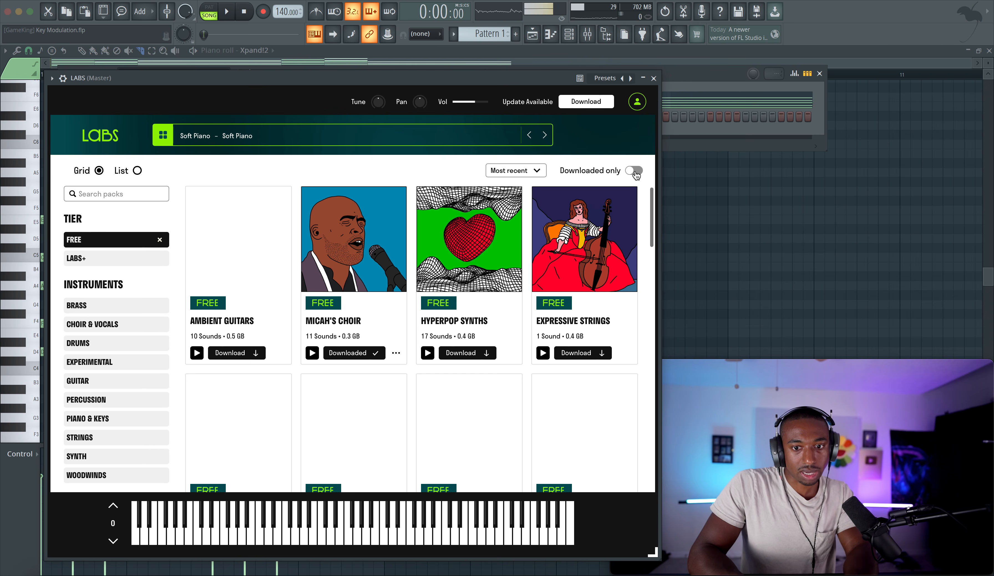
pyautogui.click(634, 172)
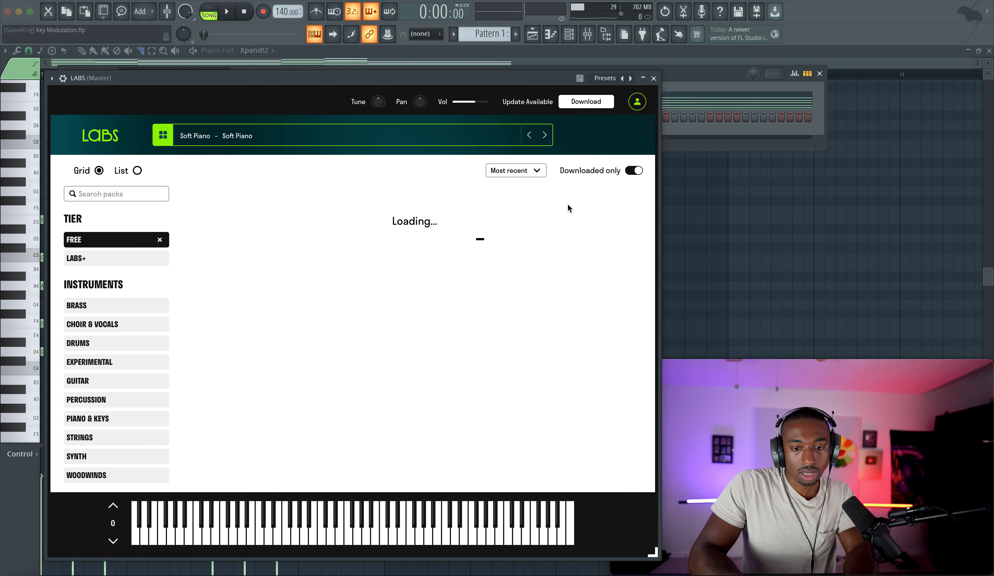
pyautogui.scroll(-5, 349, 325)
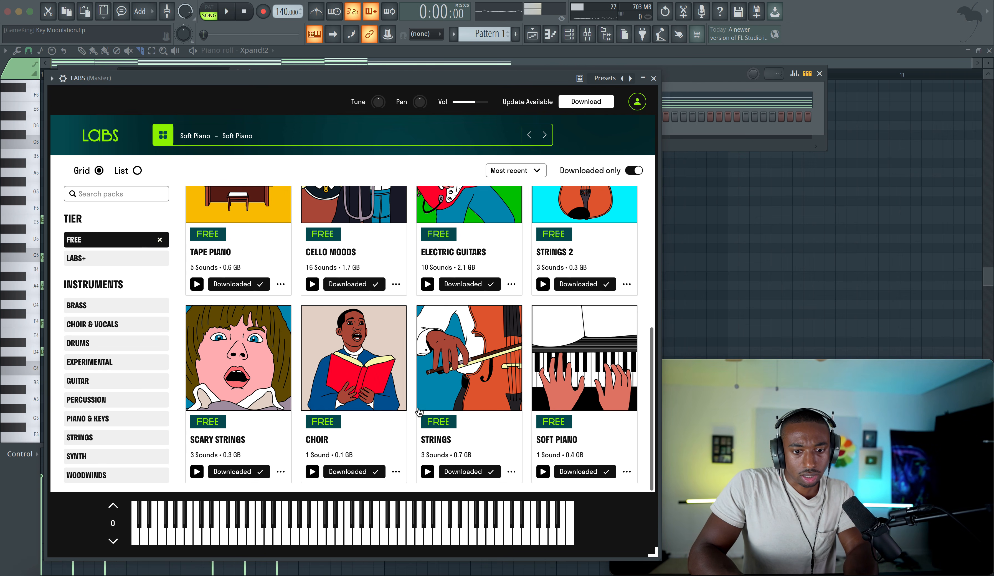
pyautogui.click(600, 452)
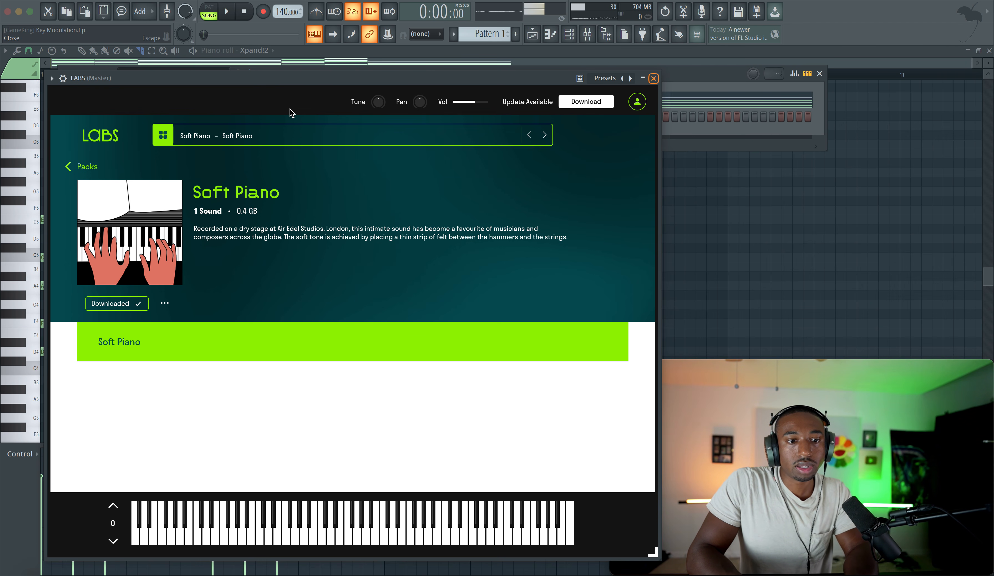
pyautogui.press('Escape')
# Transfer the chord notes from the Xpand!2 channel to the LABS channel
pyautogui.click(237, 99)
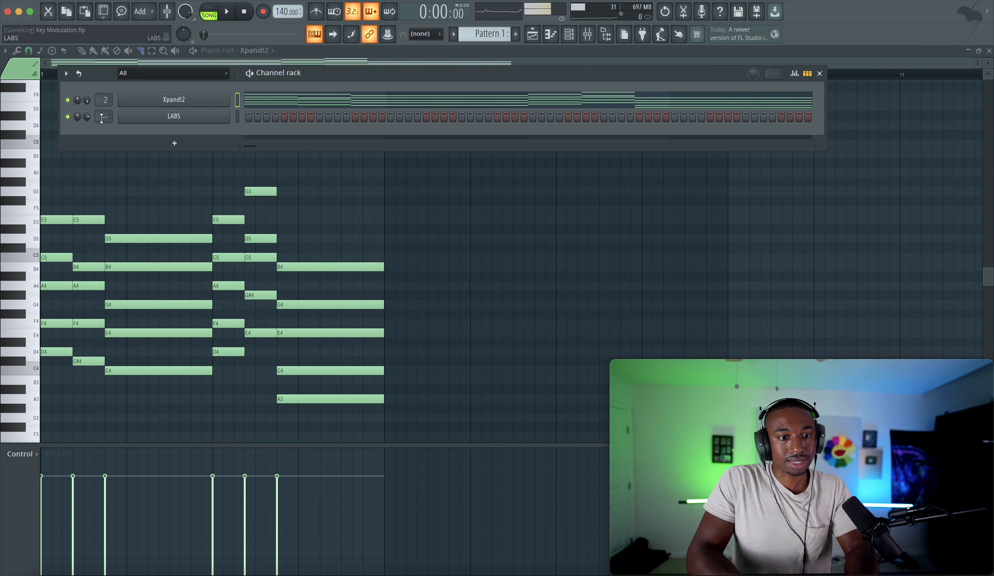
pyautogui.click(238, 116)
pyautogui.hotkey('ctrl', 'v')
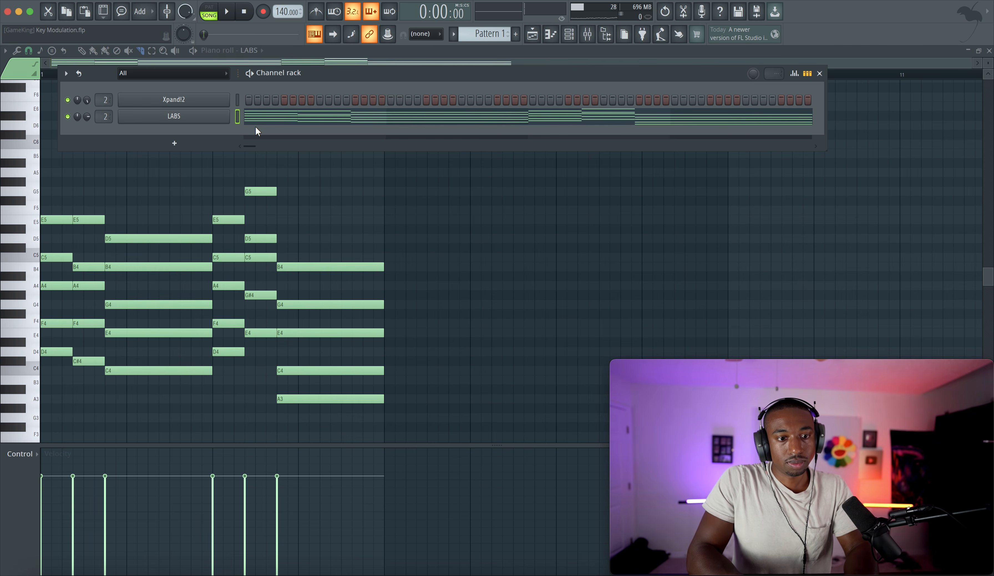
# Raise the LABS channel volume to 89% while auditioning the chords, and return to the piano roll
pyautogui.press('space')
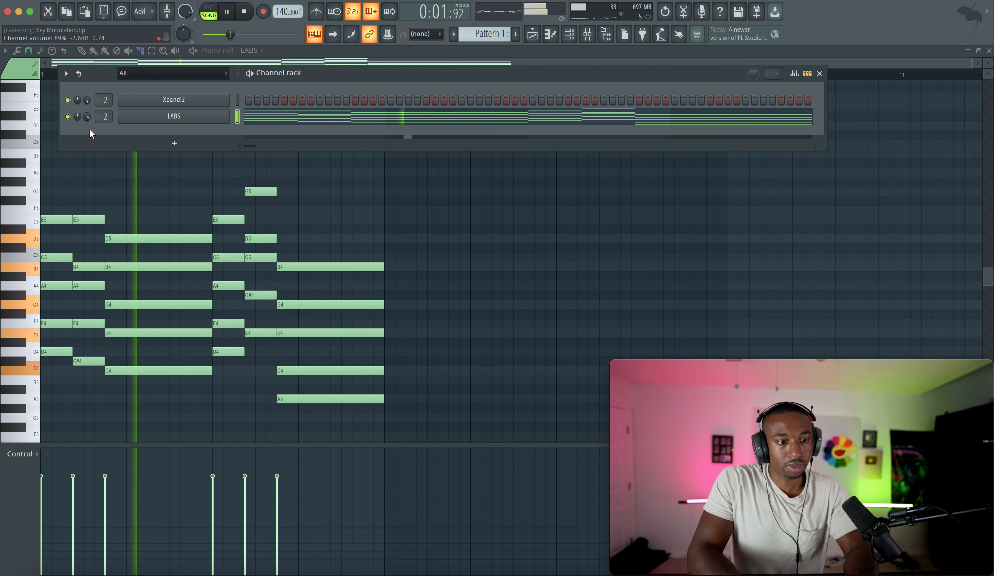
pyautogui.press('F6')
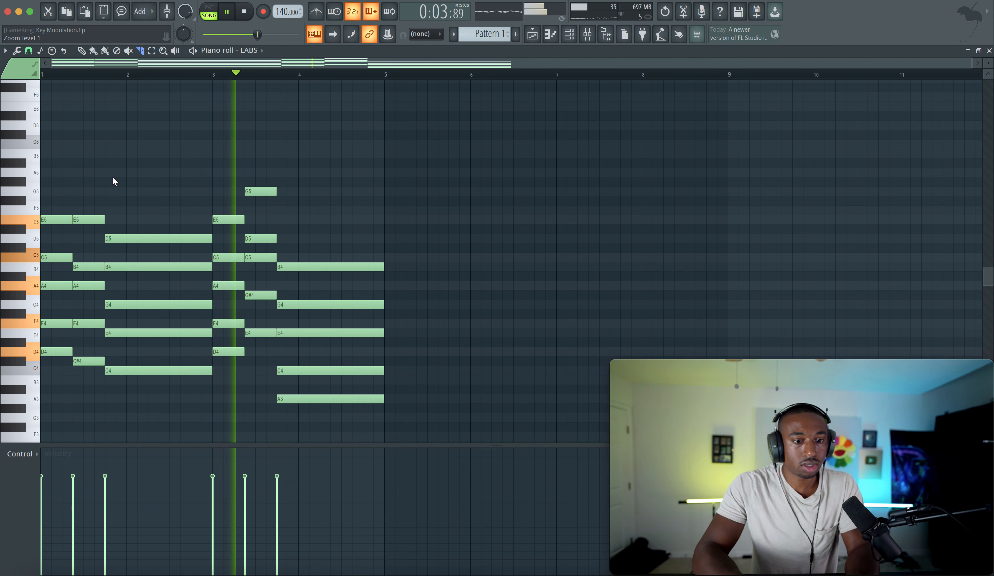
pyautogui.press('space')
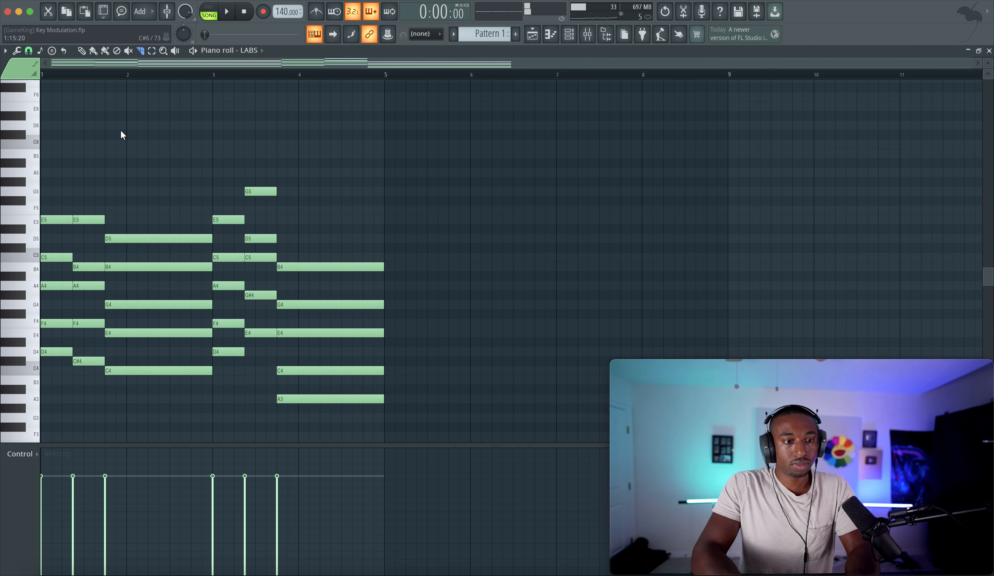
# Apply the Humanize script to the LABS chords with the offered settings
pyautogui.click(17, 51)
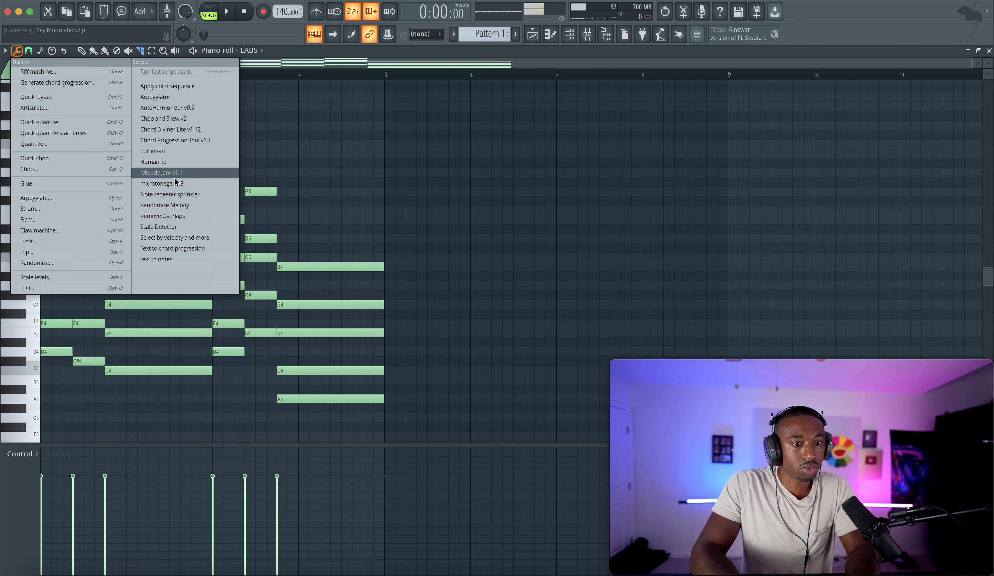
pyautogui.click(169, 162)
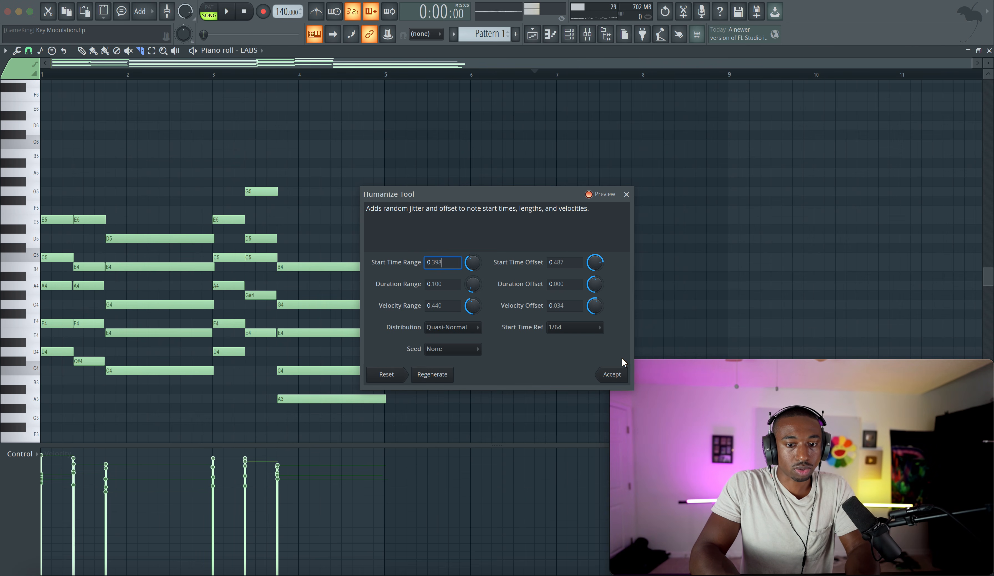
pyautogui.press('Return')
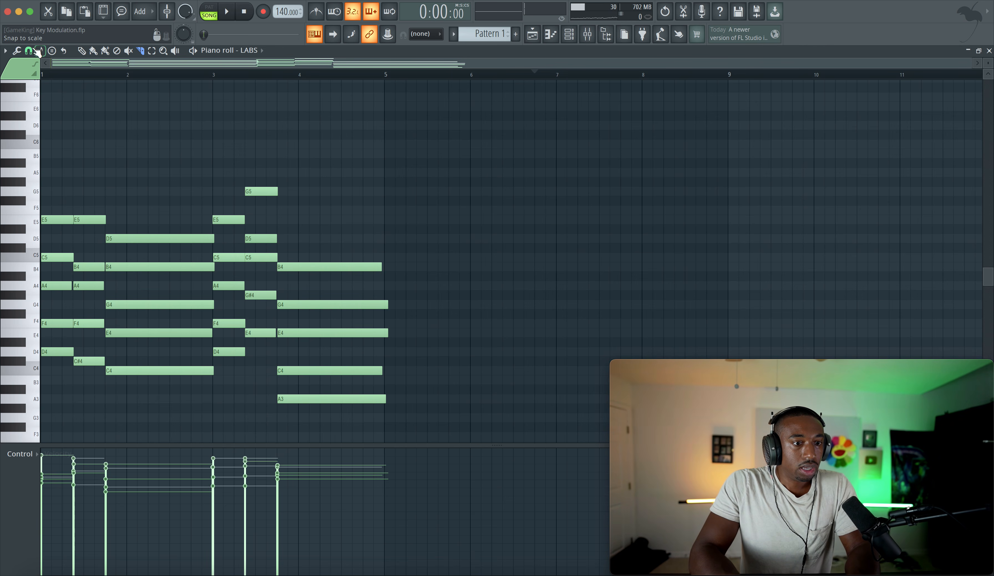
# Run the Remove Overlaps script on the LABS chords with the note end time option at Max
pyautogui.click(17, 51)
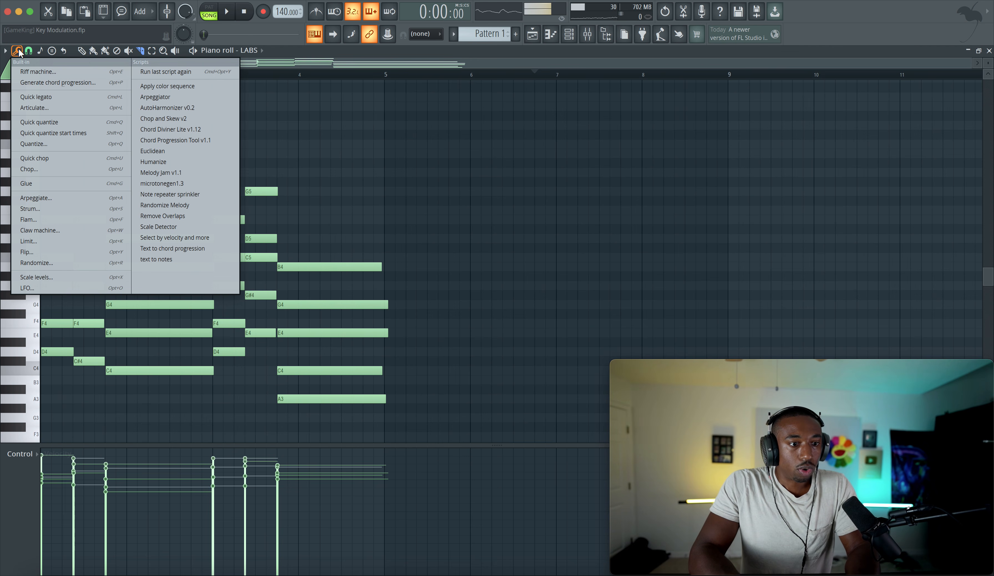
pyautogui.click(177, 216)
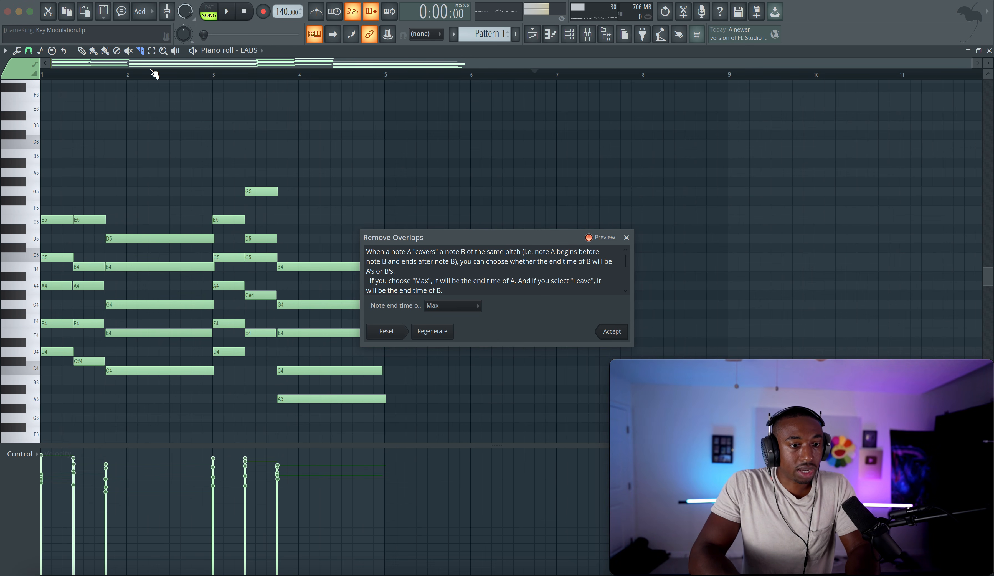
pyautogui.press('Return')
# Trim the final chord's overhanging notes to end at bar 5 and play the progression back
pyautogui.scroll(-3, 396, 274)
pyautogui.moveTo(386, 216); pyautogui.dragTo(385, 357)
pyautogui.scroll(-4, 385, 358)
pyautogui.scroll(9, 386, 357)
pyautogui.scroll(-4, 330, 325)
pyautogui.press('space')
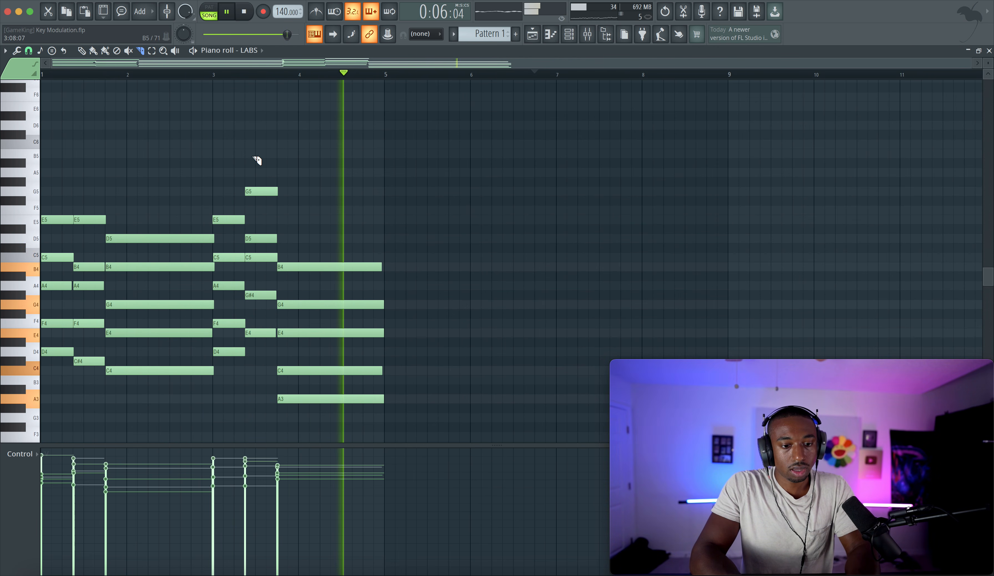
# Duplicate the whole four-bar chord progression so that the copy starts at bar 5
pyautogui.hotkey('ctrl', 'a')
pyautogui.press('space')
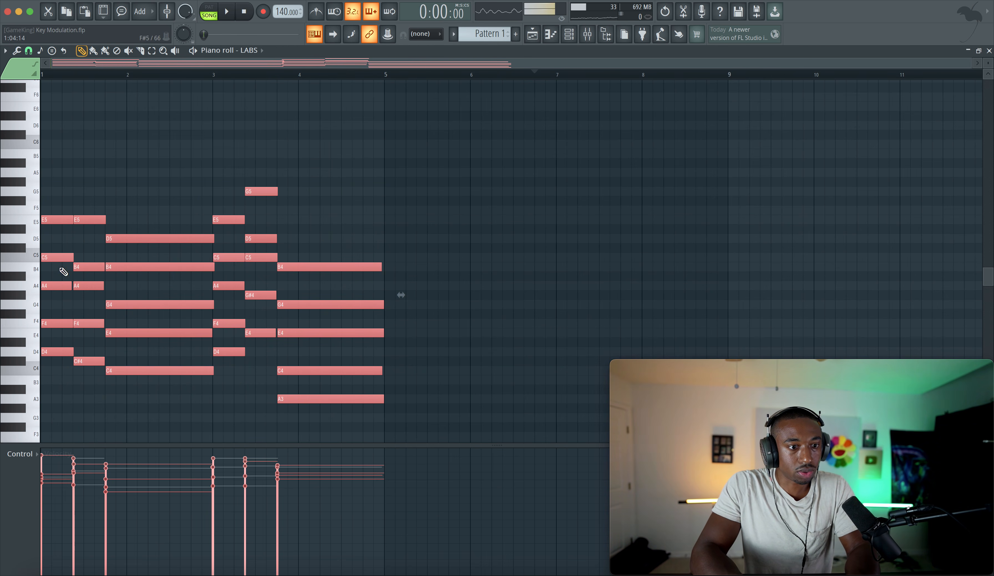
pyautogui.moveTo(56, 355); pyautogui.dragTo(400, 353)
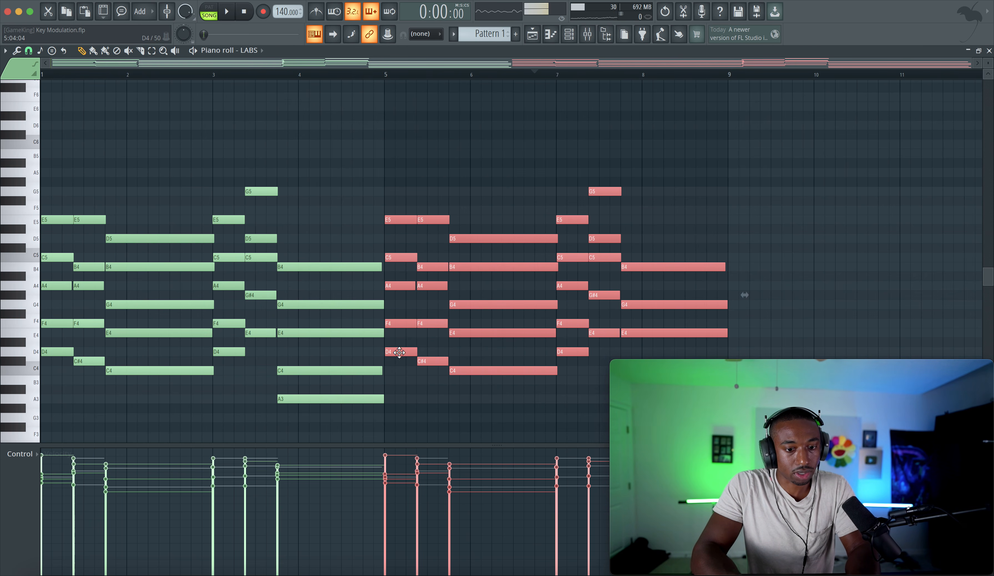
pyautogui.hscroll(5, 400, 353)
pyautogui.scroll(-2, 399, 352)
pyautogui.scroll(-2, 399, 352)
pyautogui.scroll(-2, 399, 352)
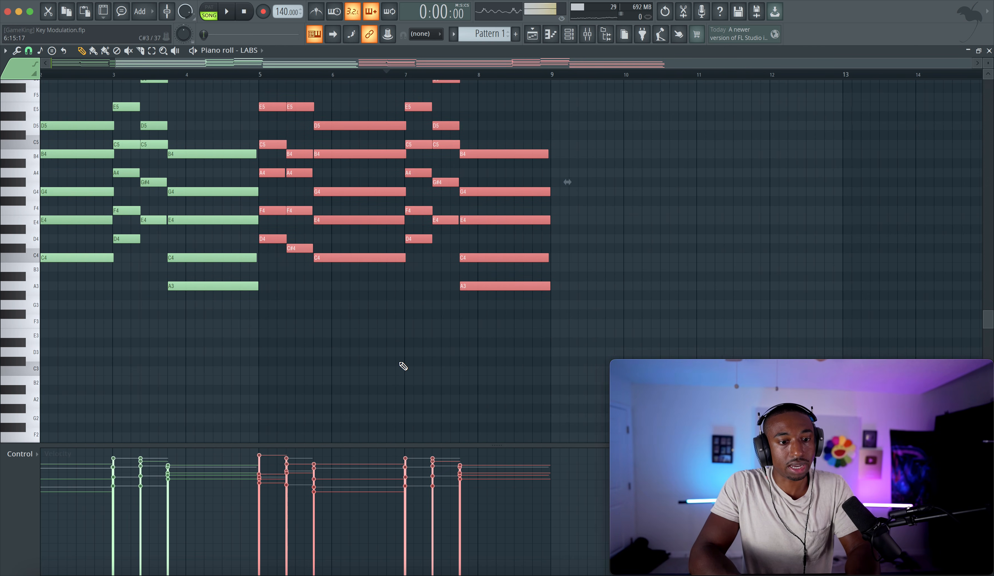
pyautogui.scroll(-4, 397, 354)
pyautogui.rightClick(396, 353)
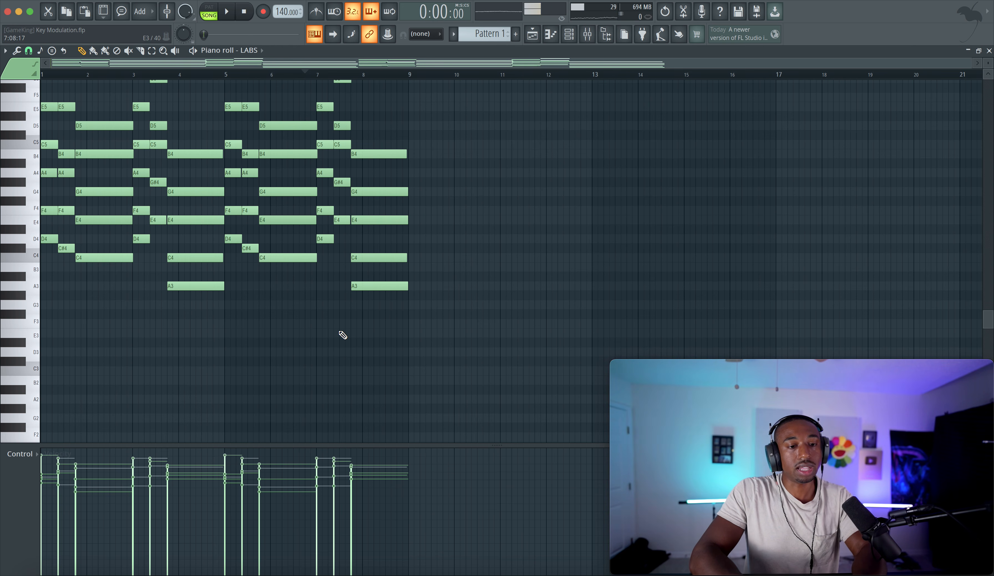
# Transpose the last two chords in bars 7 and 8 down three semitones
pyautogui.scroll(1, 342, 335)
pyautogui.moveTo(395, 335); pyautogui.dragTo(343, 97)
pyautogui.press('Down')
pyautogui.press('Down')
pyautogui.press('Down')
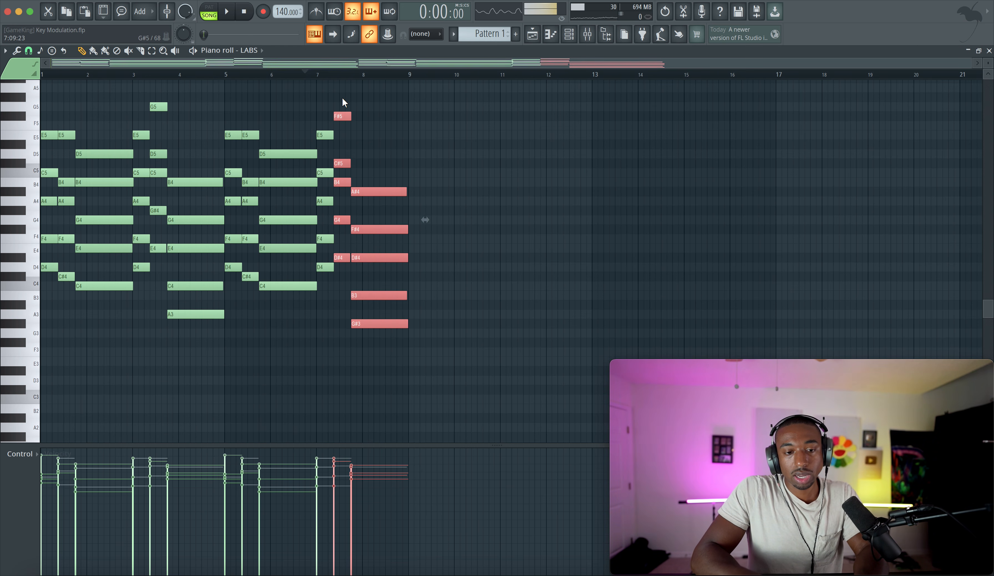
pyautogui.click(293, 330)
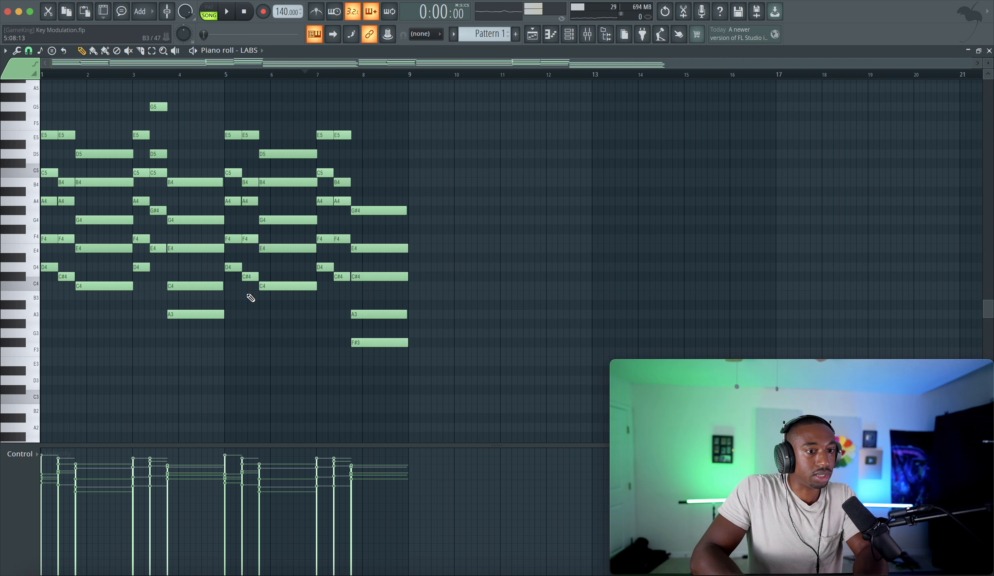
# Play the eight-bar progression through to audition the lowered ending chords
pyautogui.press('space')
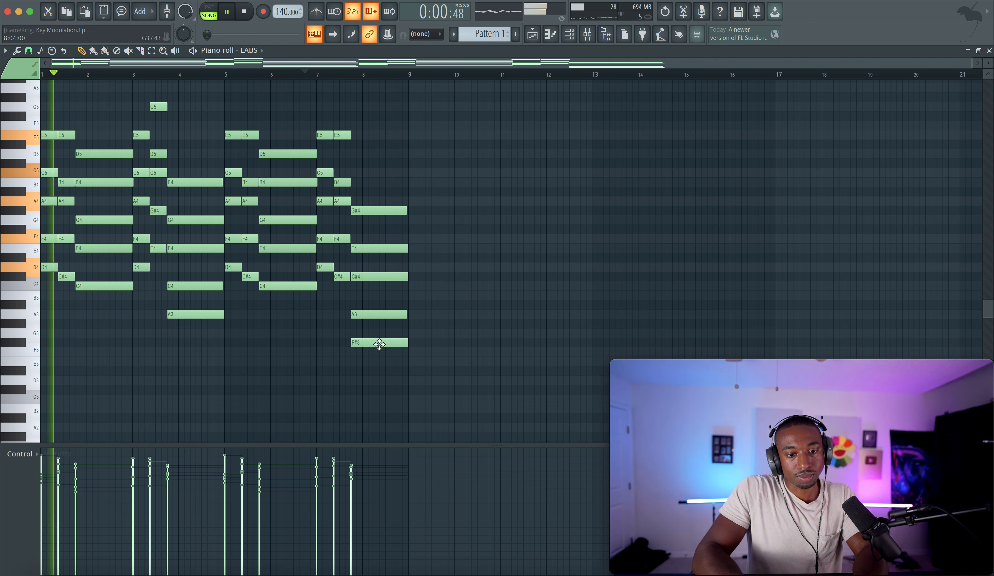
pyautogui.moveTo(377, 342)
pyautogui.mouseDown()
pyautogui.moveTo(381, 277)
pyautogui.moveTo(380, 341)
pyautogui.mouseUp()
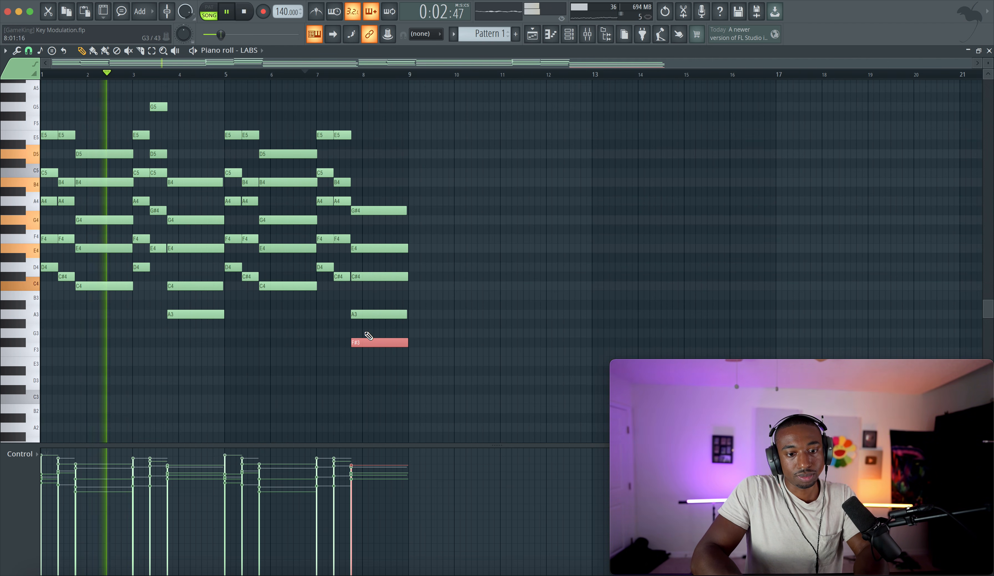
pyautogui.click(366, 334)
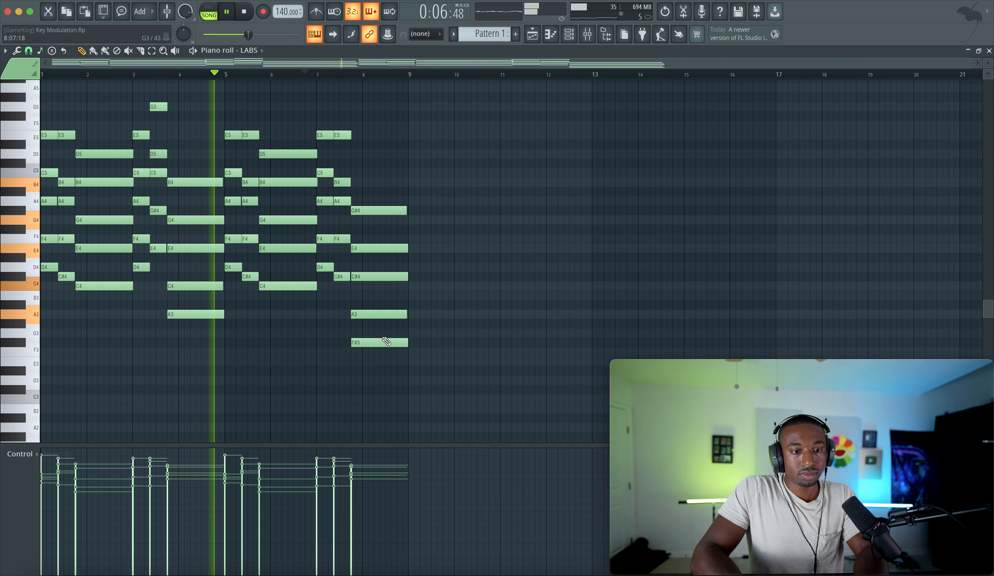
pyautogui.scroll(1, 385, 340)
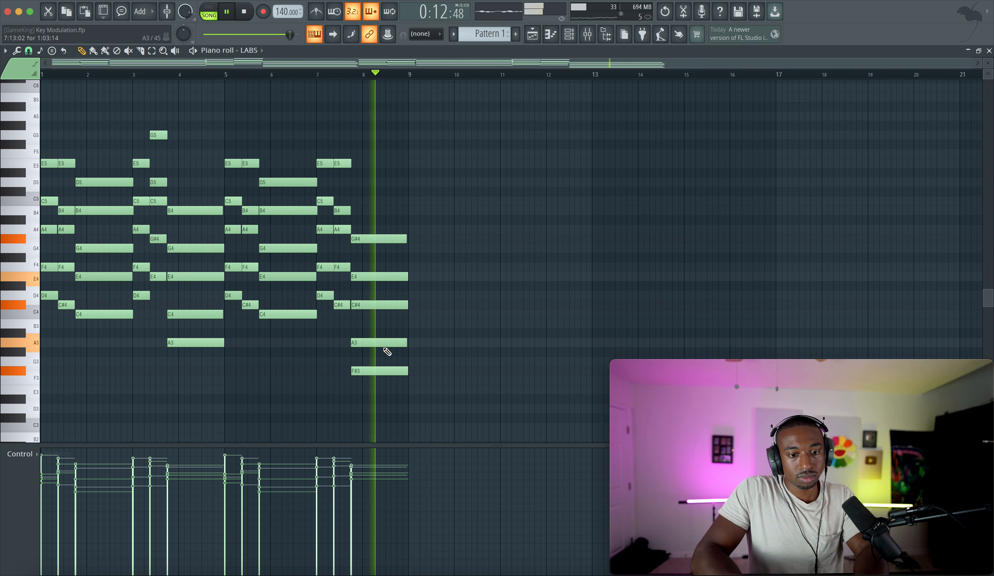
pyautogui.press('space')
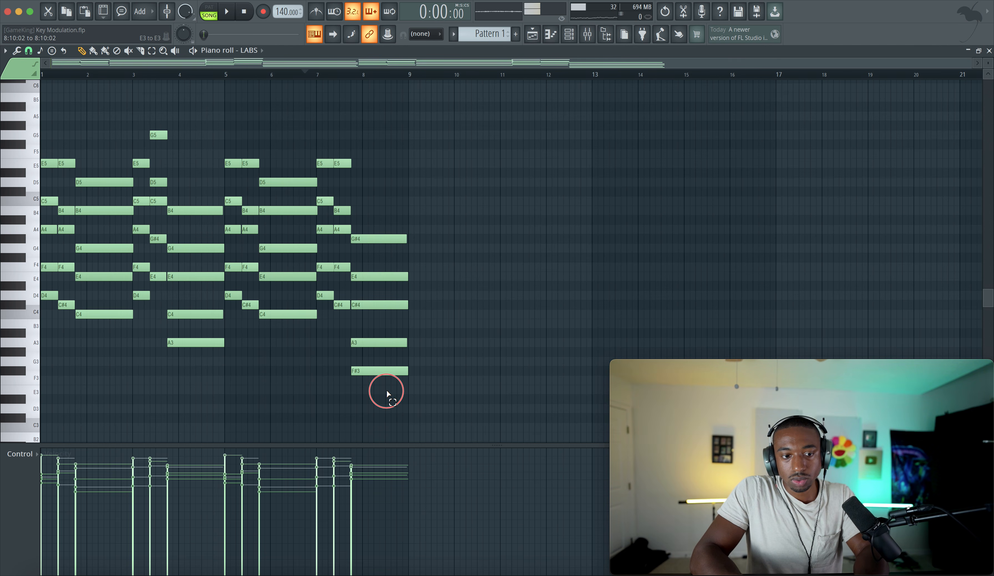
# Try the final chord one octave higher, audition it and move it back down an octave
pyautogui.moveTo(387, 394); pyautogui.dragTo(368, 232)
pyautogui.hotkey('ctrl', 'Up')
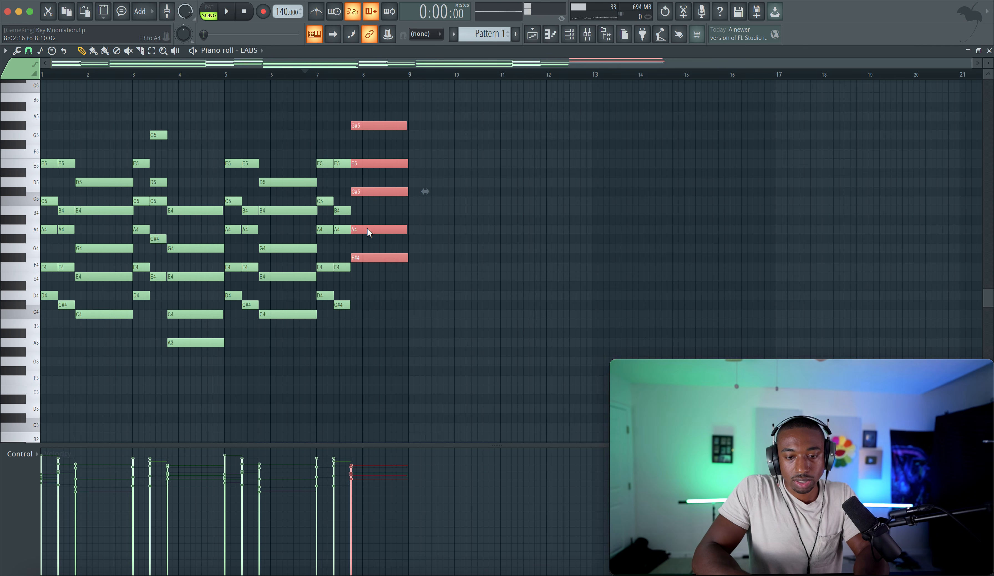
pyautogui.press('space')
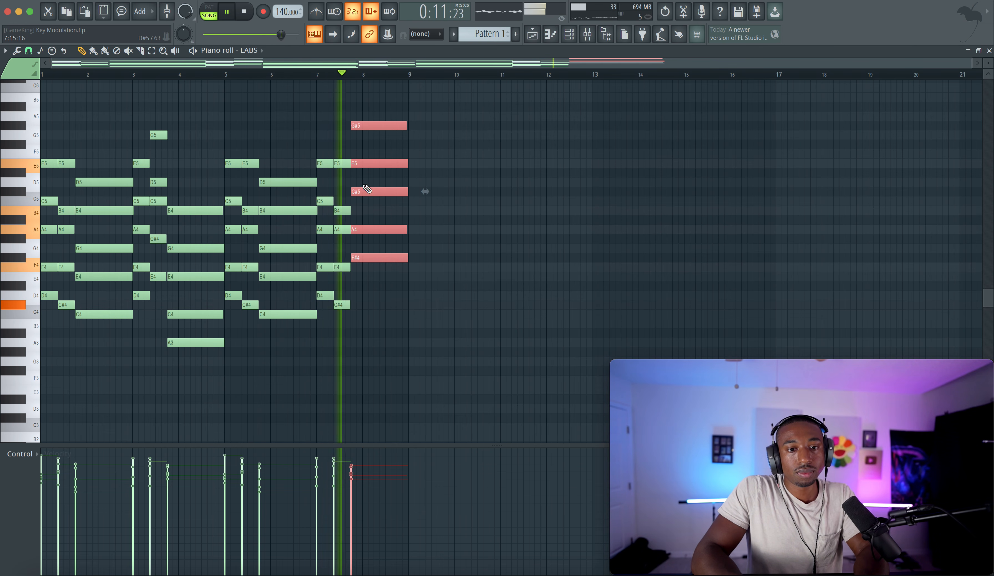
pyautogui.press('space')
pyautogui.hotkey('ctrl', 'Down')
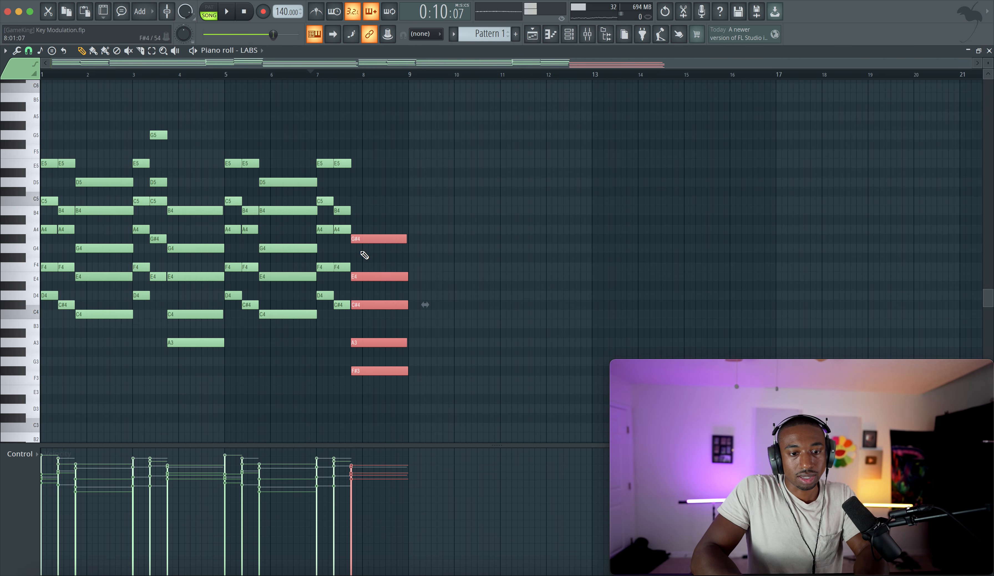
# Raise all the chords in the pattern one octave and play them back
pyautogui.hotkey('ctrl', 'Up')
pyautogui.scroll(3, 306, 348)
pyautogui.press('space')
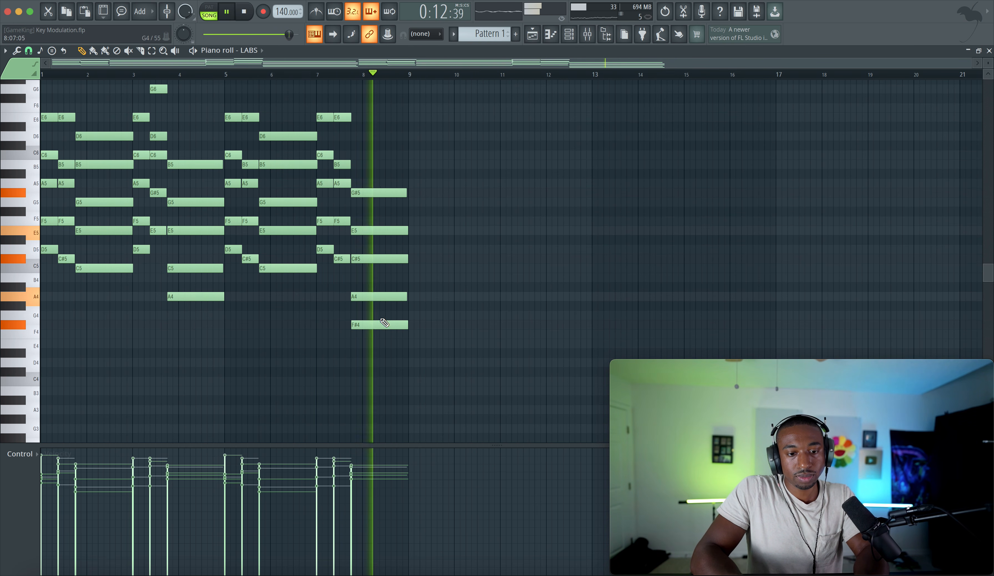
# Lower the short passing chord in bar 7 by one semitone
pyautogui.moveTo(385, 332); pyautogui.dragTo(342, 105)
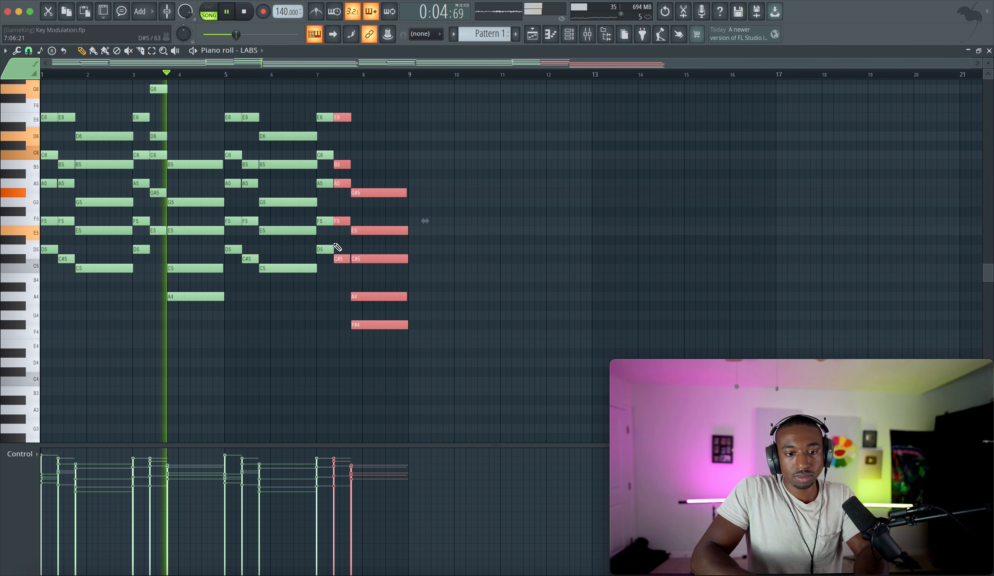
pyautogui.press('space')
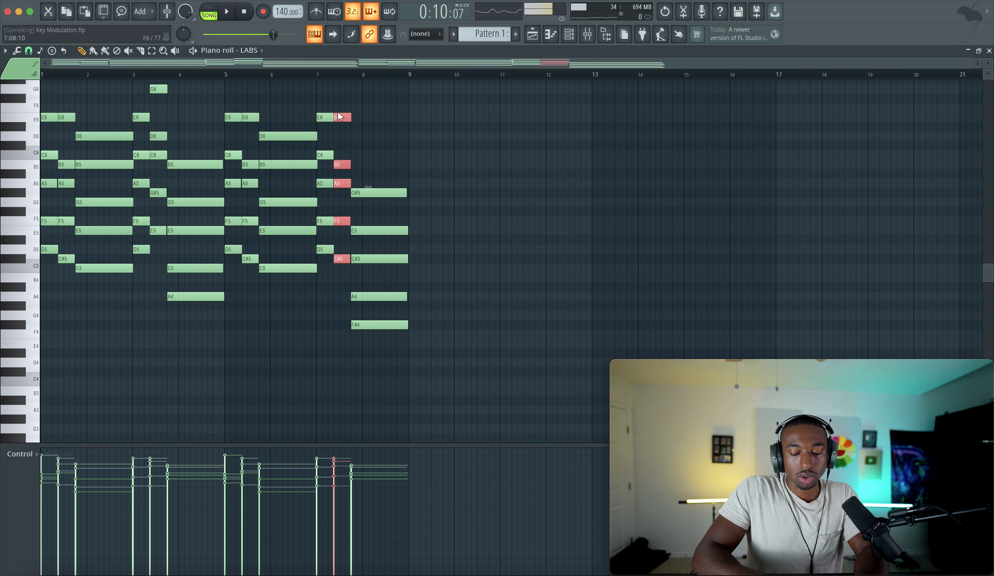
pyautogui.press('Down')
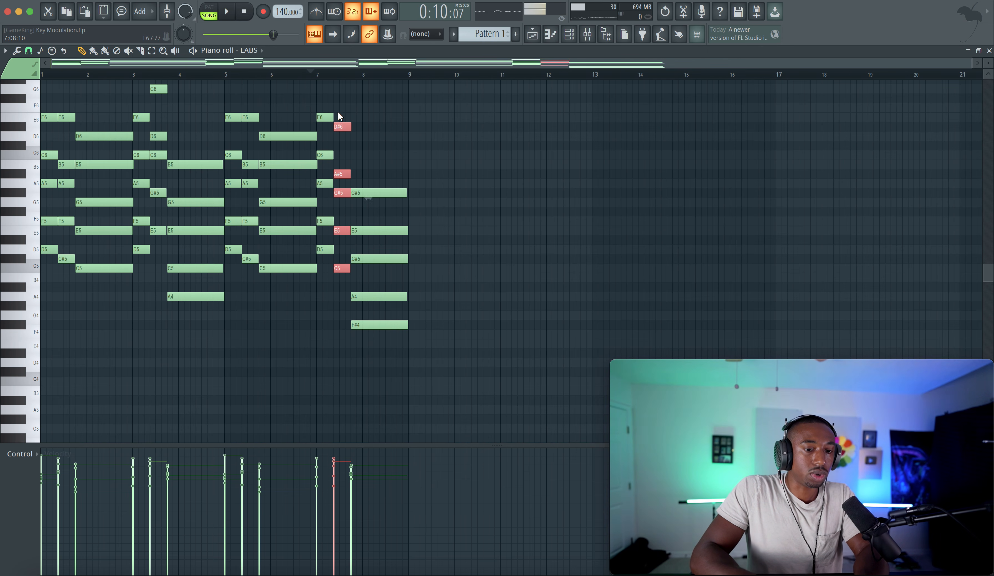
# Raise the long final chord in bars 7 to 8 by five semitones
pyautogui.moveTo(398, 341); pyautogui.dragTo(336, 145)
pyautogui.press('Up')
pyautogui.press('Up')
pyautogui.press('Up')
pyautogui.press('Up')
pyautogui.press('Up')
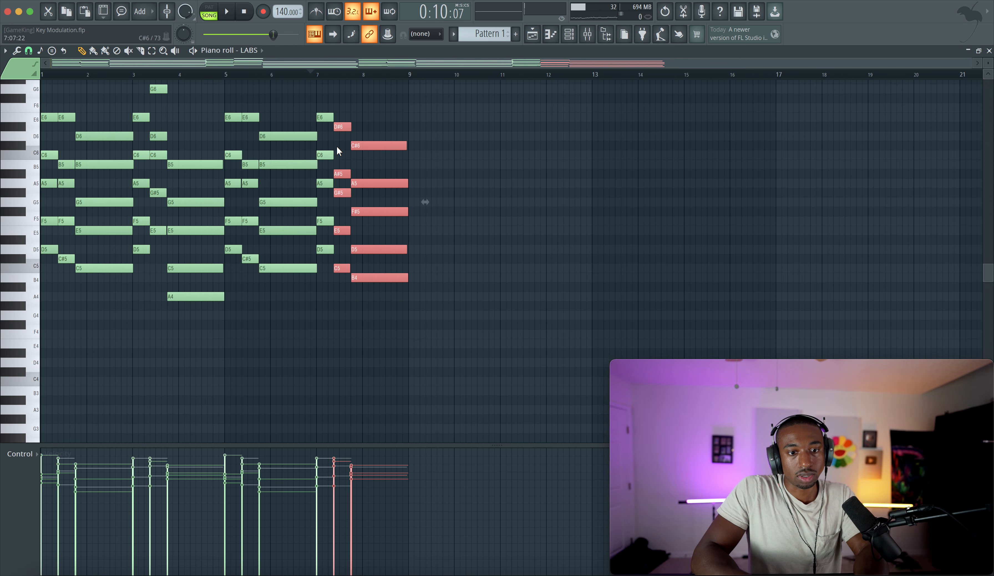
# Raise the passing chord and the final chord together by one semitone while auditioning them
pyautogui.press('space')
pyautogui.press('Up')
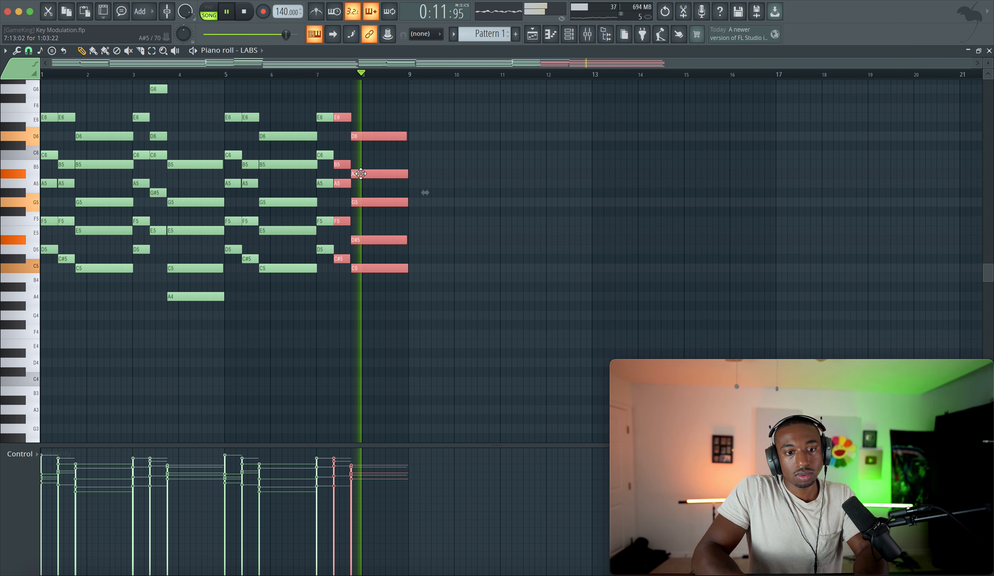
pyautogui.press('space')
# Play the start of the eight-bar progression and select all of its chords
pyautogui.moveTo(377, 281); pyautogui.dragTo(375, 121)
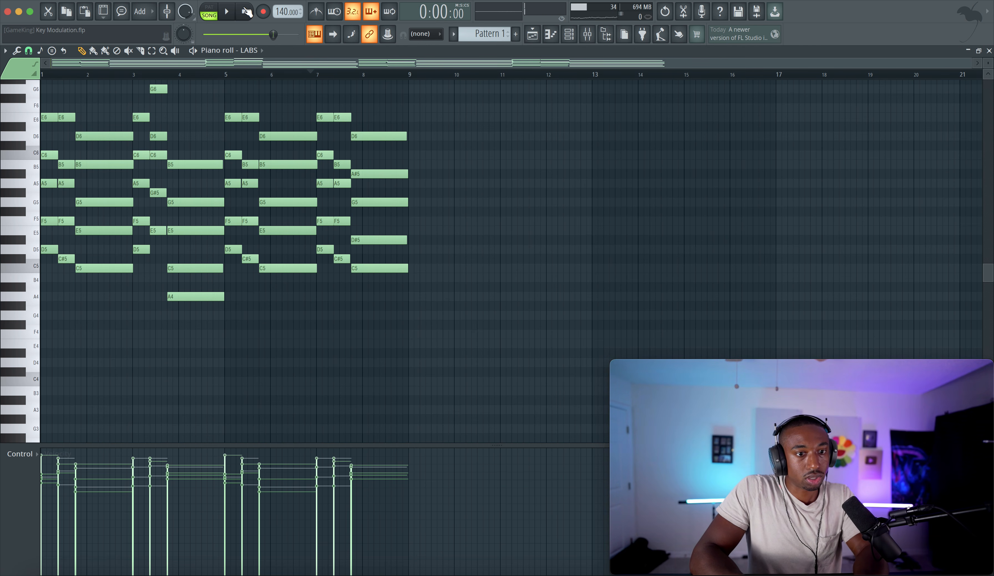
pyautogui.press('space')
pyautogui.scroll(4, 236, 148)
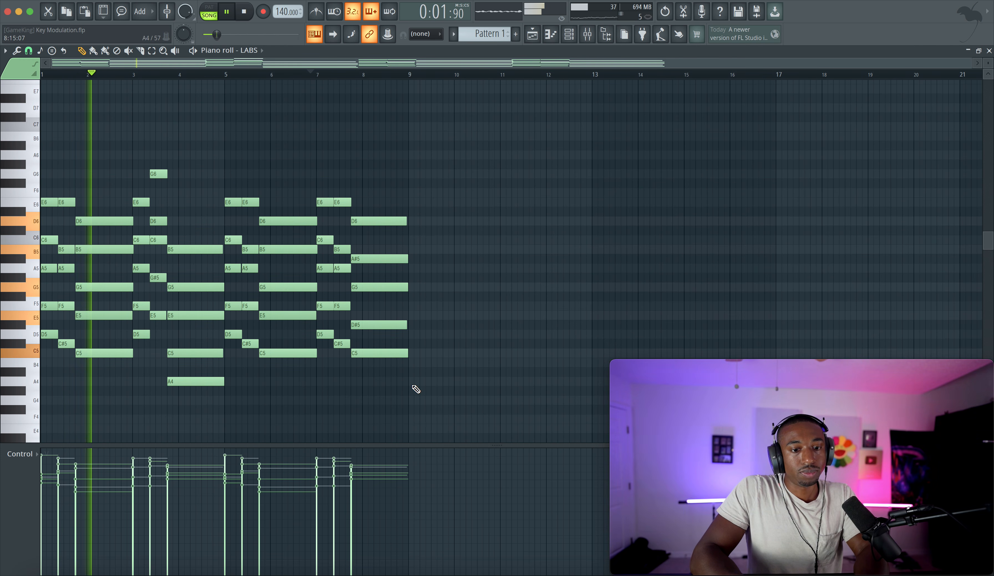
pyautogui.moveTo(416, 389); pyautogui.dragTo(162, 244)
pyautogui.hotkey('ctrl', 'a')
pyautogui.press('space')
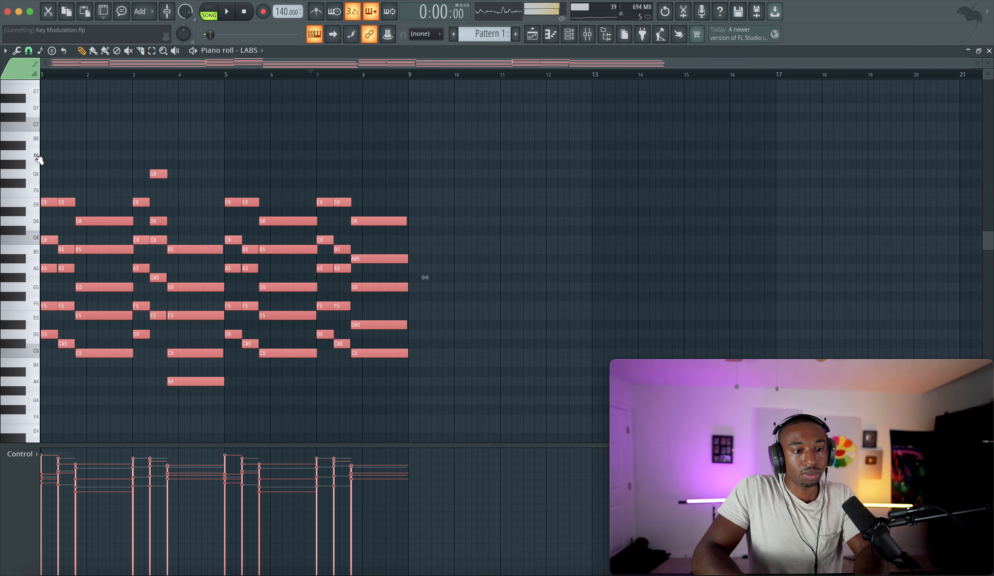
# Check the audio device settings and close them
pyautogui.click(237, 2)
pyautogui.click(245, 20)
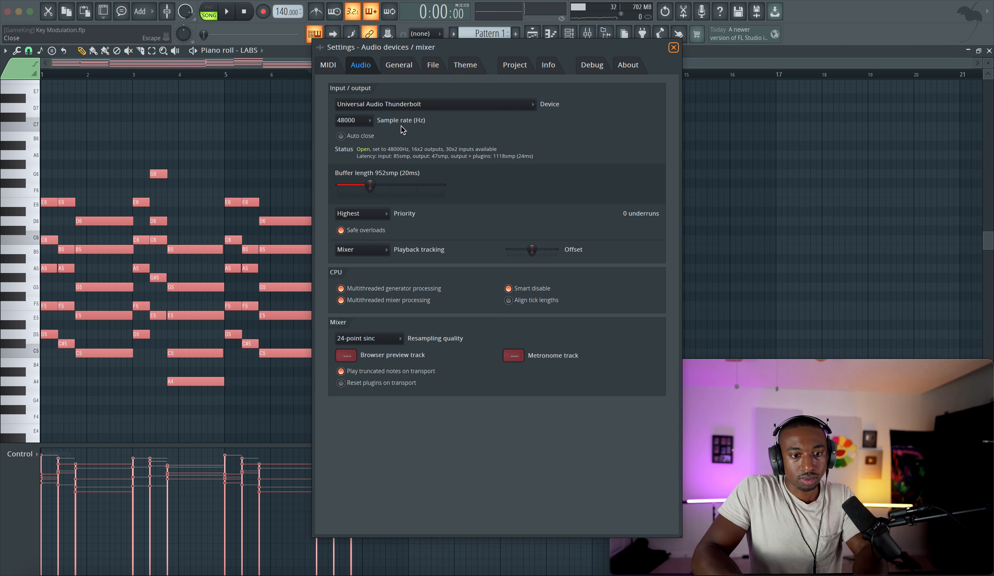
pyautogui.press('Escape')
# Duplicate the selected eight-bar progression to start at bar 9 during playback, and clear the selection
pyautogui.press('space')
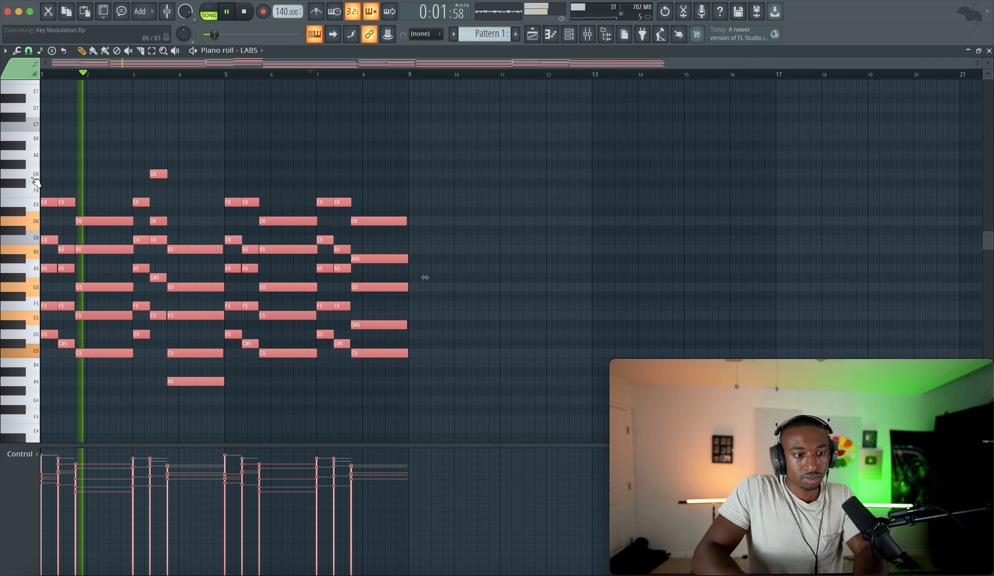
pyautogui.moveTo(88, 352); pyautogui.dragTo(455, 354)
pyautogui.hscroll(5, 455, 354)
pyautogui.scroll(-4, 455, 354)
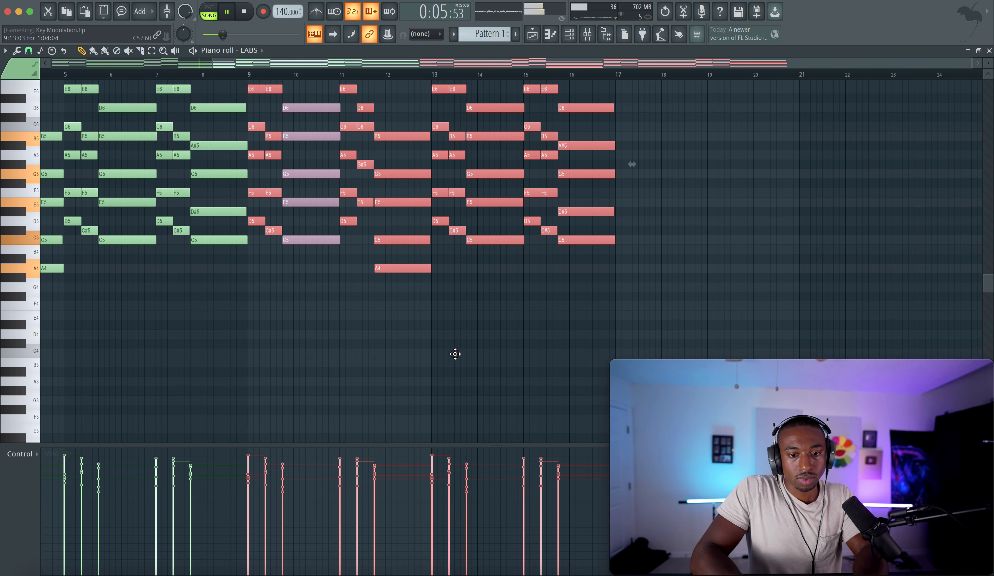
pyautogui.scroll(3, 455, 354)
pyautogui.scroll(3, 455, 353)
pyautogui.hscroll(1, 422, 390)
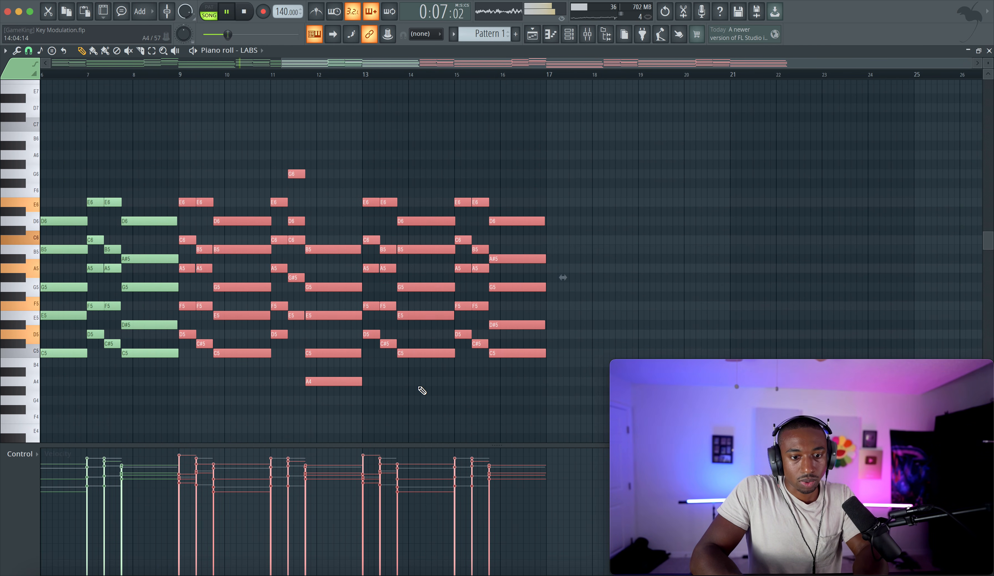
pyautogui.rightClick(416, 411)
# Transpose the last two chords in bars 15 and 16 down three semitones
pyautogui.moveTo(514, 366); pyautogui.dragTo(478, 186)
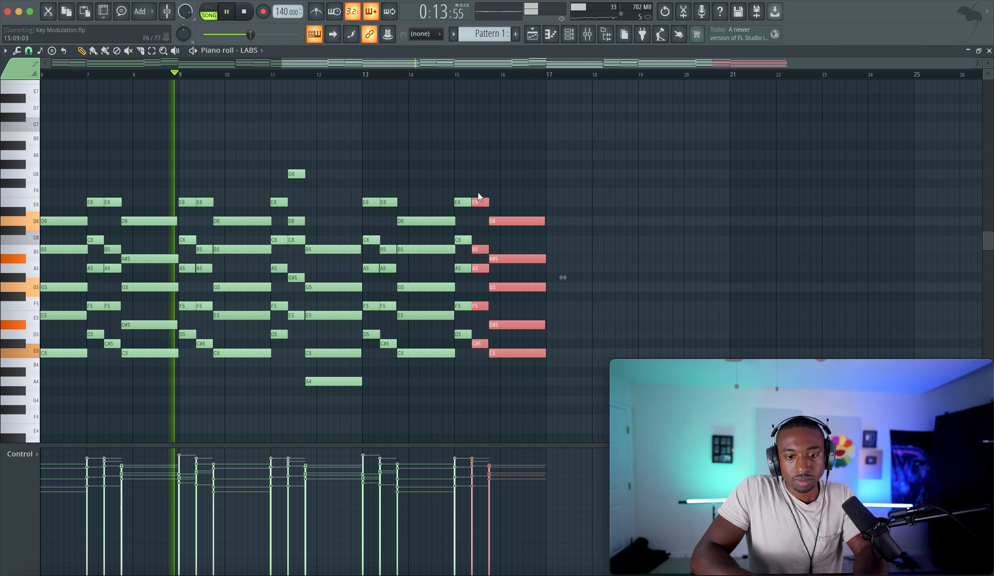
pyautogui.press('Down')
pyautogui.press('Down')
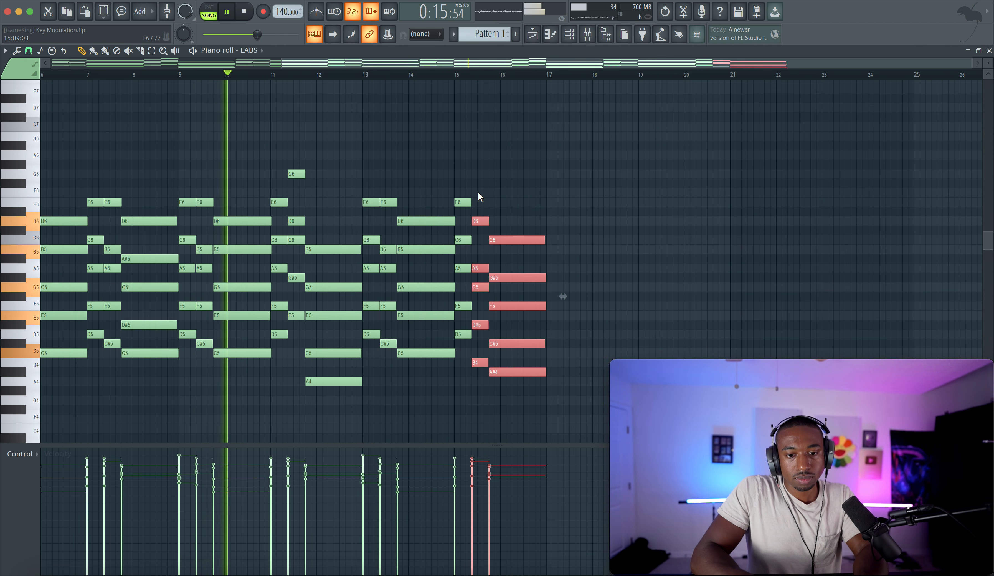
pyautogui.hotkey('shift', 'Down')
# Raise the short passing chord in bar 15 by six semitones
pyautogui.moveTo(481, 370); pyautogui.dragTo(480, 220)
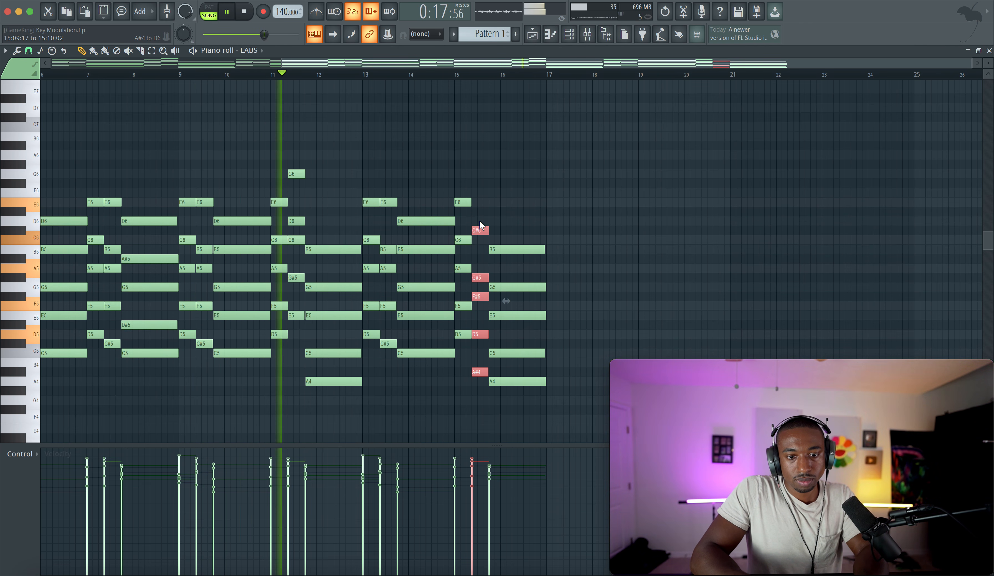
pyautogui.press('Up')
pyautogui.press('Up')
pyautogui.press('Up')
pyautogui.press('Up')
pyautogui.press('Up')
pyautogui.press('Up')
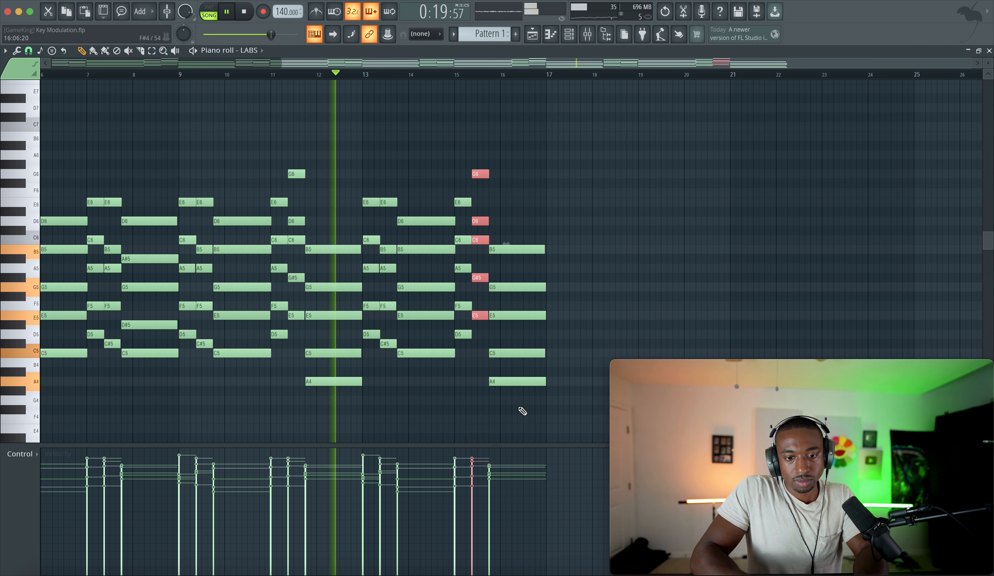
# Lower the passing chord and the final chord of bars 15 and 16 together by one semitone
pyautogui.moveTo(521, 411); pyautogui.dragTo(476, 159)
pyautogui.hotkey('shift', 'Down')
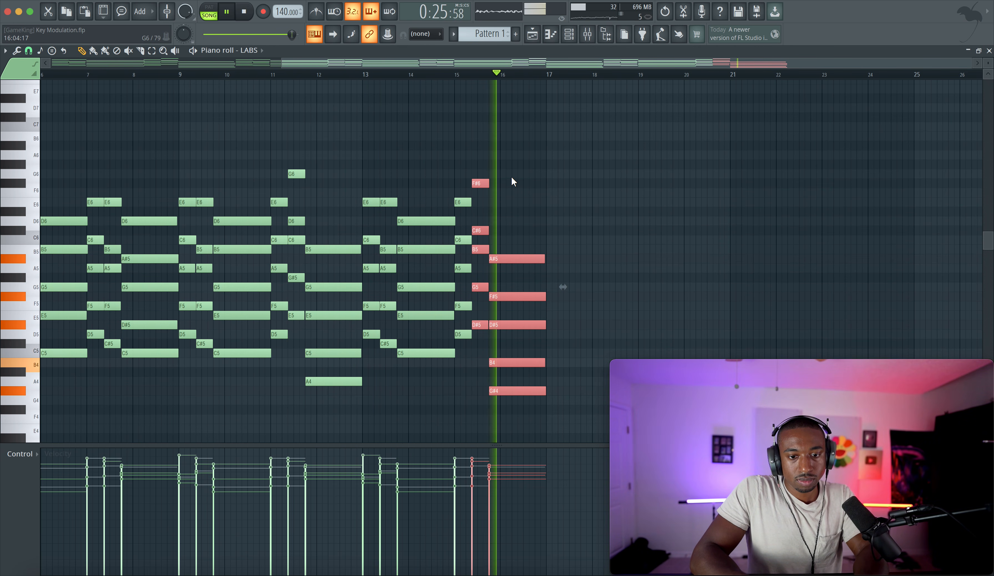
# Lower the passing chord and final chord of bars 15 and 16 by one more semitone and audition them
pyautogui.press('space')
pyautogui.hotkey('shift', 'Down')
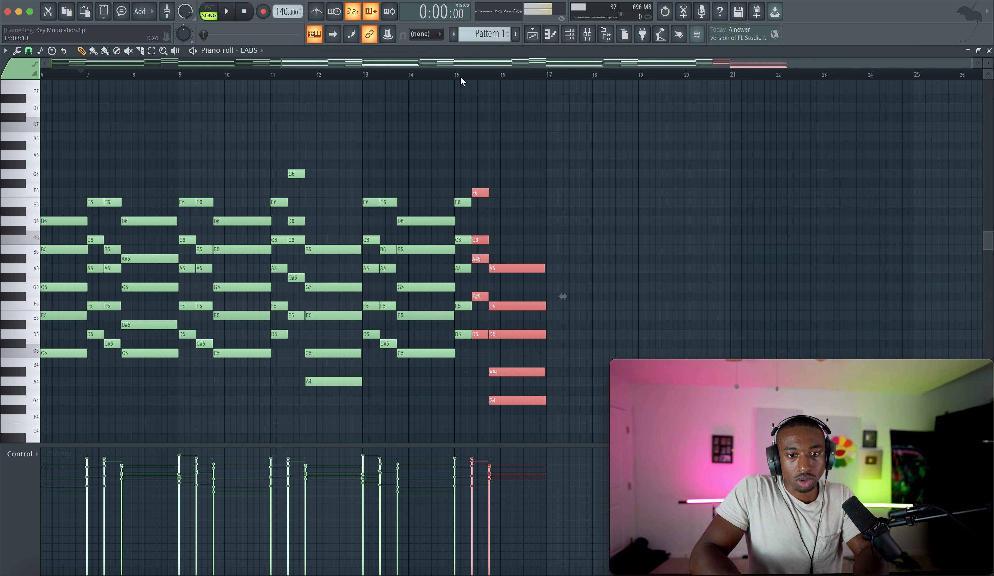
pyautogui.press('space')
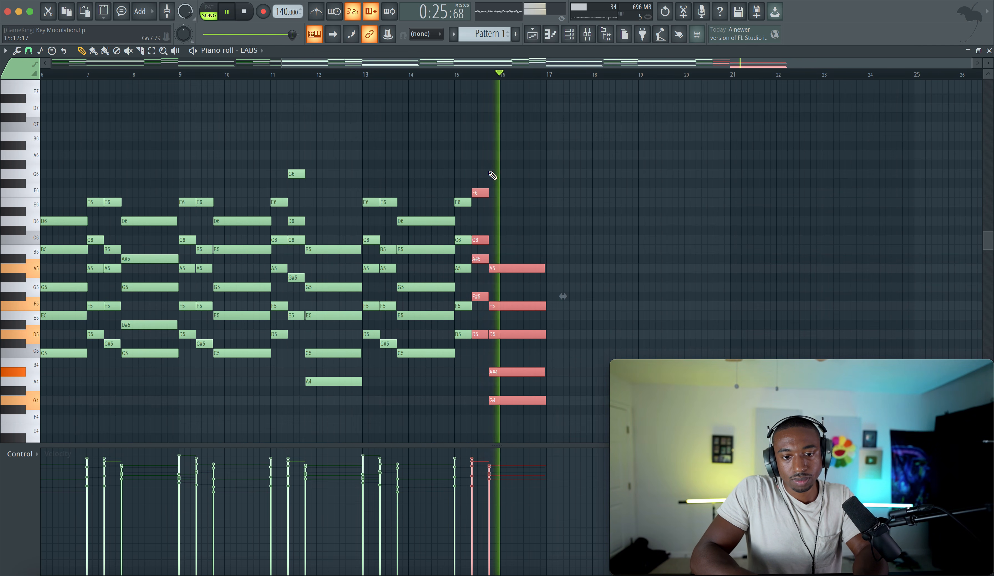
pyautogui.press('space')
# Raise the selected passing and final chords by four semitones in total, auditioning the ending from bar 15
pyautogui.hotkey('shift', 'Up')
pyautogui.hotkey('shift', 'Up')
pyautogui.hotkey('shift', 'Up')
pyautogui.press('space')
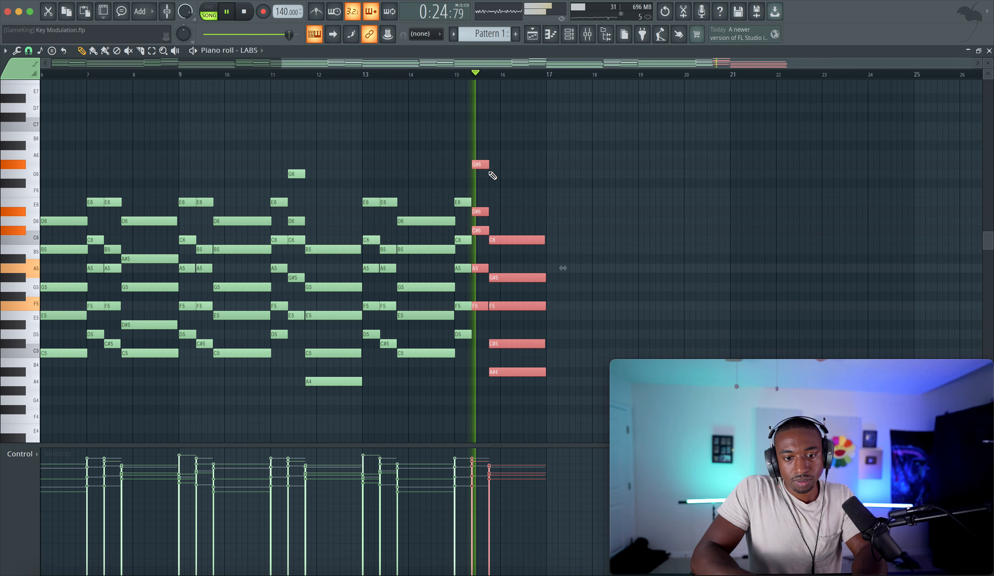
pyautogui.hotkey('shift', 'Up')
pyautogui.press('space')
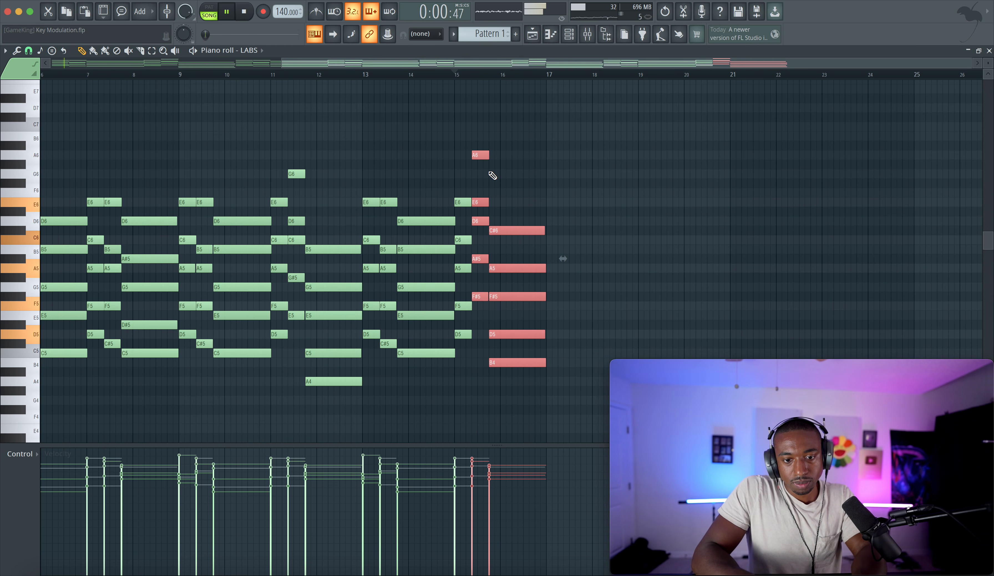
pyautogui.click(458, 75)
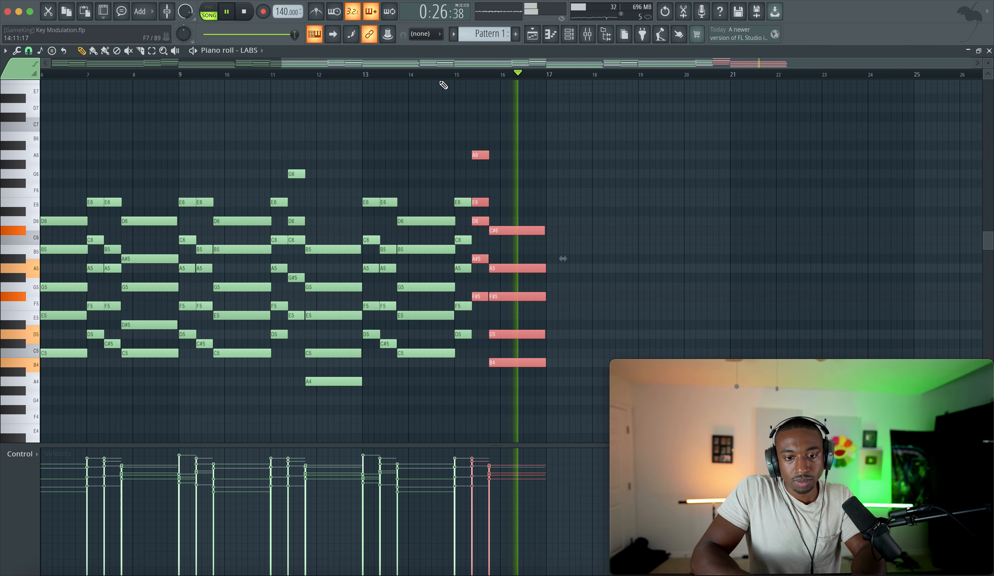
# Highlight the last two chords of bars 15 and 16 together, then the passing chord alone, and clear the selection
pyautogui.hscroll(-5, 443, 82)
pyautogui.scroll(-3, 443, 83)
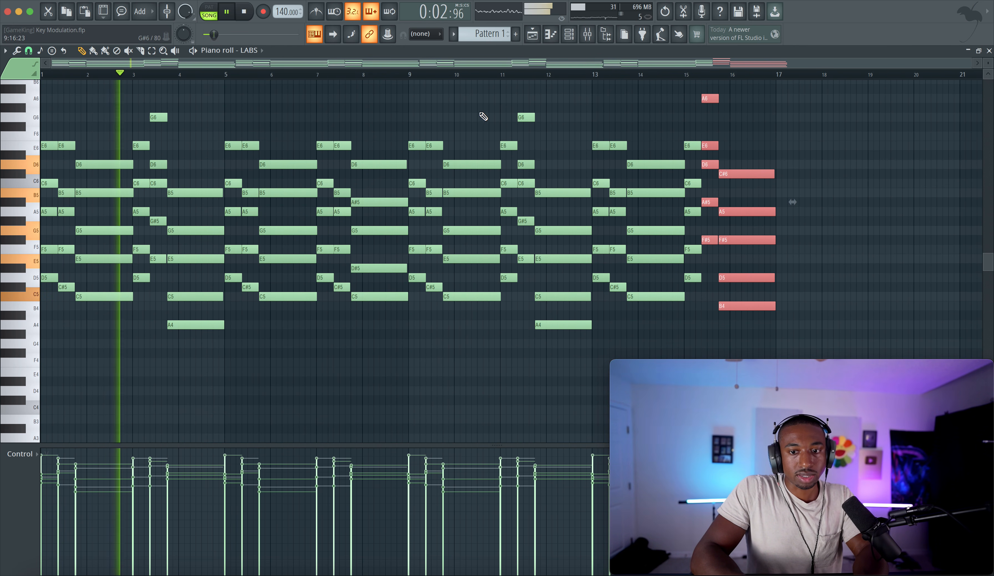
pyautogui.click(708, 98)
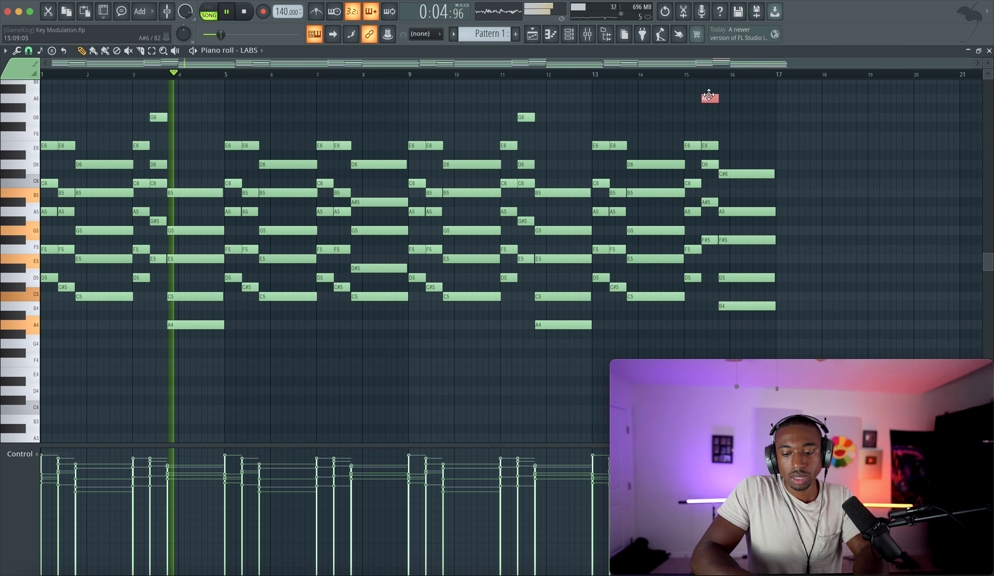
pyautogui.moveTo(703, 89); pyautogui.dragTo(791, 319)
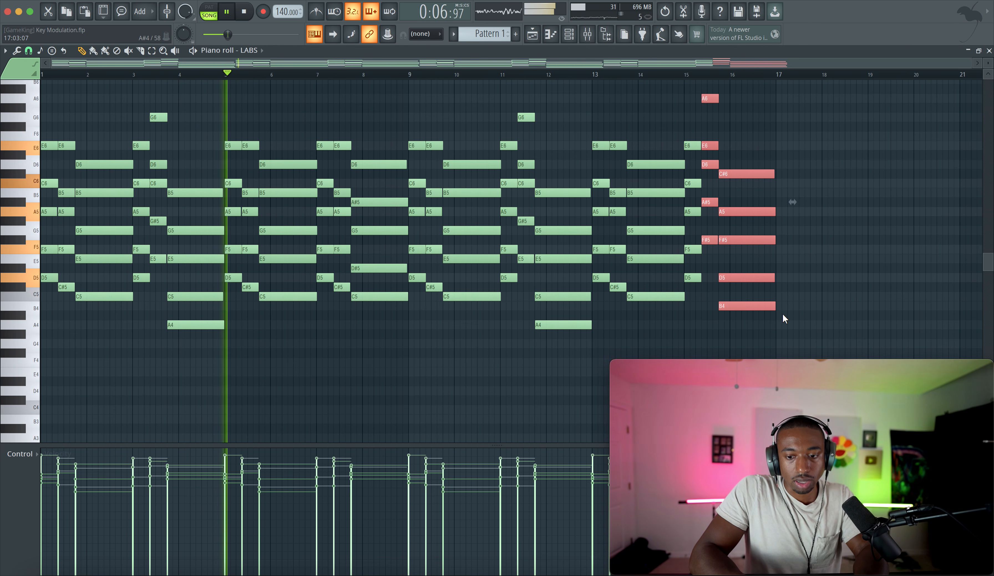
pyautogui.moveTo(713, 245); pyautogui.dragTo(707, 95)
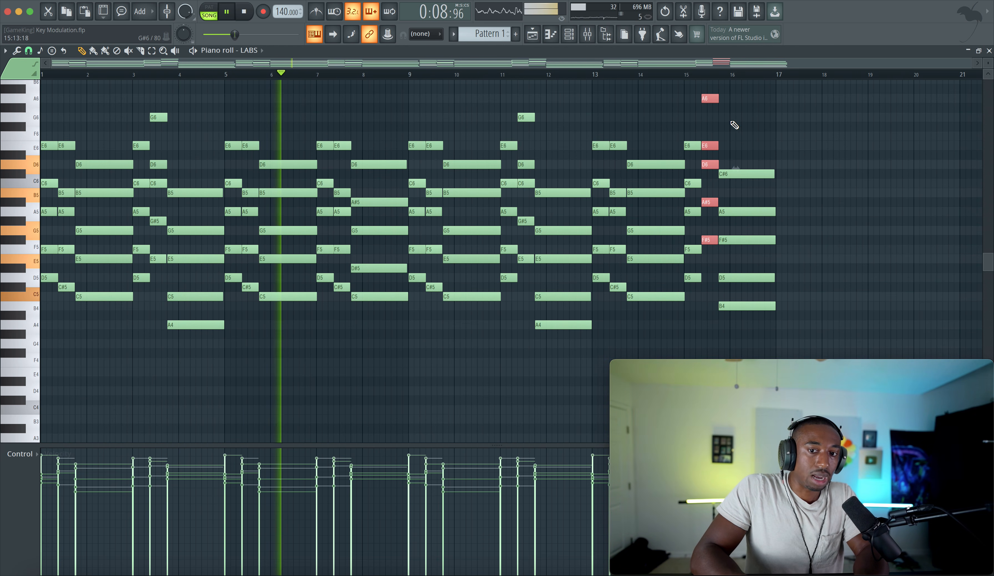
pyautogui.moveTo(738, 143); pyautogui.dragTo(736, 306)
pyautogui.rightClick(425, 342)
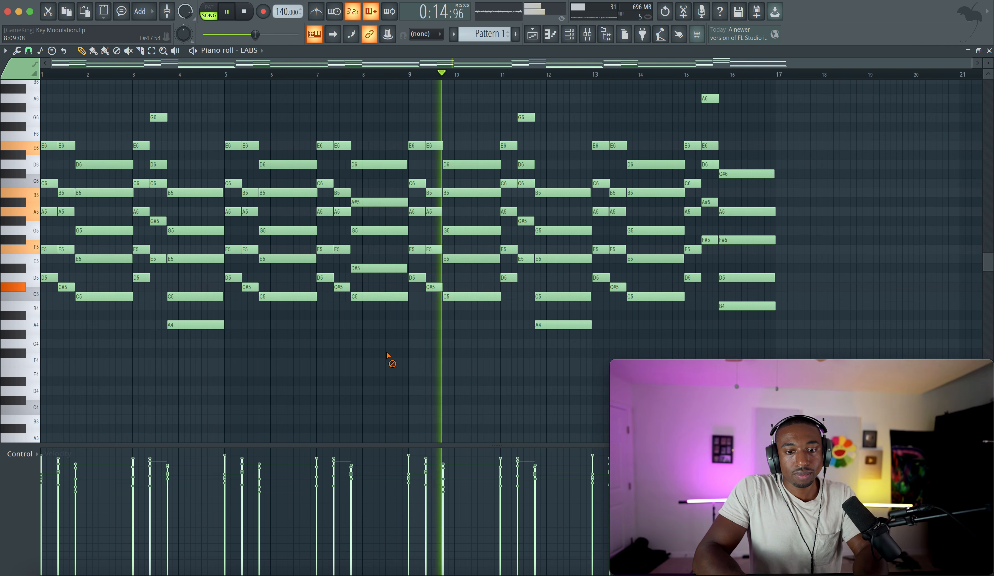
# Transpose the entire 16-bar progression down one octave during playback
pyautogui.hotkey('ctrl', 'Down')
pyautogui.scroll(-4, 397, 267)
pyautogui.hscroll(2, 397, 268)
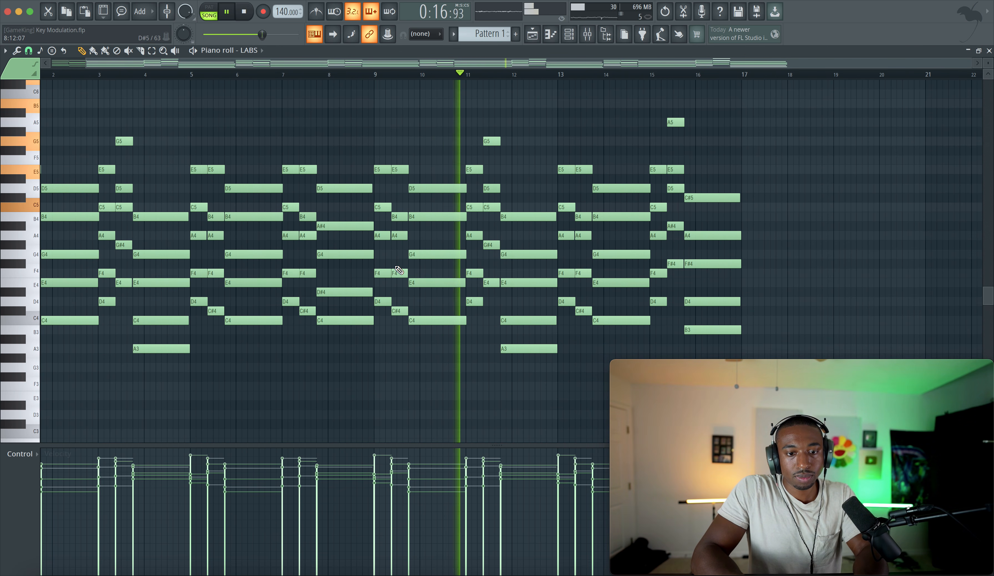
# Adjust the LABS channel volume and raise the level of its mixer track during playback, closing the mixer and channel rack
pyautogui.press('F6')
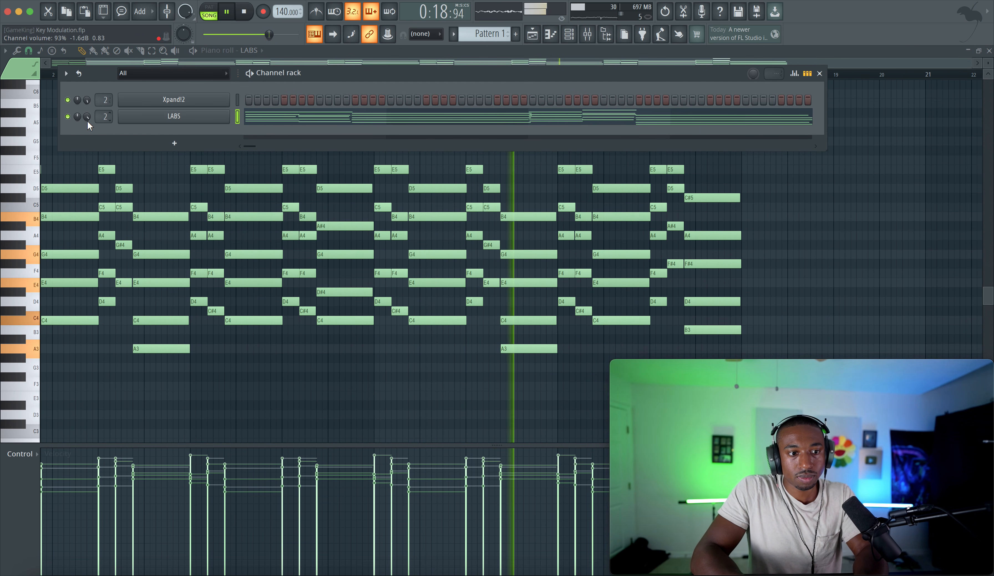
pyautogui.moveTo(88, 125); pyautogui.dragTo(88, 122)
pyautogui.click(587, 35)
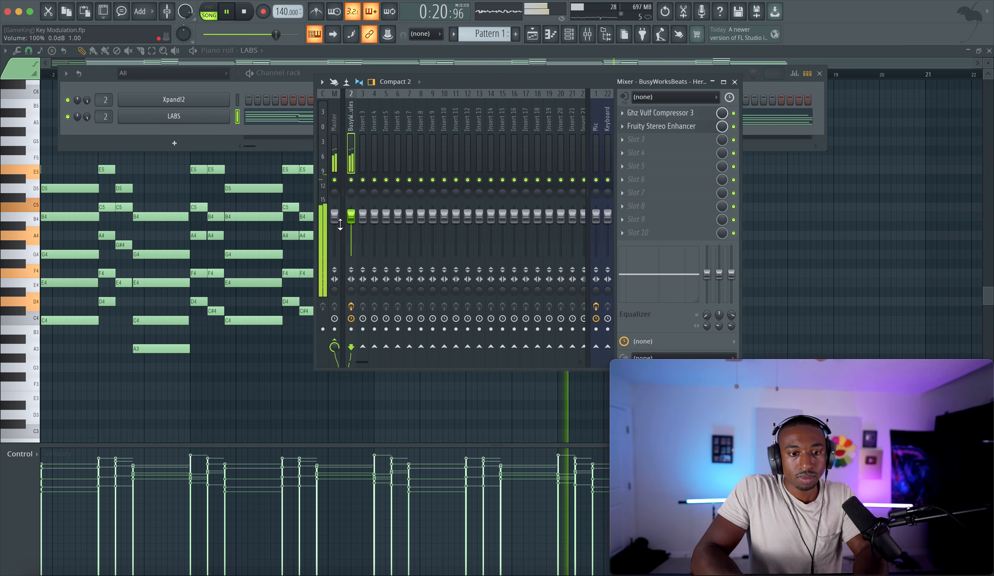
pyautogui.moveTo(351, 215); pyautogui.dragTo(351, 212)
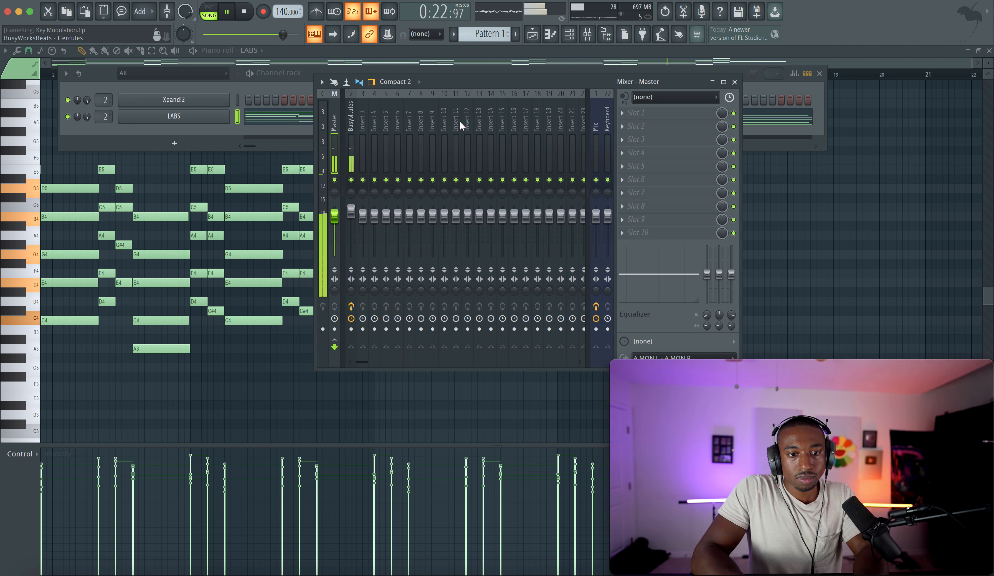
pyautogui.click(735, 82)
pyautogui.press('Escape')
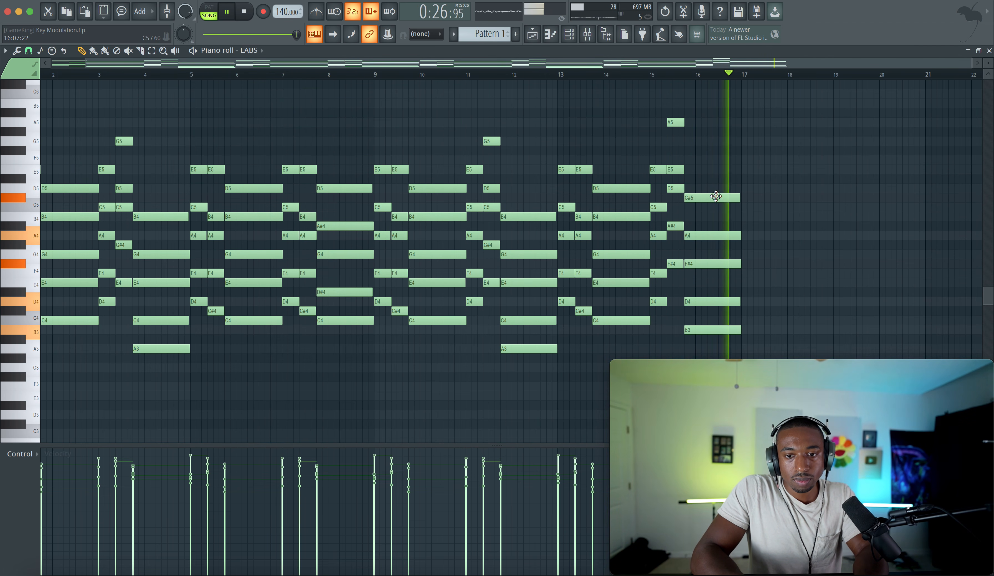
# Highlight the closing chord pairs of bars 3–4, 7–8, 11–12 and 15–16 together during playback, and clear the selection
pyautogui.scroll(-3, 715, 191)
pyautogui.hscroll(-2, 715, 191)
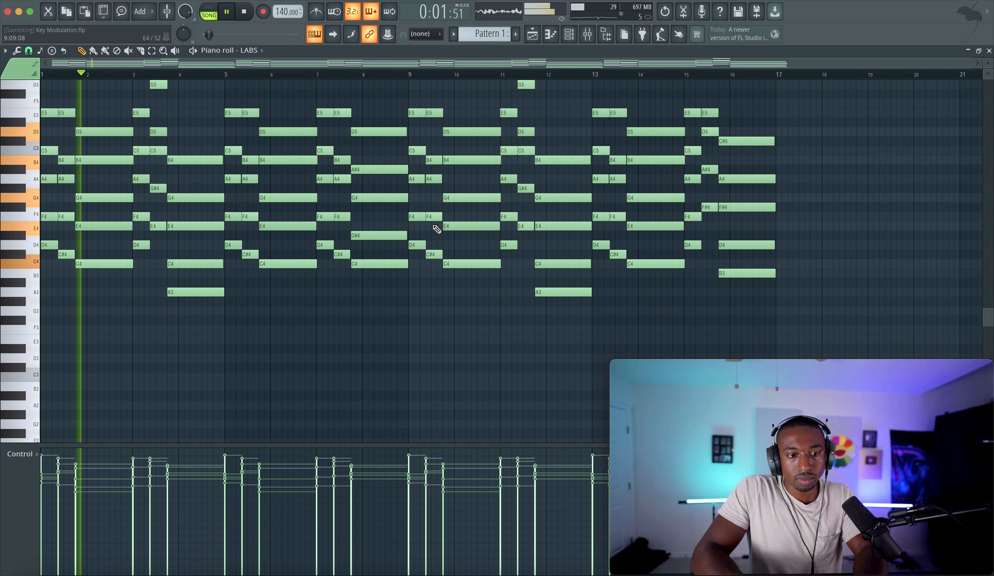
pyautogui.scroll(2, 245, 308)
pyautogui.moveTo(195, 340); pyautogui.dragTo(156, 108)
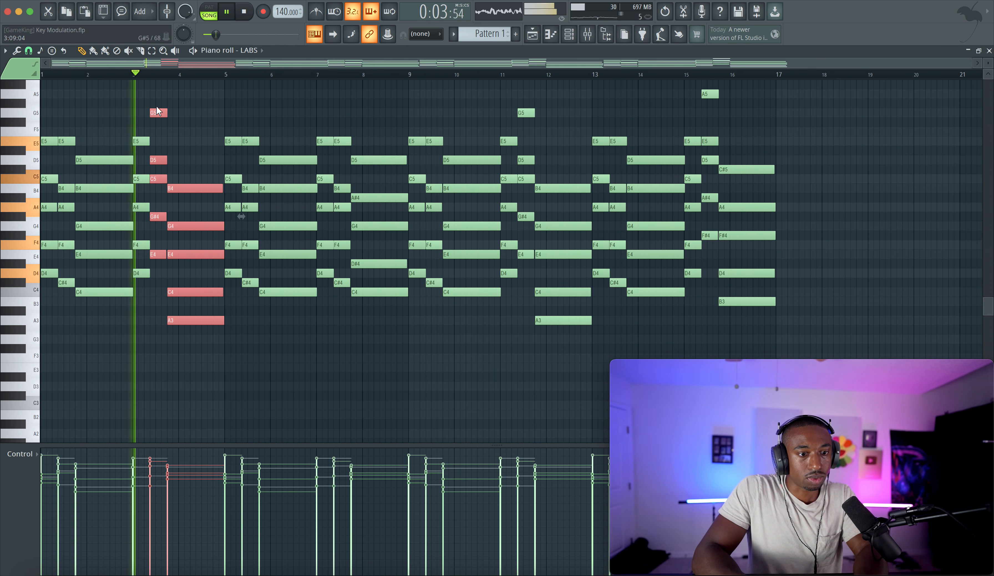
pyautogui.moveTo(409, 306); pyautogui.dragTo(331, 95)
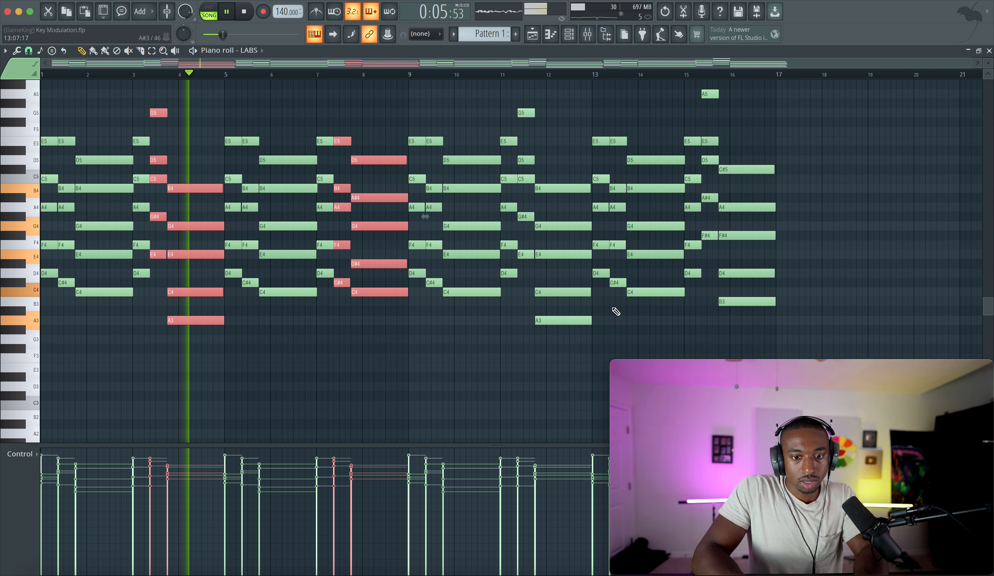
pyautogui.moveTo(576, 344); pyautogui.dragTo(526, 84)
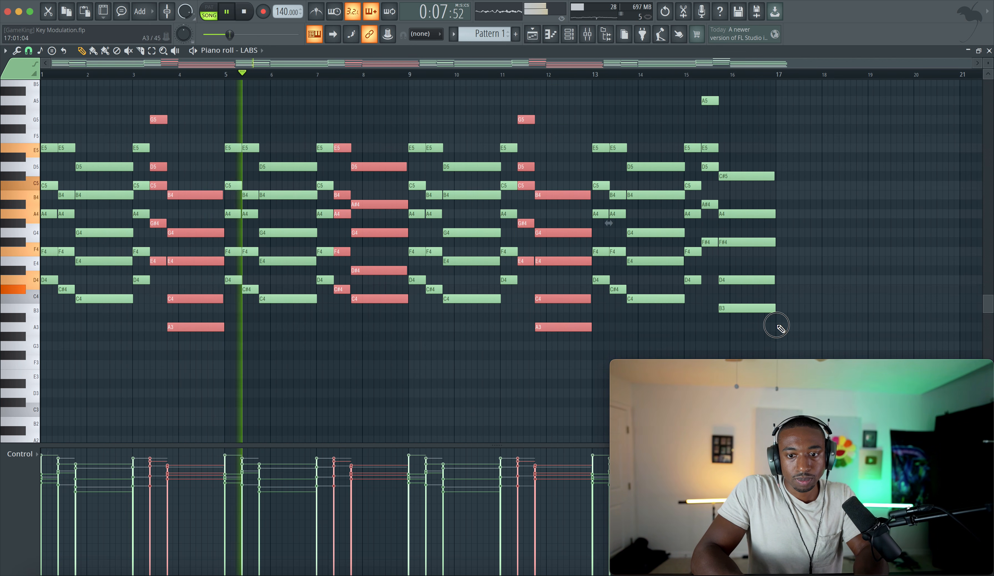
pyautogui.moveTo(776, 329)
pyautogui.mouseDown()
pyautogui.moveTo(707, 102)
pyautogui.moveTo(763, 244)
pyautogui.moveTo(778, 315)
pyautogui.mouseUp()
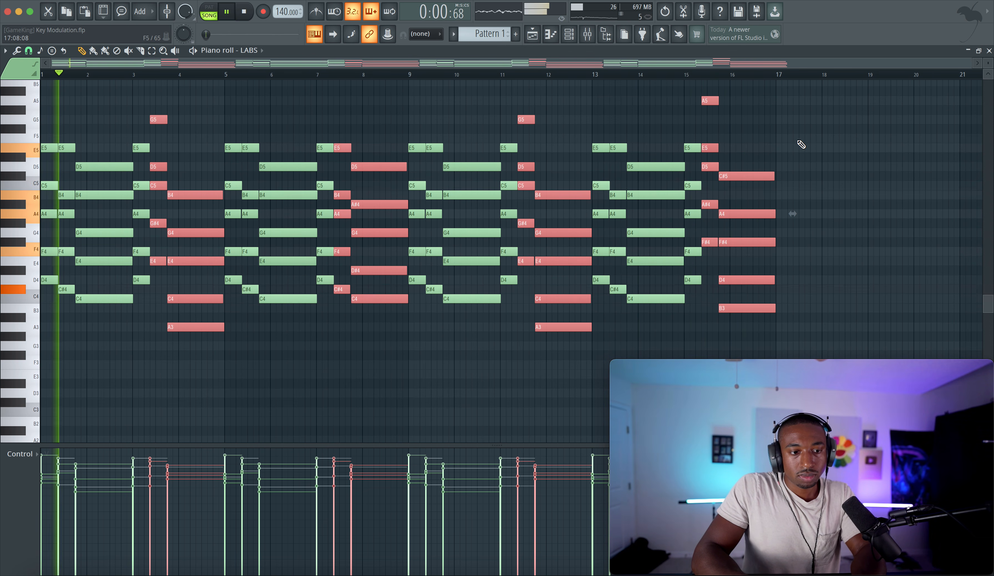
pyautogui.click(799, 144)
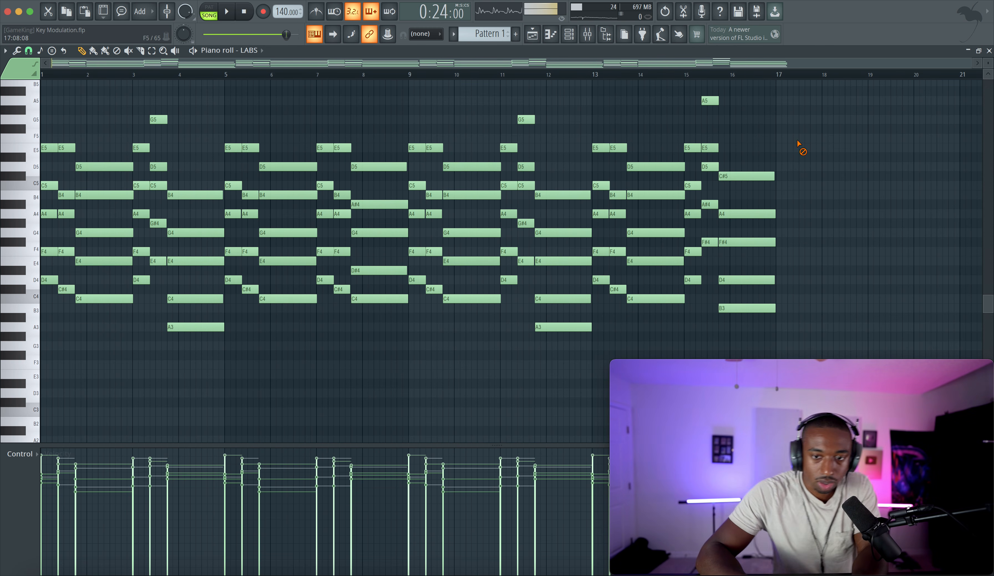